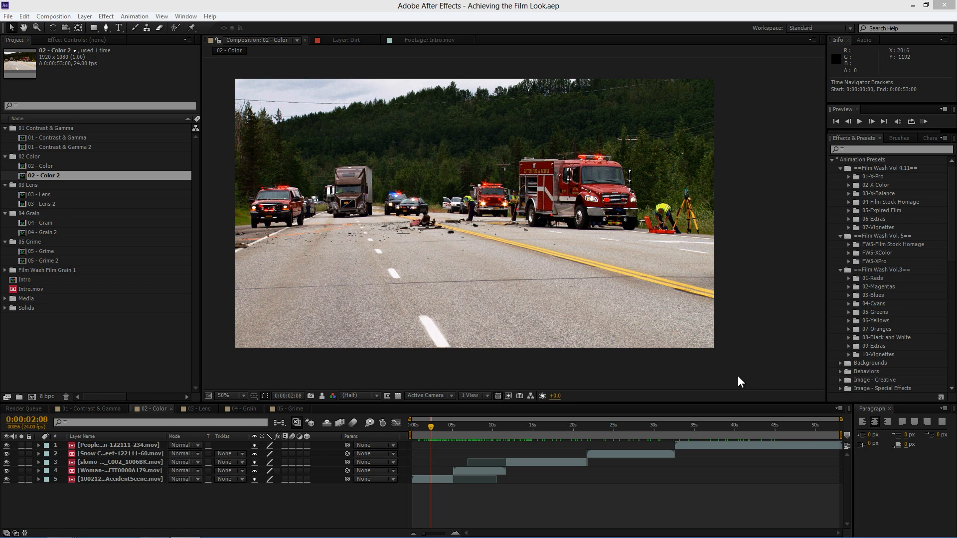
# Move the current time of the 02 - Color composition to 0:00:02:23
pyautogui.click(433, 426)
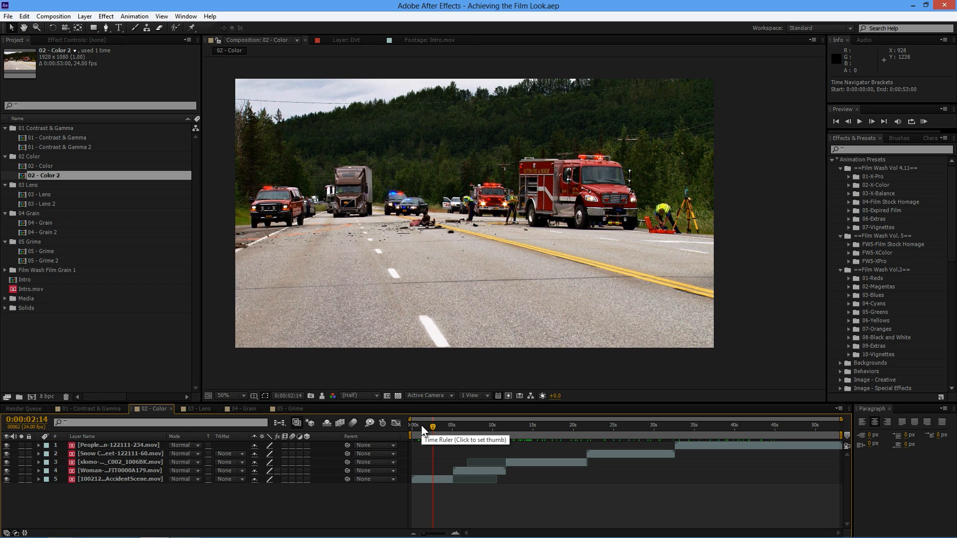
pyautogui.click(431, 426)
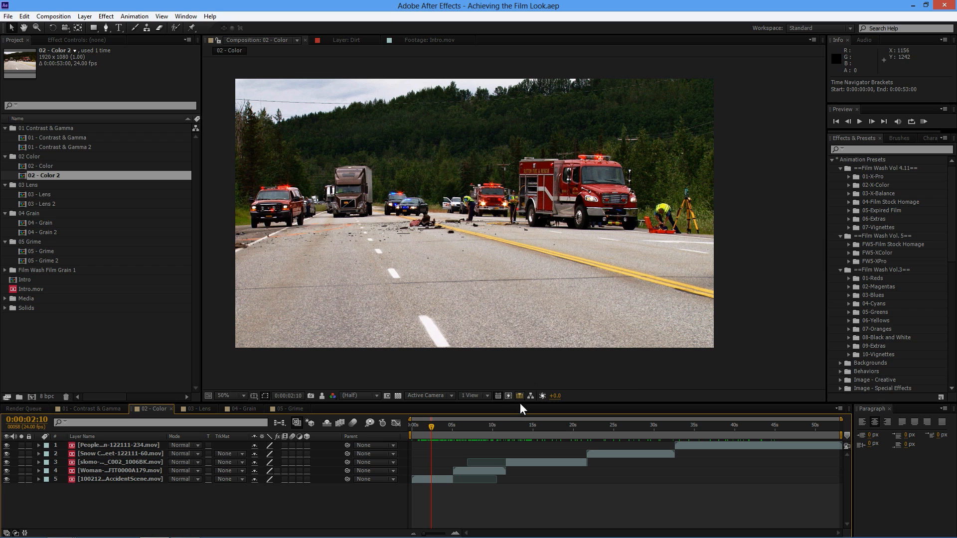
pyautogui.moveTo(464, 428); pyautogui.dragTo(420, 435)
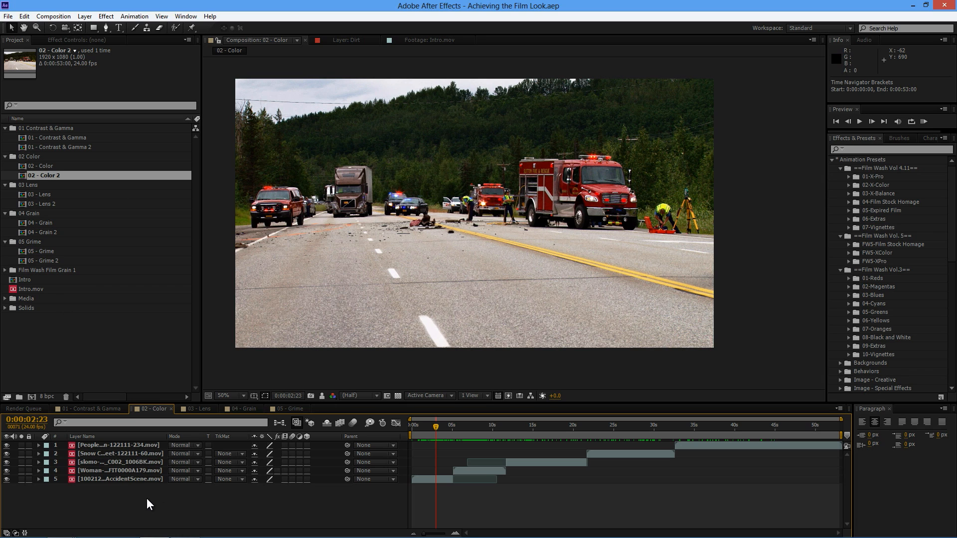
# Add an adjustment layer above the footage clips and name it Desat
pyautogui.click(134, 479)
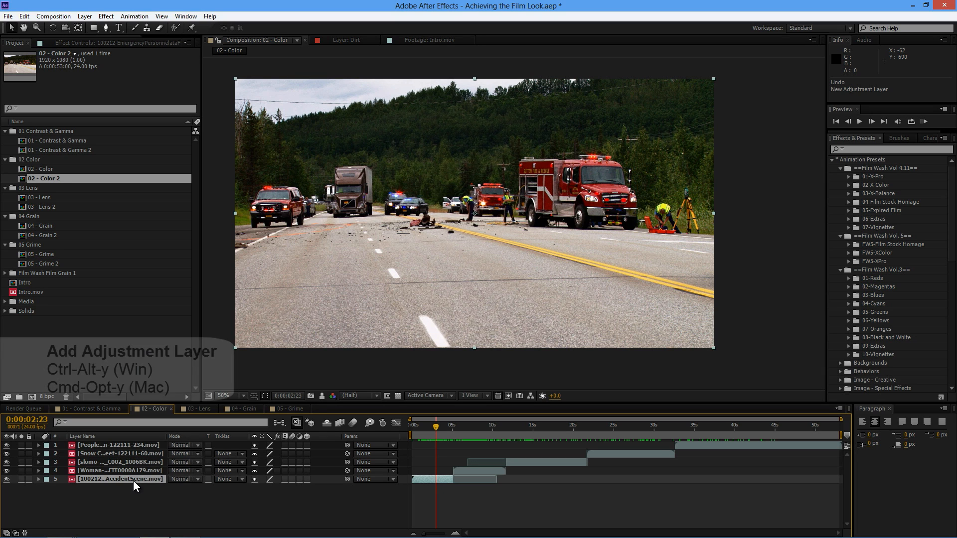
pyautogui.hotkey('ctrl', 'alt', 'y')
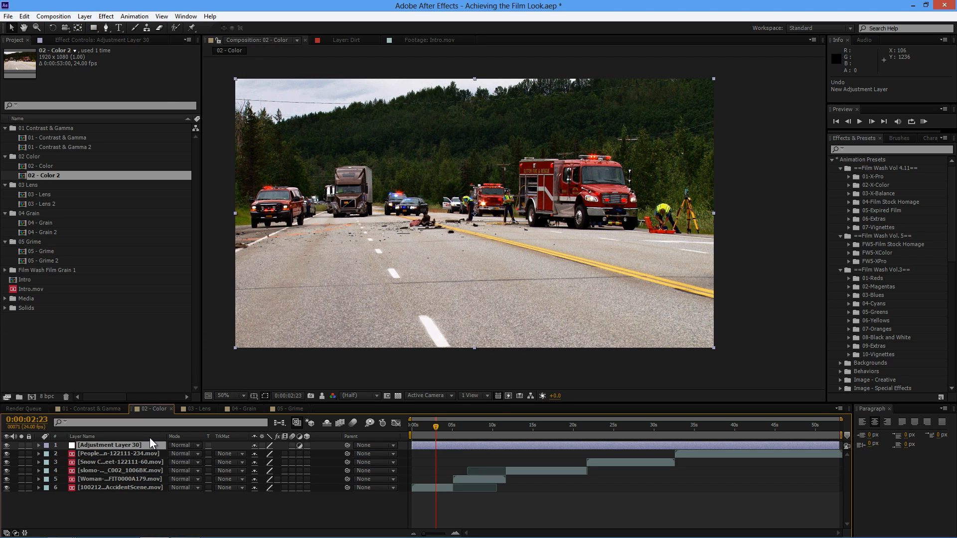
pyautogui.press('Return')
pyautogui.write('Des')
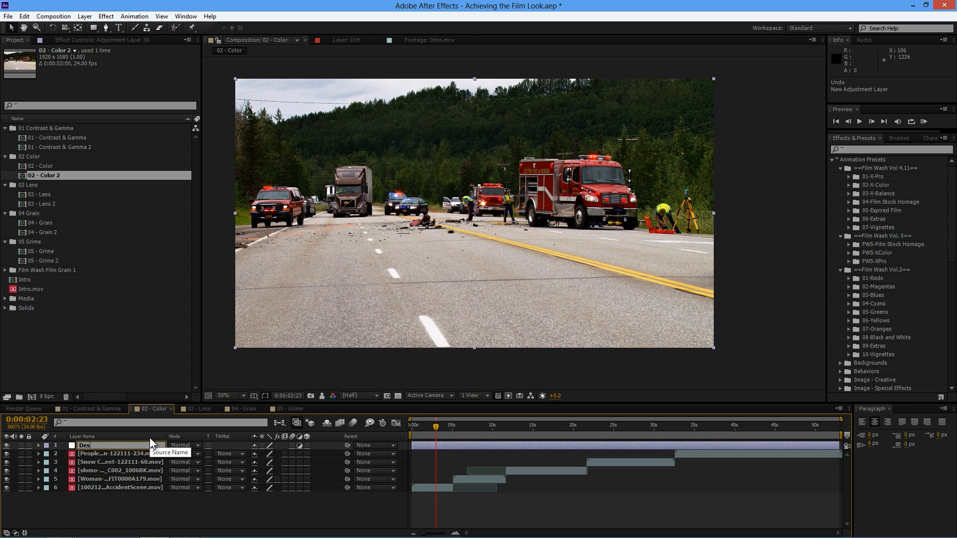
pyautogui.write('at')
pyautogui.press('Return')
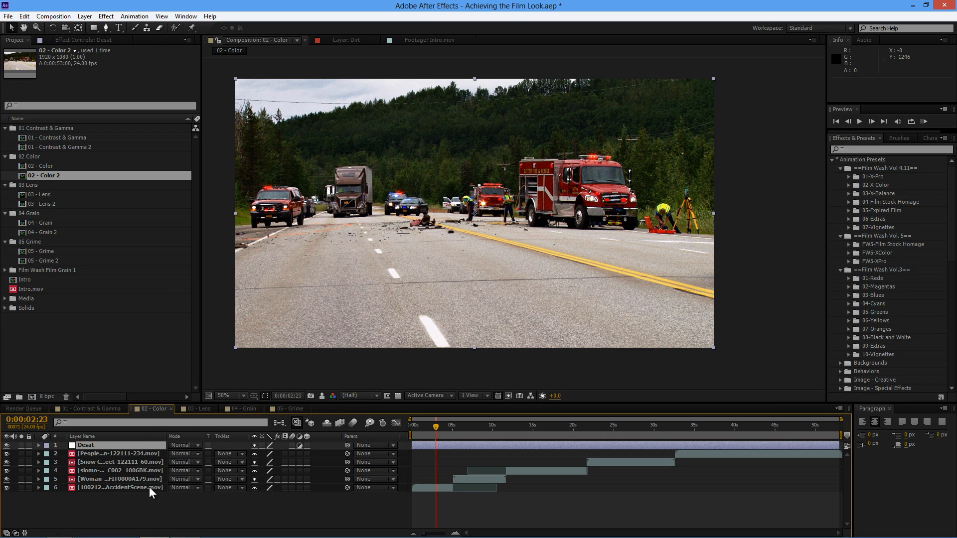
# Apply the Hue/Saturation effect to the Desat layer and set Master Saturation to -100
pyautogui.click(105, 16)
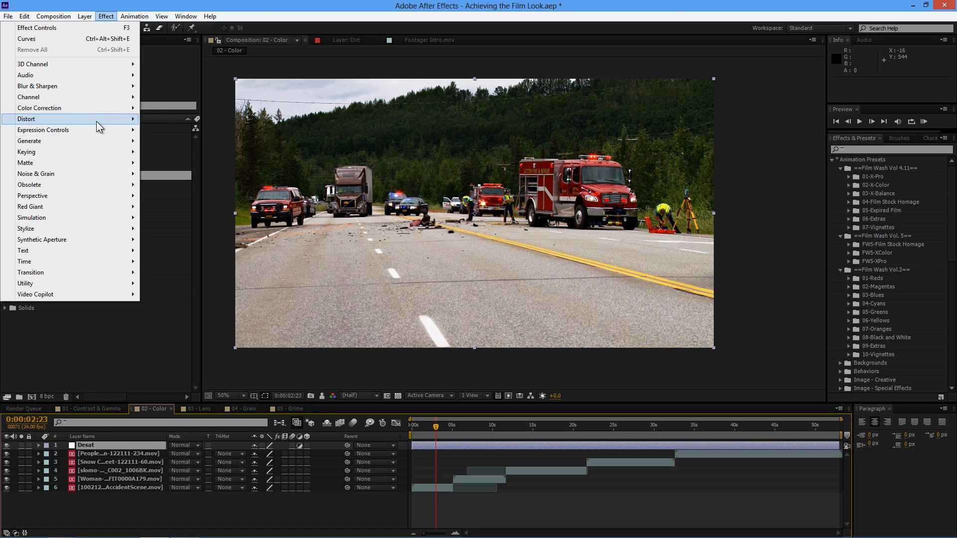
pyautogui.moveTo(96, 107)
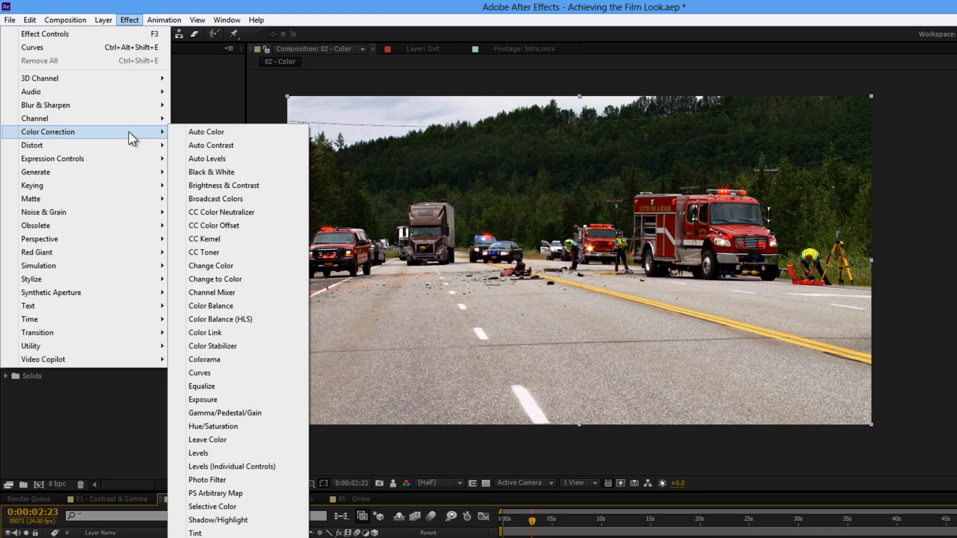
pyautogui.click(259, 426)
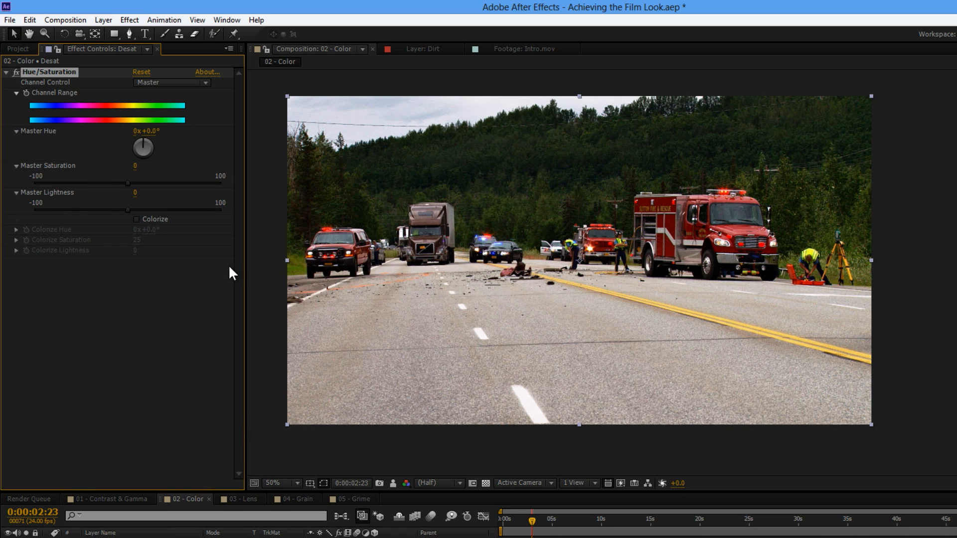
pyautogui.click(134, 167)
pyautogui.write('-100')
pyautogui.press('Return')
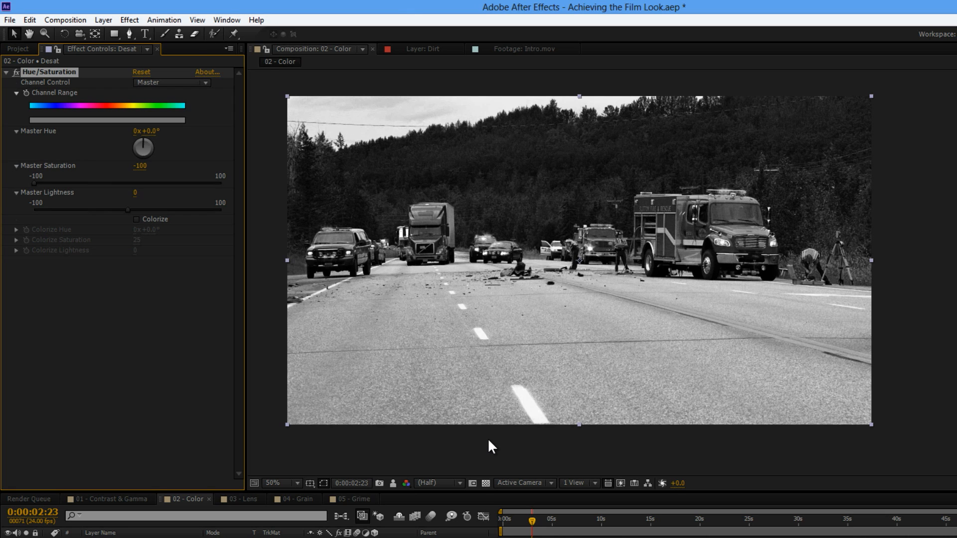
# Take a snapshot of the desaturated frame, and reset and disable the Hue/Saturation effect
pyautogui.click(378, 483)
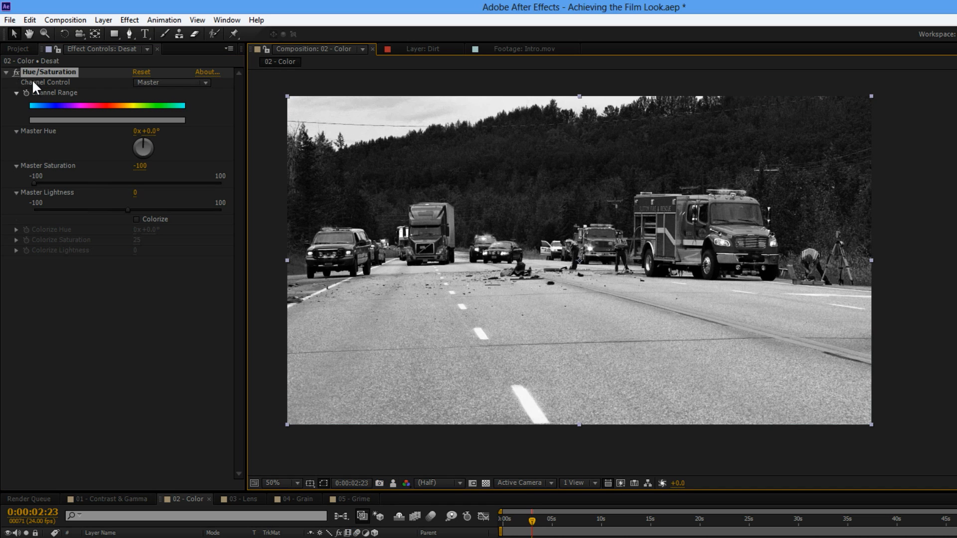
pyautogui.click(9, 78)
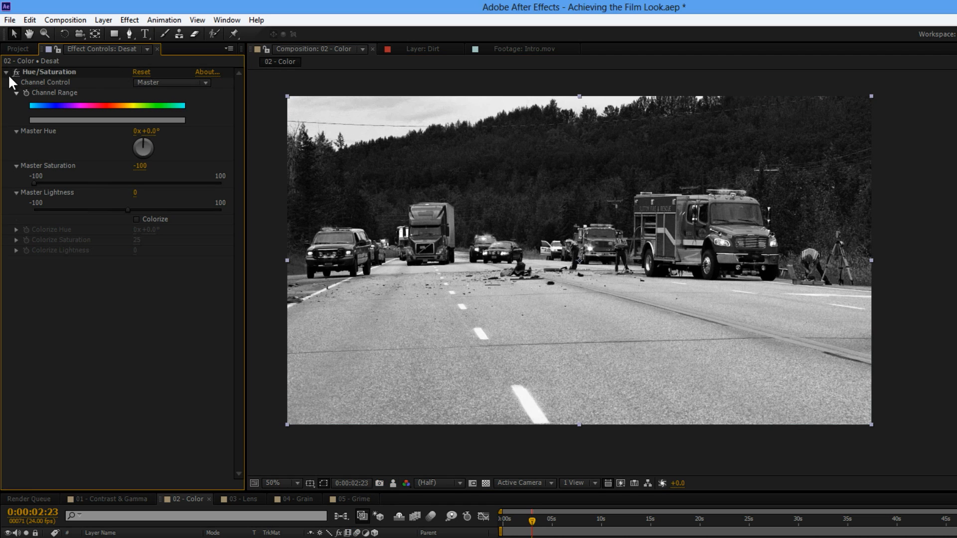
pyautogui.click(134, 73)
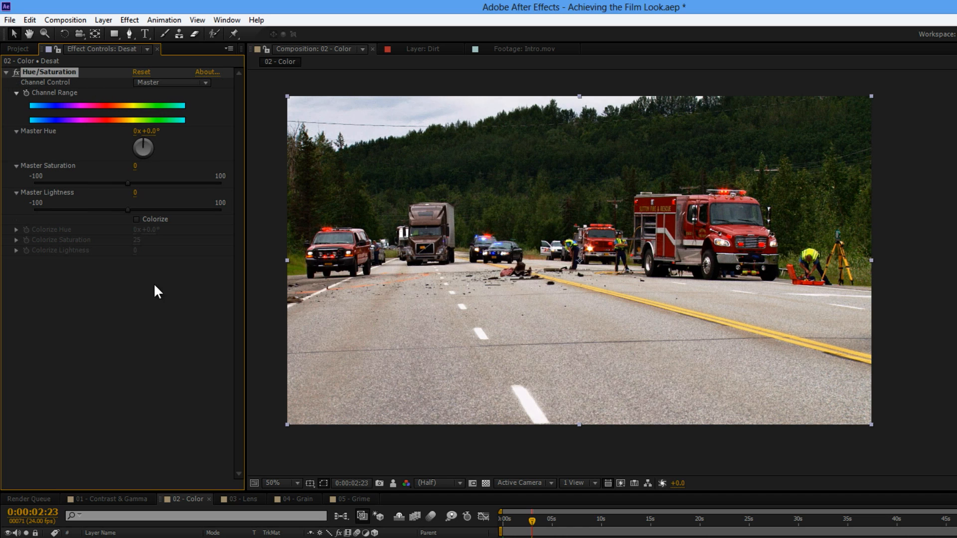
pyautogui.click(5, 72)
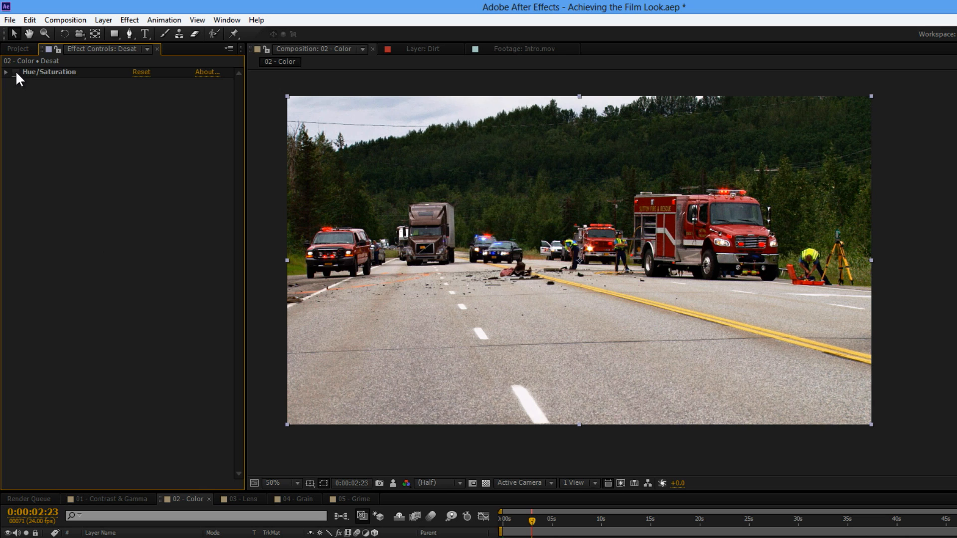
# Compare the frame's red, green and blue channels one at a time and return to the full-colour view
pyautogui.click(393, 481)
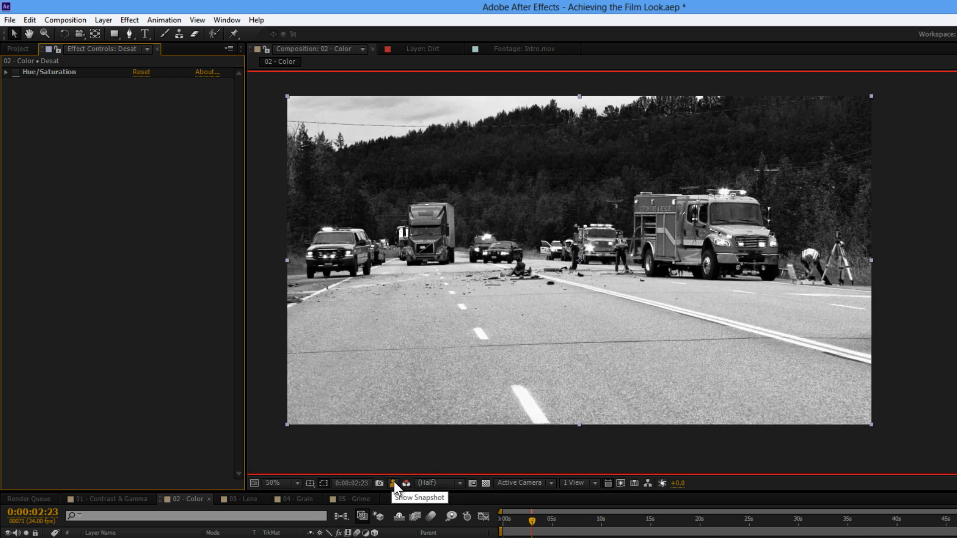
pyautogui.click(394, 481)
pyautogui.hotkey('alt', '2')
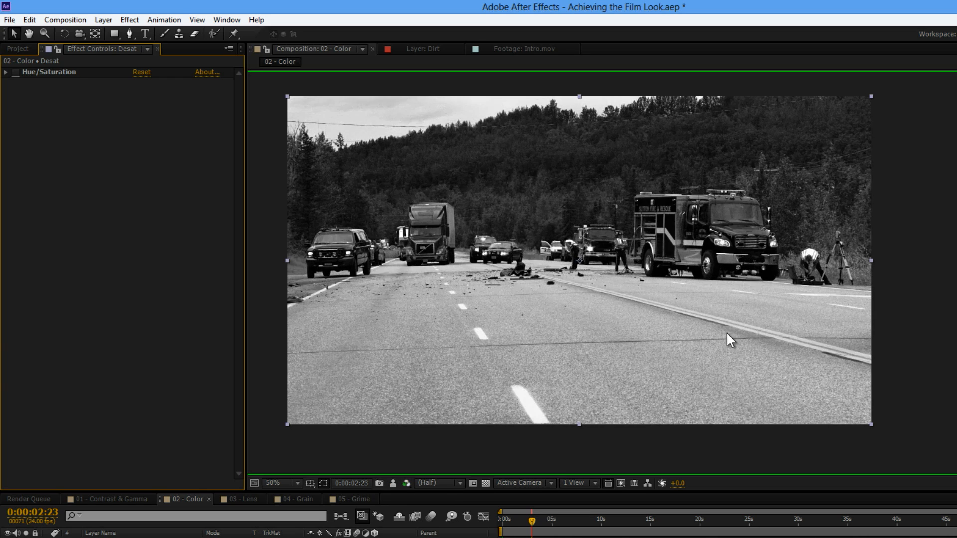
pyautogui.hotkey('alt', '3')
pyautogui.hotkey('alt', '1')
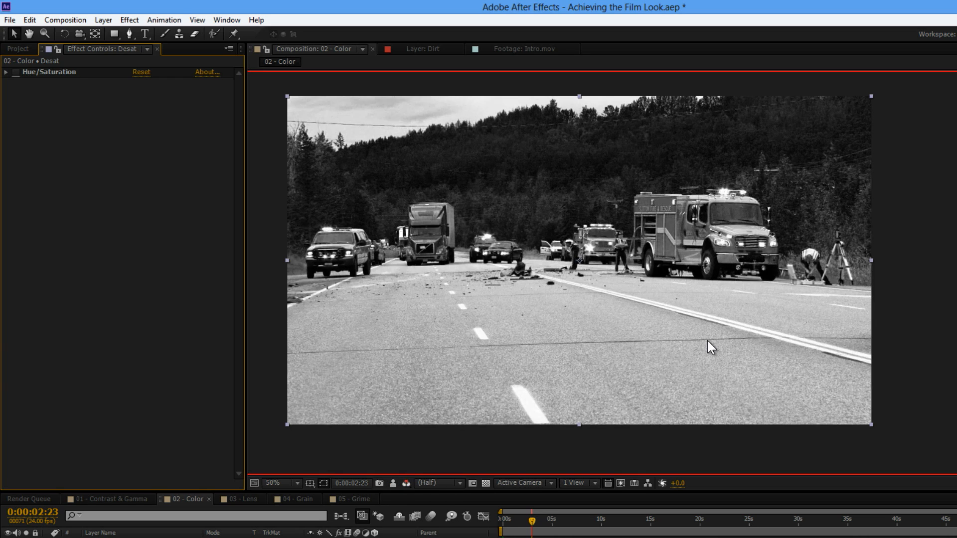
pyautogui.hotkey('alt', '1')
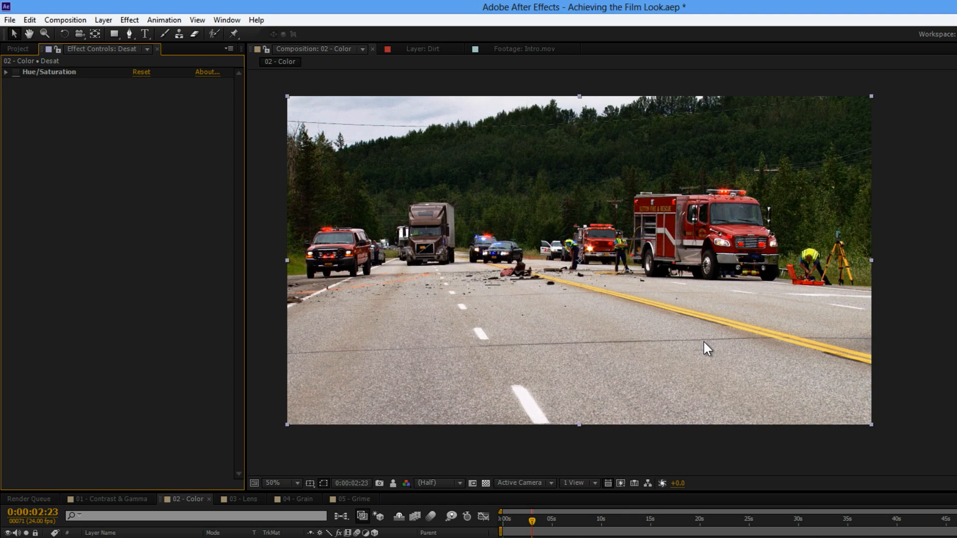
pyautogui.hotkey('alt', '2')
pyautogui.hotkey('alt', '3')
pyautogui.hotkey('alt', '1')
pyautogui.hotkey('alt', '2')
pyautogui.hotkey('alt', '3')
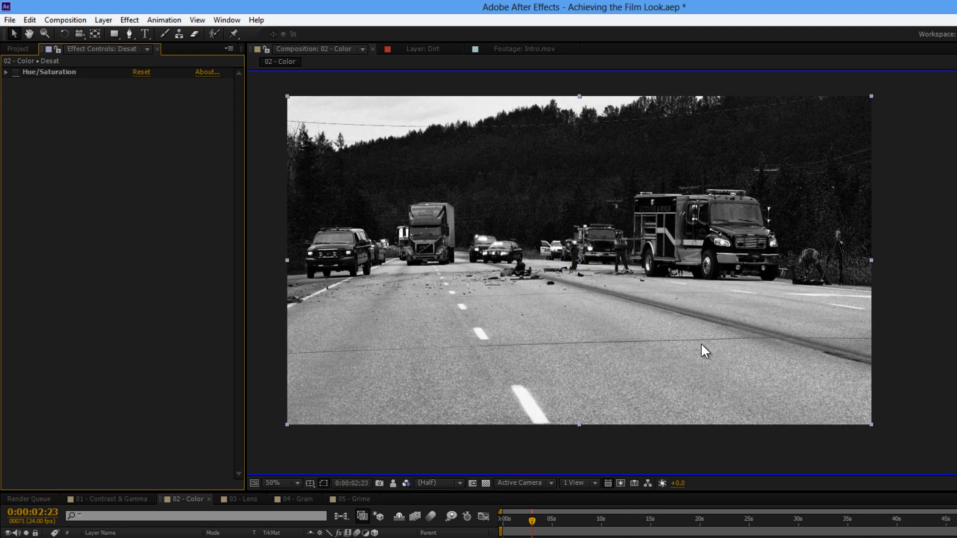
pyautogui.hotkey('alt', '1')
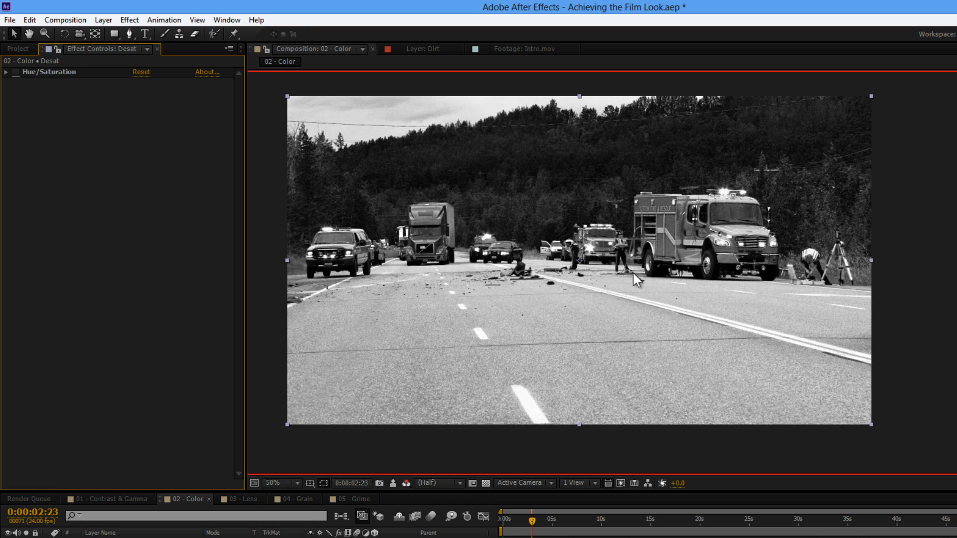
pyautogui.hotkey('alt', '2')
pyautogui.hotkey('alt', '3')
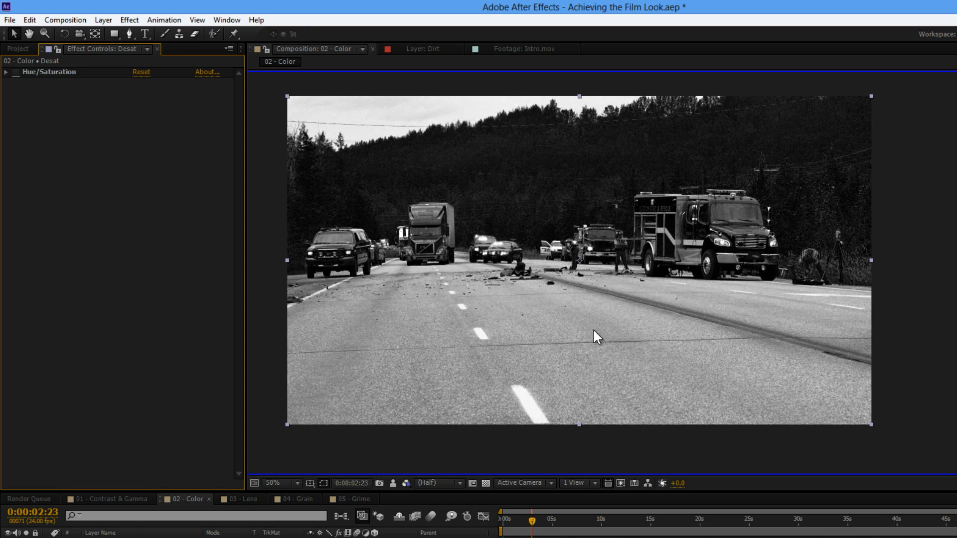
pyautogui.hotkey('alt', '2')
pyautogui.hotkey('alt', '1')
pyautogui.hotkey('alt', '1')
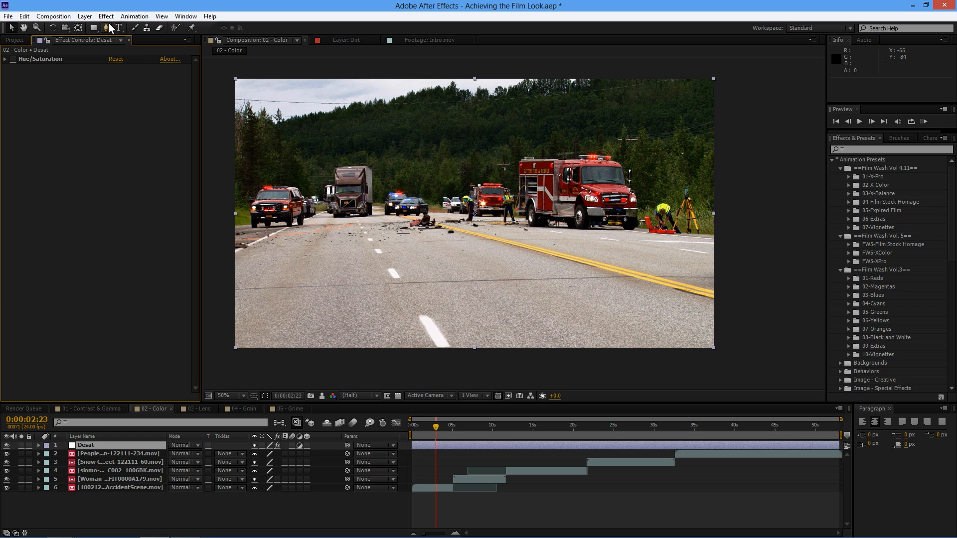
# Apply the Tint color correction effect to the Desat layer
pyautogui.click(129, 20)
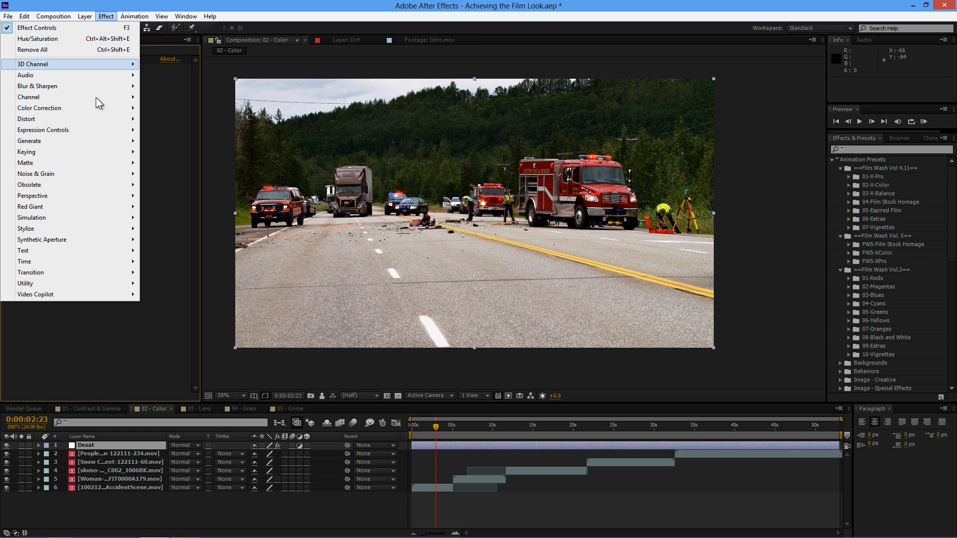
pyautogui.moveTo(89, 112)
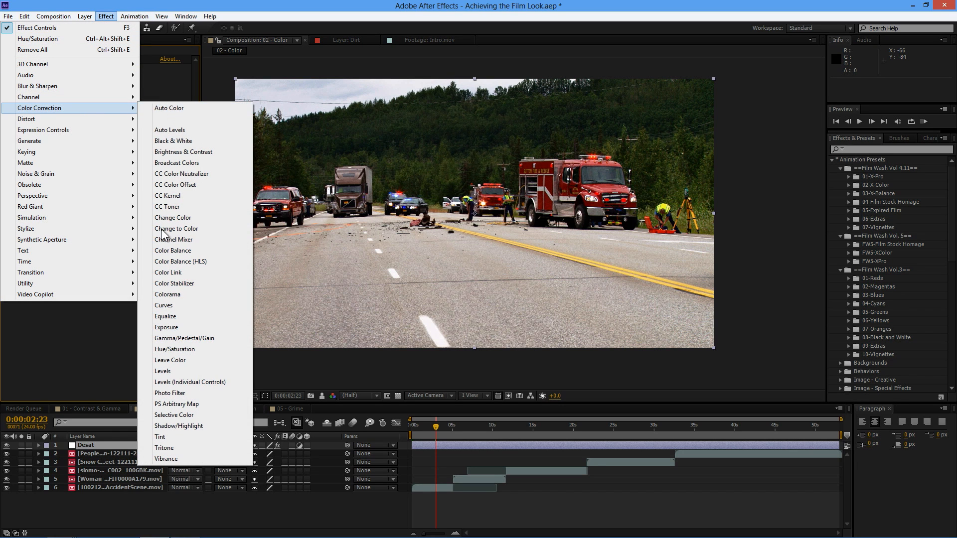
pyautogui.click(195, 437)
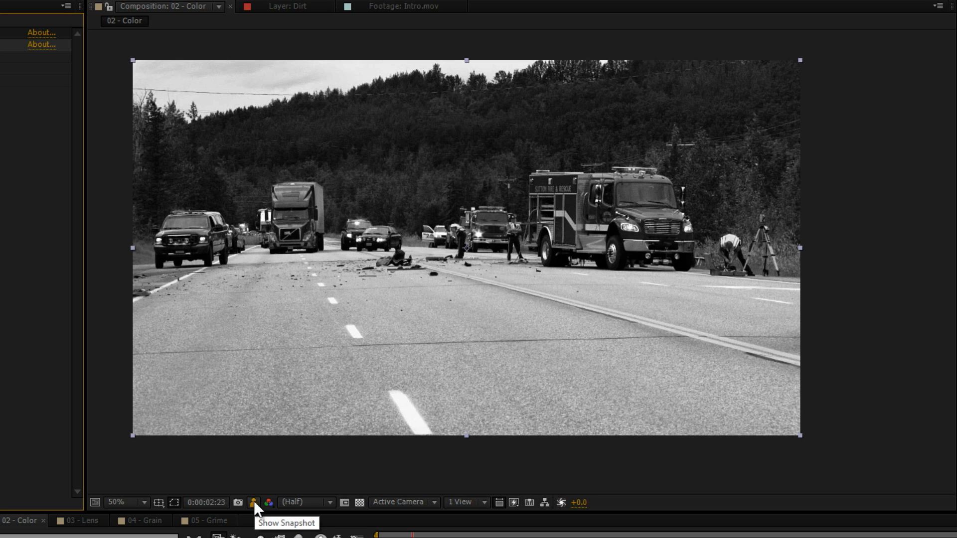
# Compare the tinted frame with the stored snapshot of the Hue/Saturation version
pyautogui.click(253, 502)
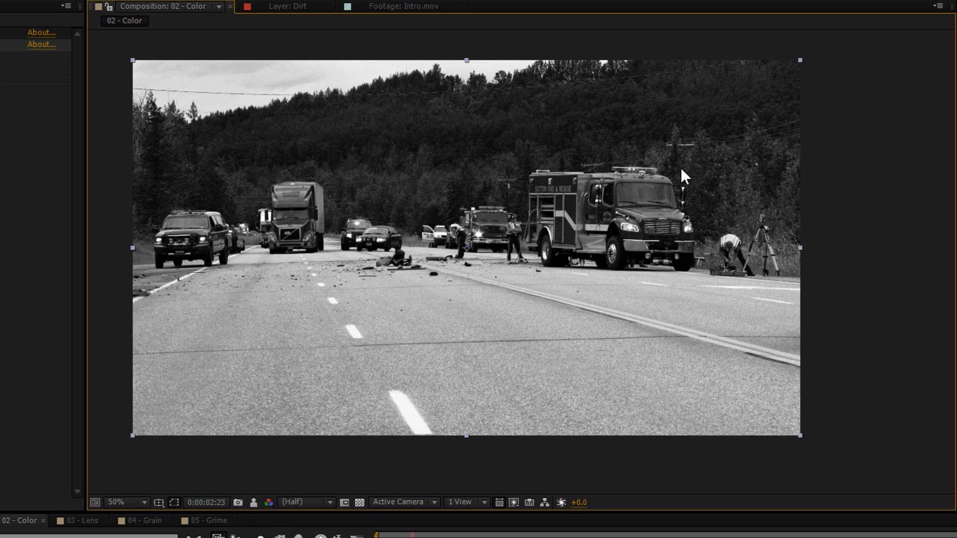
pyautogui.click(254, 502)
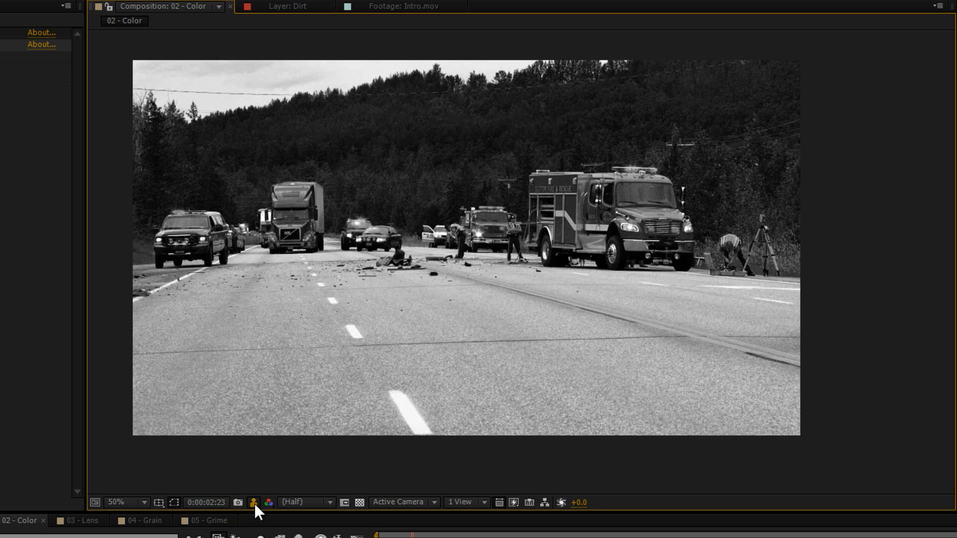
pyautogui.moveTo(254, 503); pyautogui.dragTo(255, 506)
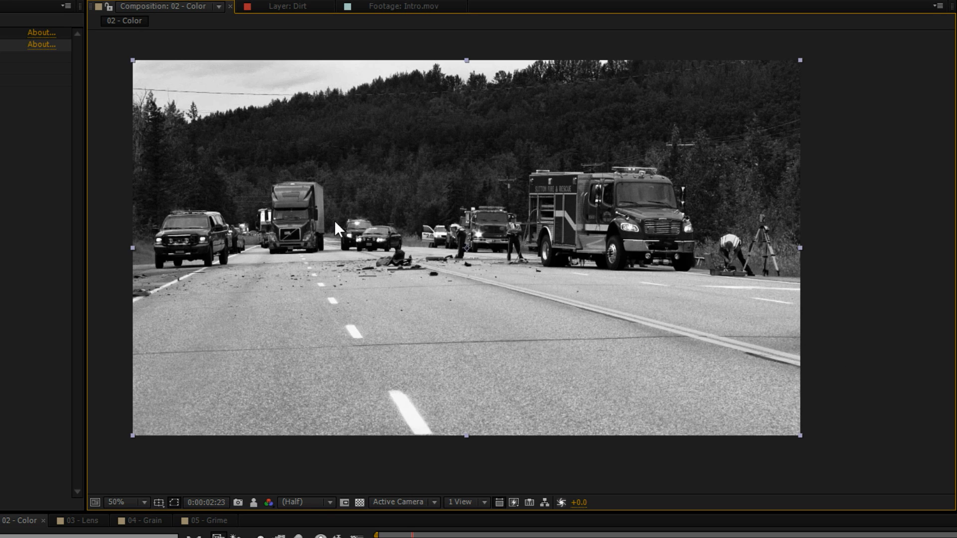
# Re-enable Hue/Saturation above Tint, set Master Hue to +24°, and toggle the effect to compare the black-and-white tones
pyautogui.click(5, 59)
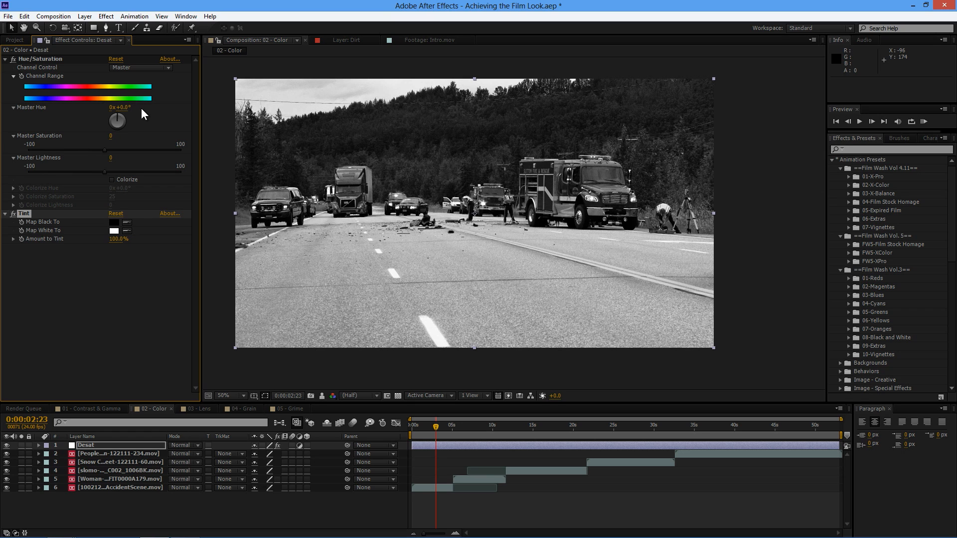
pyautogui.moveTo(124, 111); pyautogui.dragTo(139, 110)
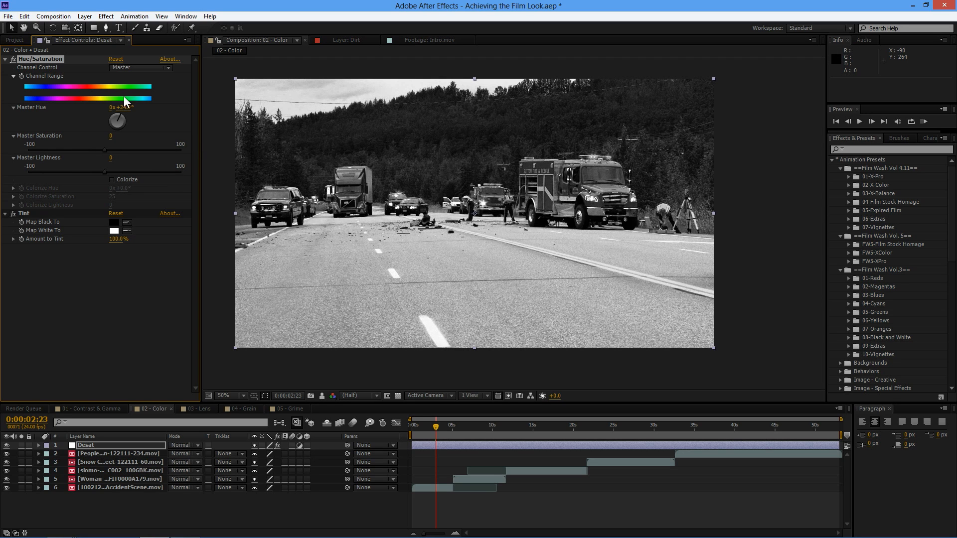
pyautogui.click(12, 59)
pyautogui.click(12, 59)
pyautogui.click(12, 59)
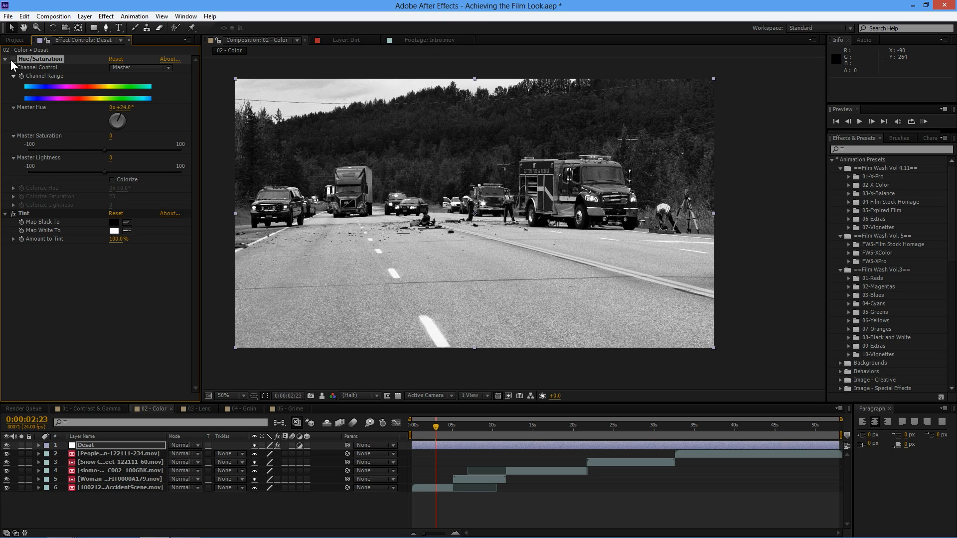
pyautogui.click(12, 59)
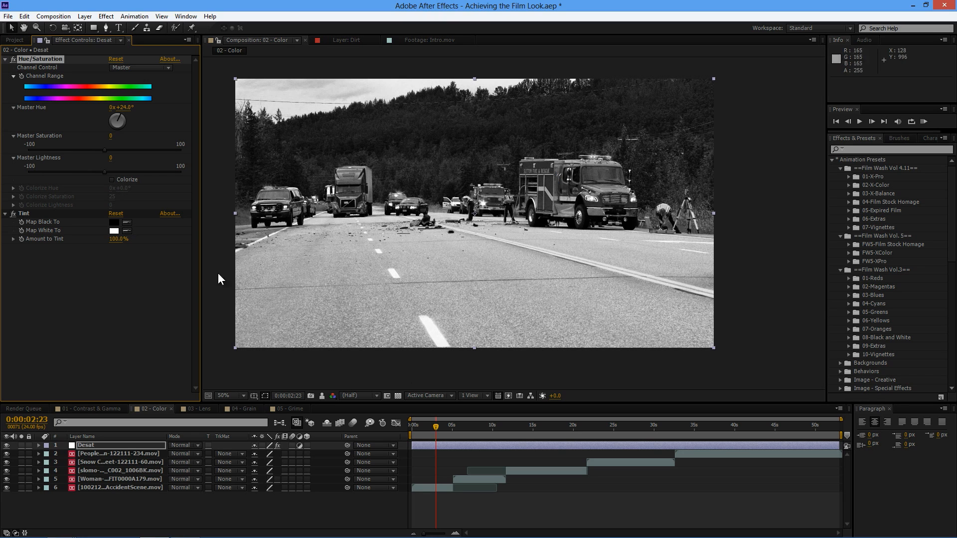
# Set the Desat adjustment layer's opacity to 69%
pyautogui.click(135, 446)
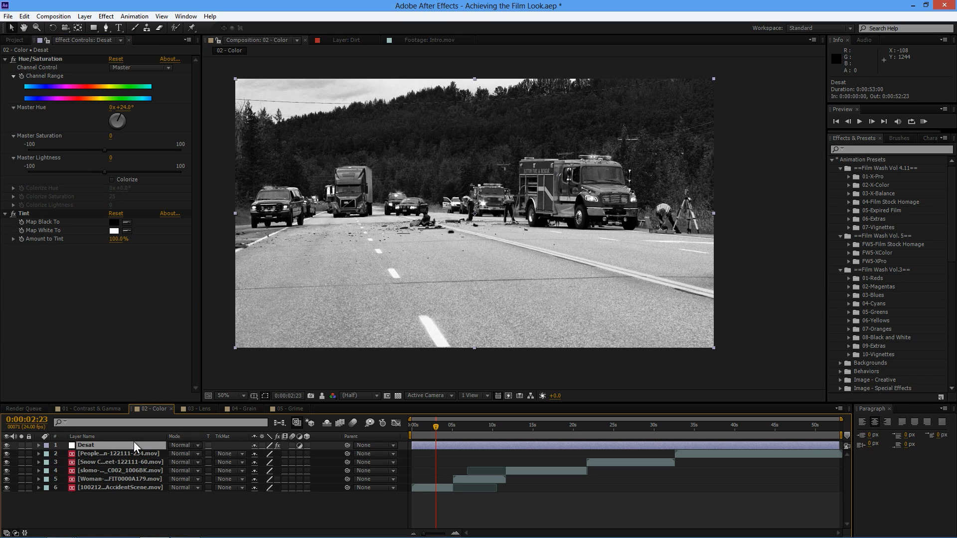
pyautogui.press('t')
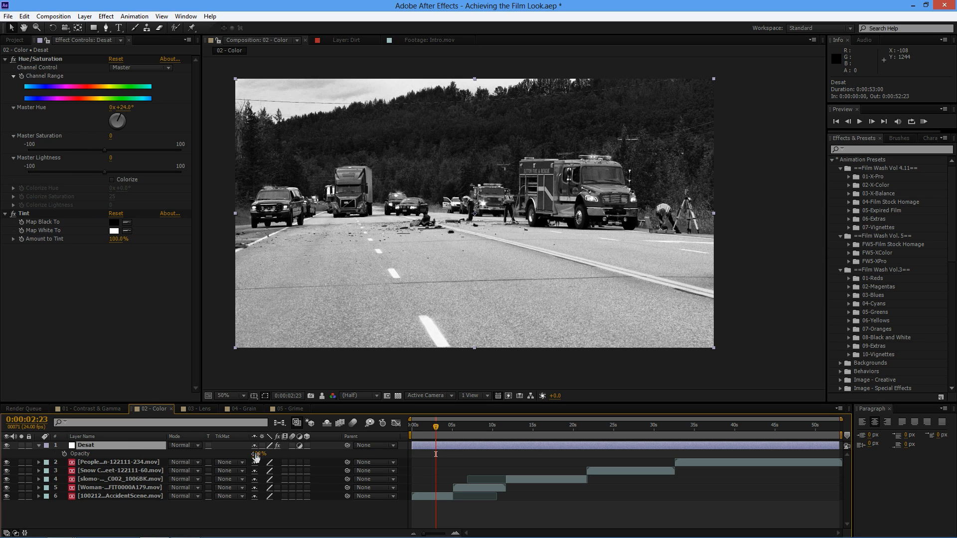
pyautogui.moveTo(256, 456); pyautogui.dragTo(240, 453)
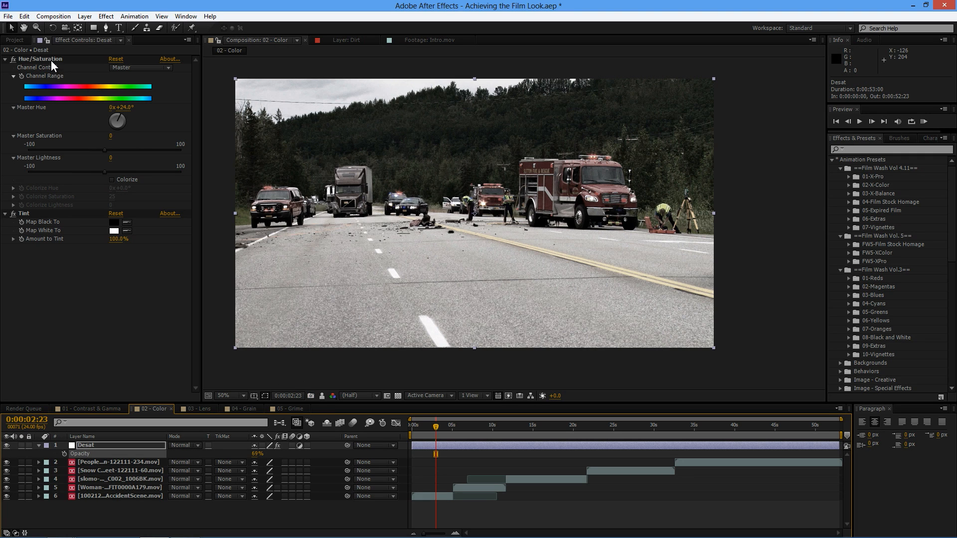
# Hide the Desat layer with its effects collapsed, and move the playhead to the kickboxing shot at 0:00:09:15
pyautogui.click(5, 59)
pyautogui.click(5, 67)
pyautogui.click(6, 445)
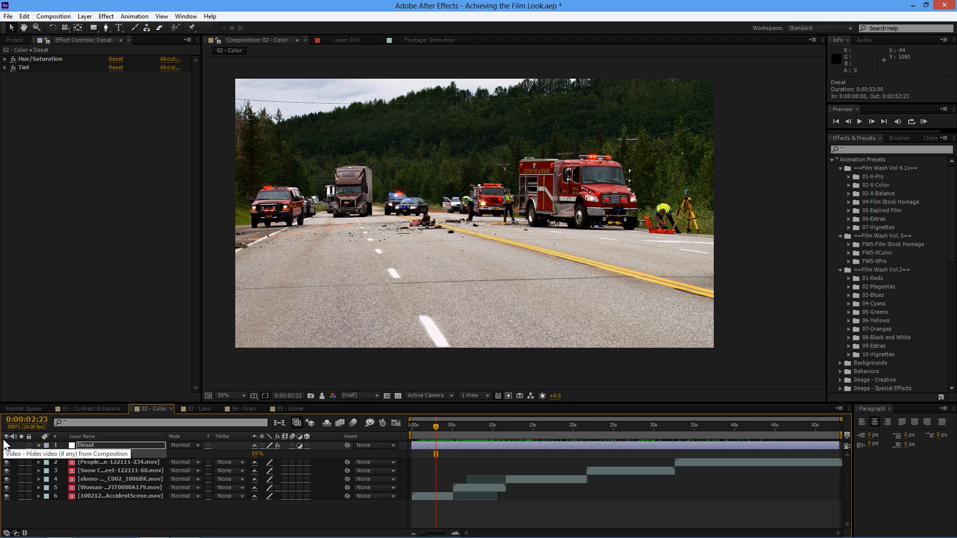
pyautogui.moveTo(481, 430)
pyautogui.mouseDown()
pyautogui.moveTo(500, 432)
pyautogui.moveTo(490, 430)
pyautogui.mouseUp()
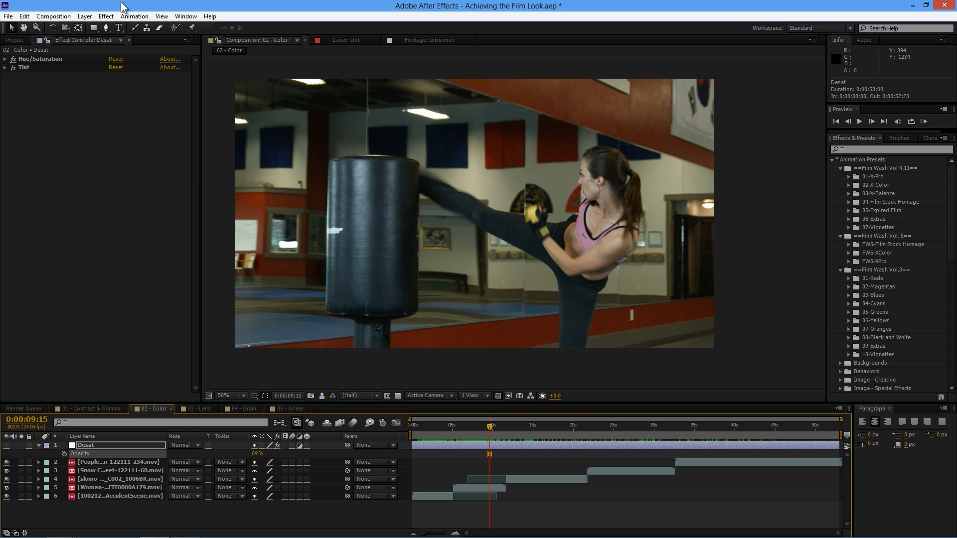
# Add a new adjustment layer above Desat and apply the Hue/Saturation color correction effect to it
pyautogui.hotkey('ctrl', 'alt', 'y')
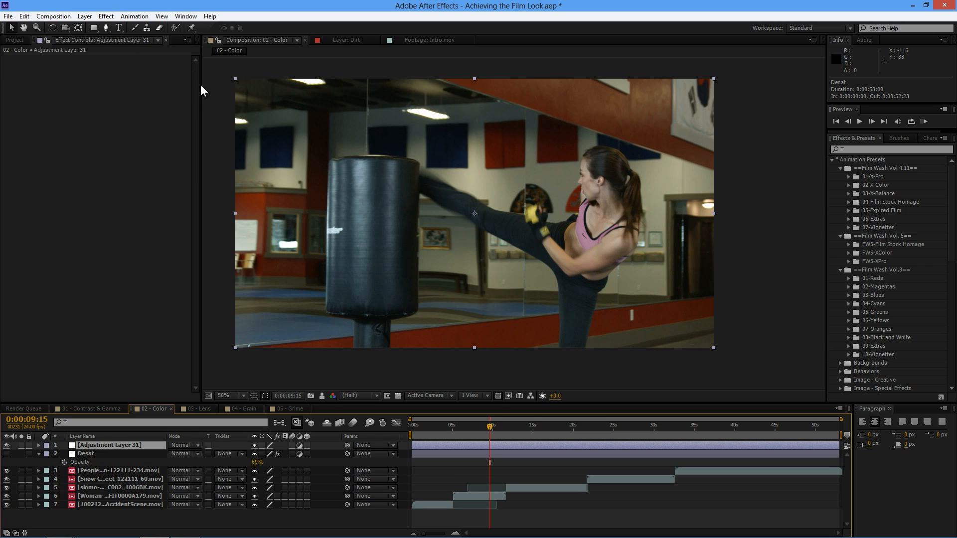
pyautogui.click(105, 16)
pyautogui.click(89, 13)
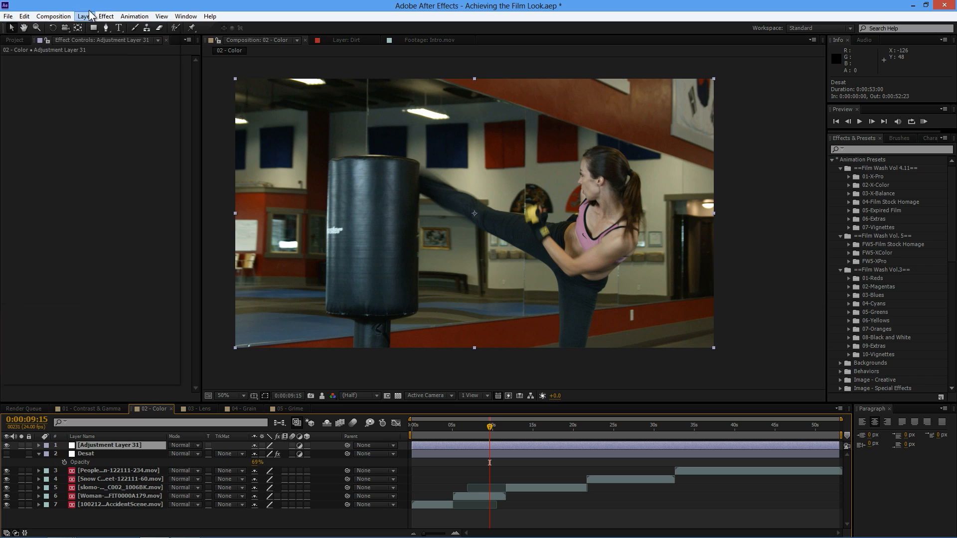
pyautogui.click(90, 15)
pyautogui.click(86, 16)
pyautogui.click(106, 16)
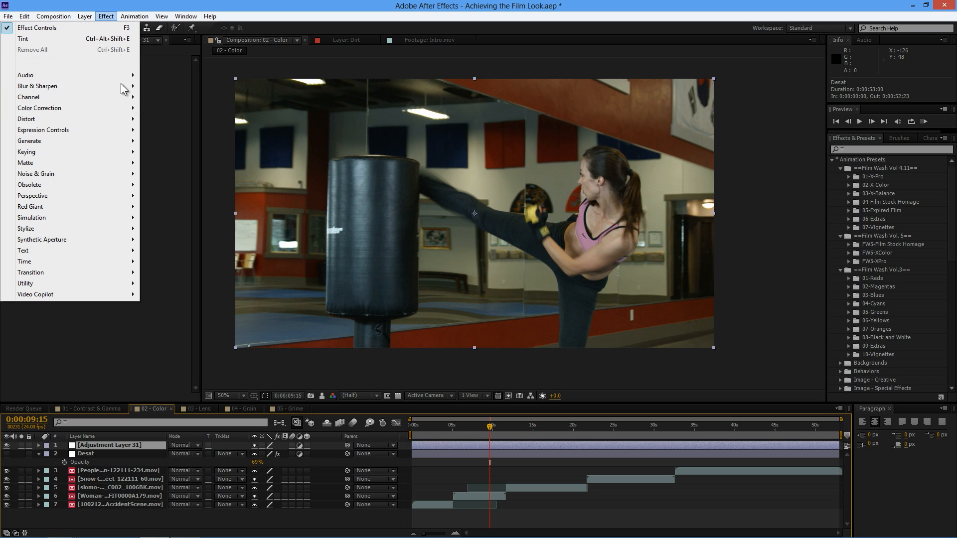
pyautogui.moveTo(129, 108)
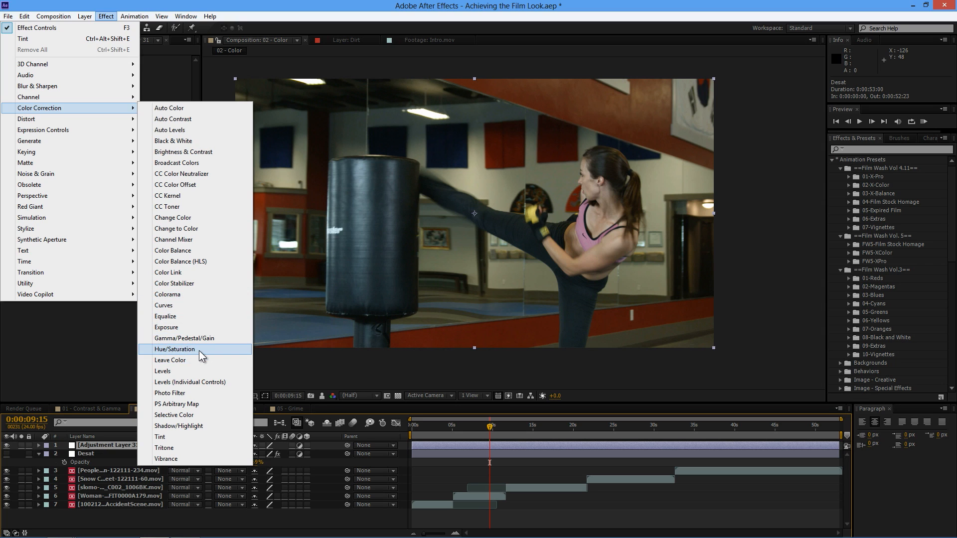
pyautogui.click(176, 349)
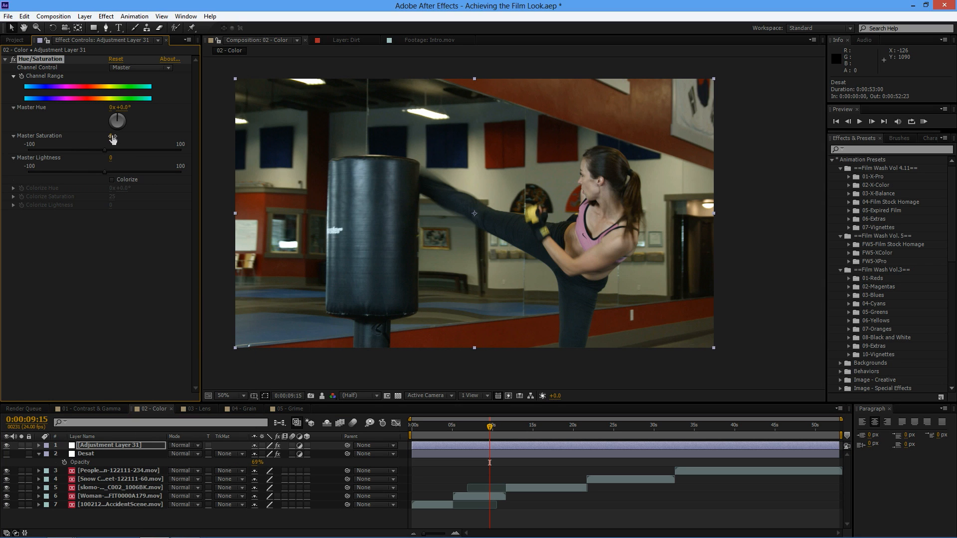
# Set Master Saturation to 26 and store a snapshot of the frame
pyautogui.moveTo(113, 138); pyautogui.dragTo(126, 136)
pyautogui.click(313, 397)
# Rename the new adjustment layer High Saturation
pyautogui.click(98, 445)
pyautogui.press('Return')
pyautogui.write('High Sat')
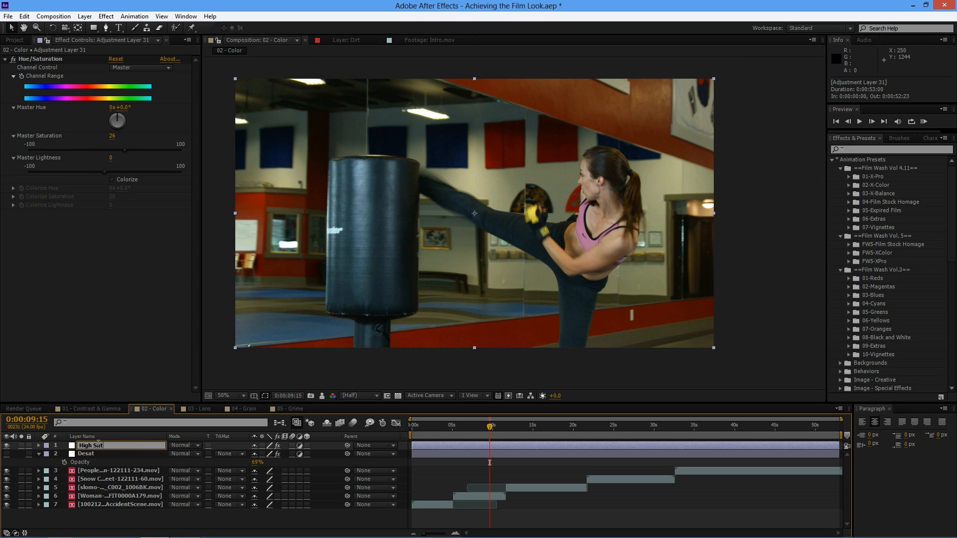
pyautogui.write('uration')
pyautogui.press('Return')
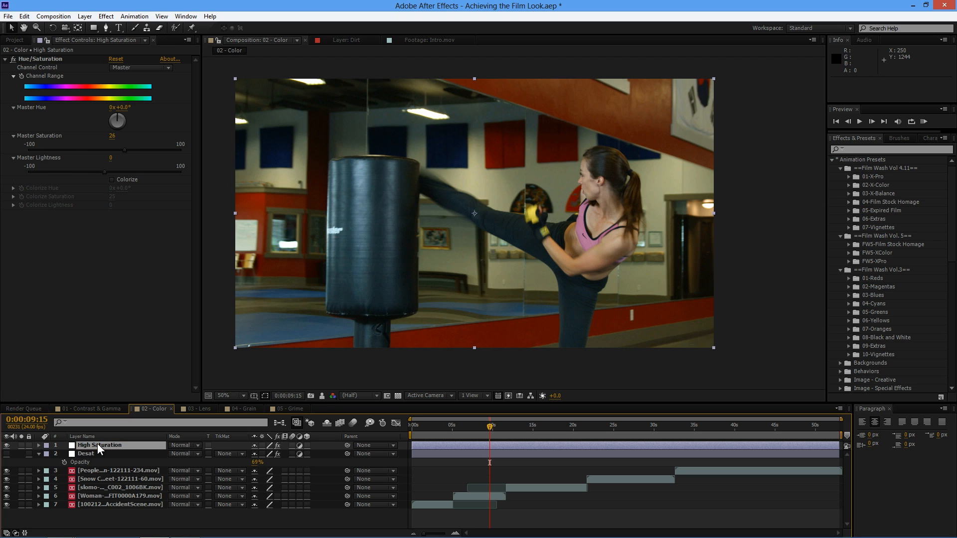
# Toggle Hue/Saturation to compare the boosted frame with the original, leaving the effect turned off and collapsed
pyautogui.click(12, 60)
pyautogui.click(12, 59)
pyautogui.click(12, 60)
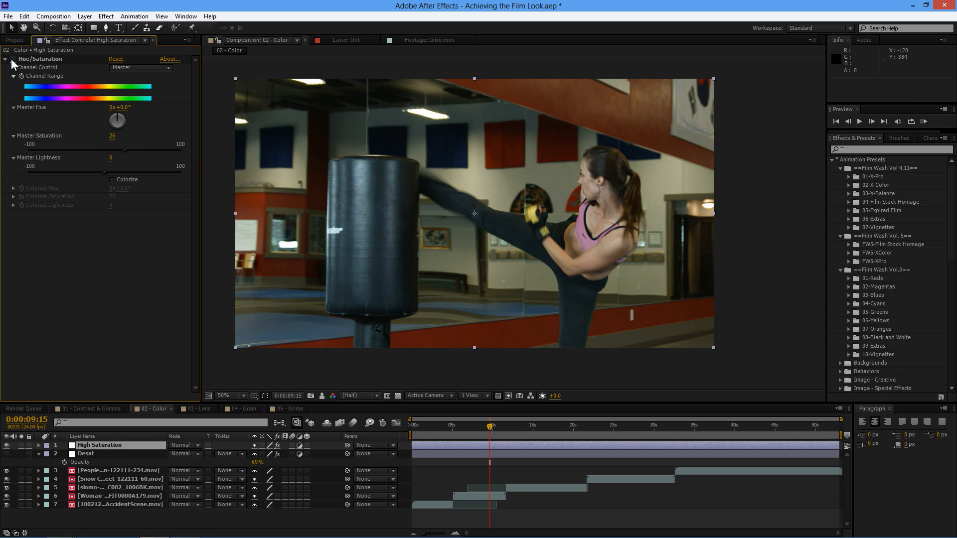
pyautogui.click(12, 59)
pyautogui.click(12, 59)
pyautogui.click(5, 59)
# Apply the Vibrance color correction effect to the High Saturation layer and set Vibrance to 100
pyautogui.click(106, 16)
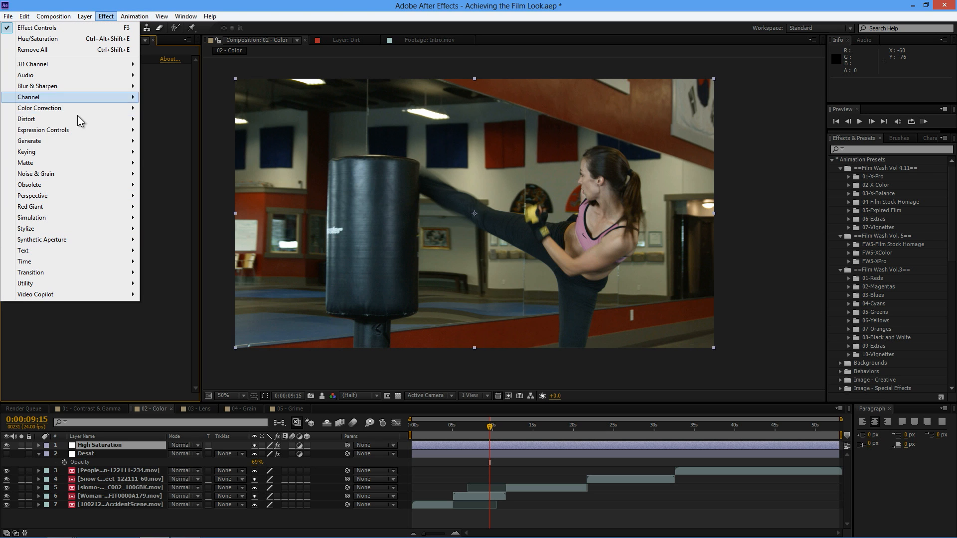
pyautogui.moveTo(95, 108)
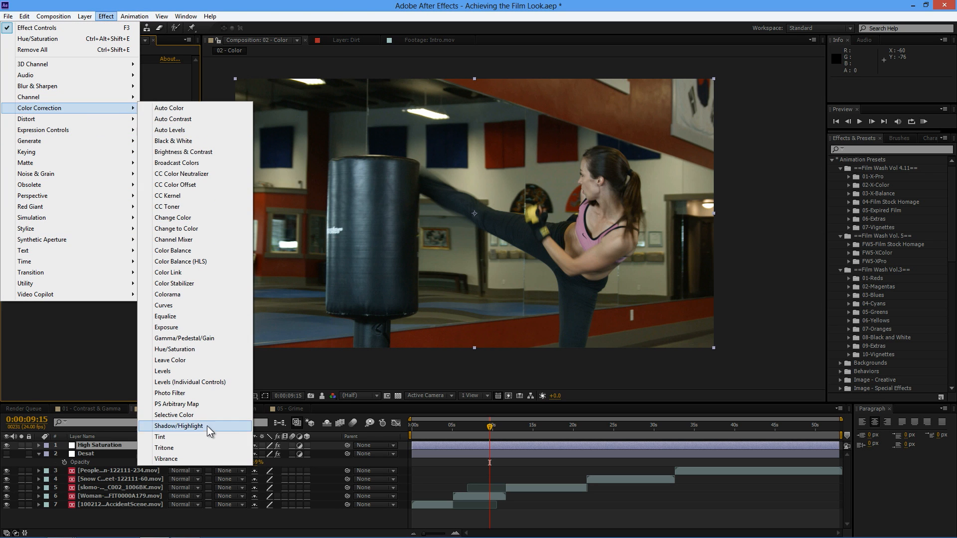
pyautogui.click(209, 459)
pyautogui.moveTo(114, 76); pyautogui.dragTo(130, 76)
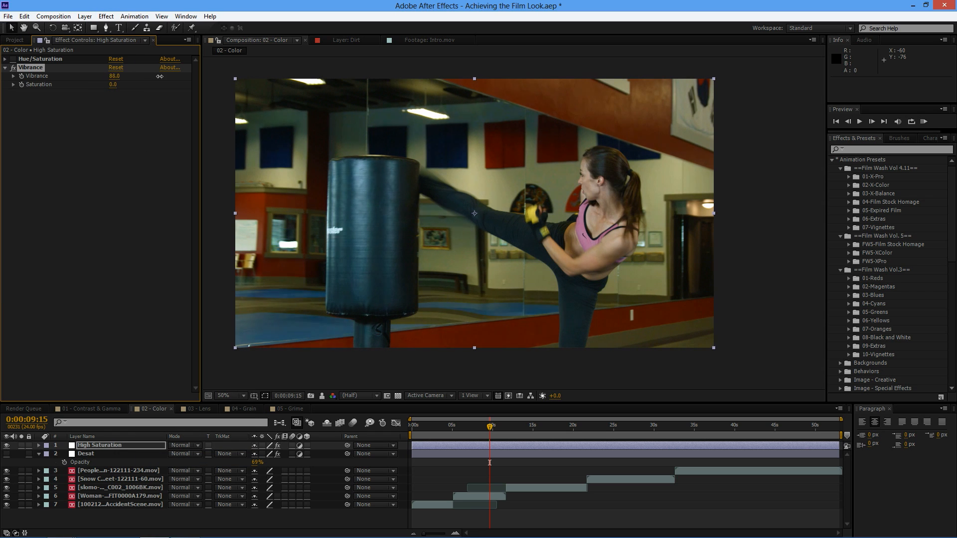
pyautogui.moveTo(187, 77)
pyautogui.mouseDown()
pyautogui.moveTo(164, 77)
pyautogui.moveTo(190, 76)
pyautogui.mouseUp()
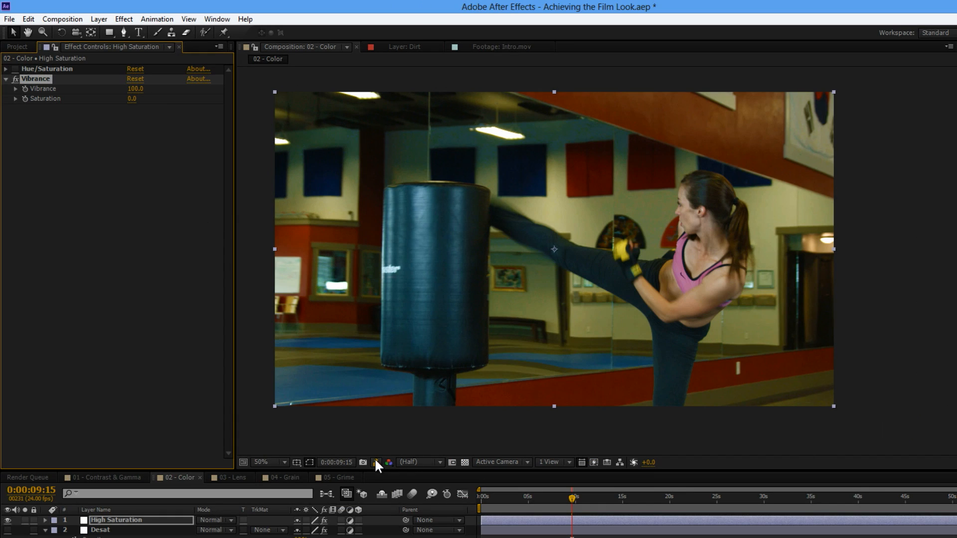
# Compare the Vibrance version of the frame with the stored Hue/Saturation snapshot
pyautogui.click(377, 462)
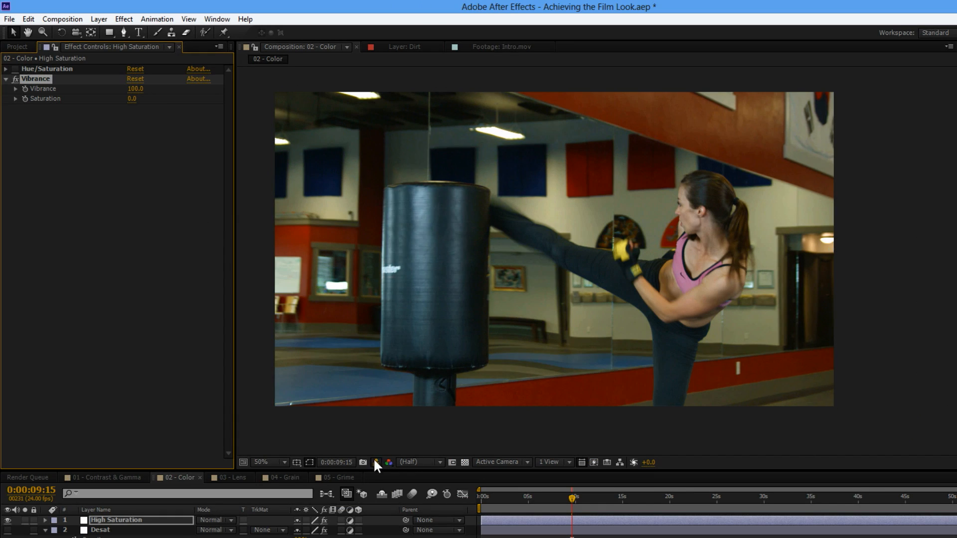
pyautogui.click(376, 462)
pyautogui.click(375, 458)
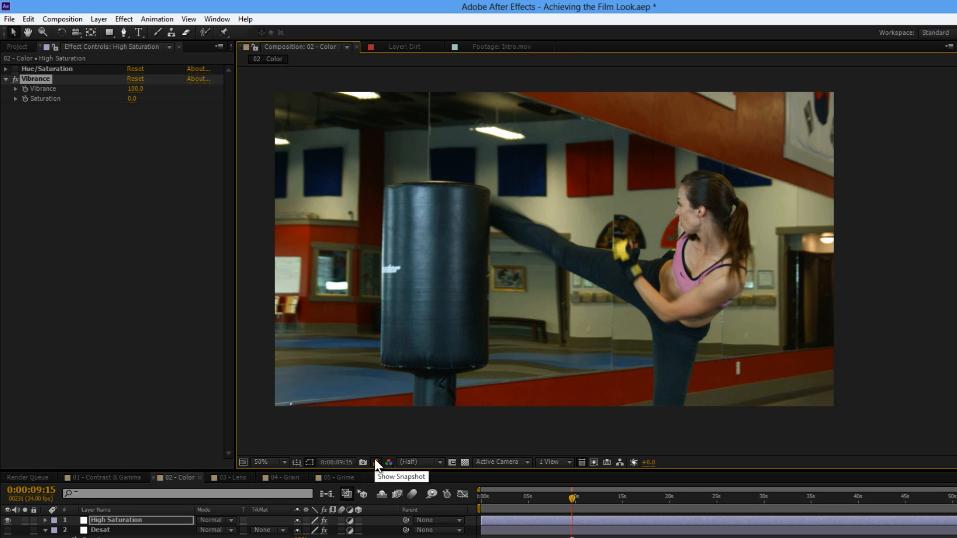
# Try Vibrance at 27 against the Hue/Saturation snapshot, and raise it to 58 and back to 100
pyautogui.moveTo(133, 90); pyautogui.dragTo(94, 89)
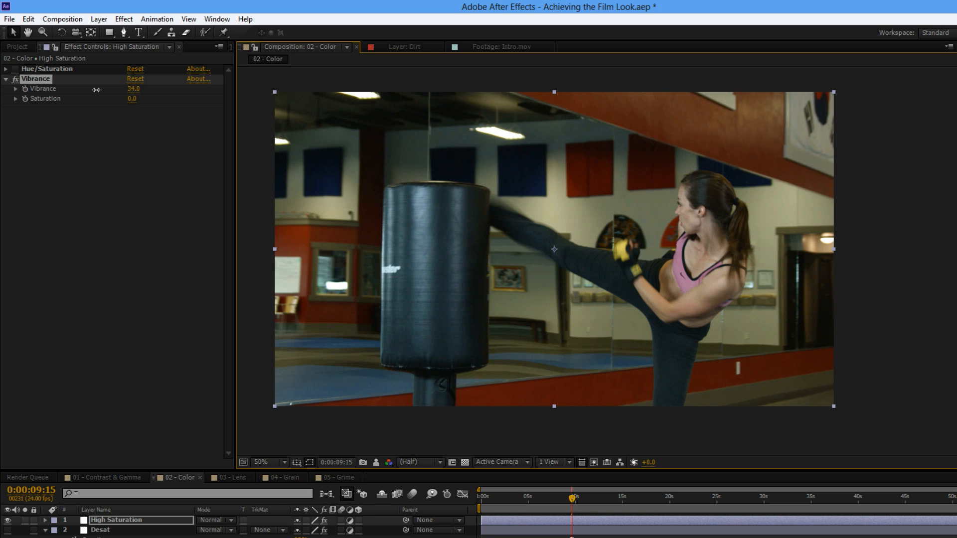
pyautogui.moveTo(91, 89); pyautogui.dragTo(96, 100)
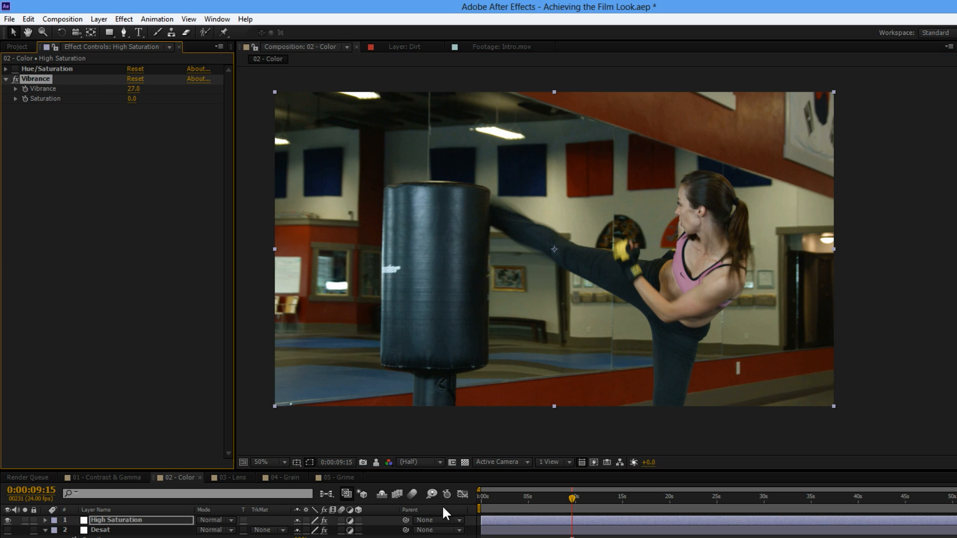
pyautogui.click(376, 461)
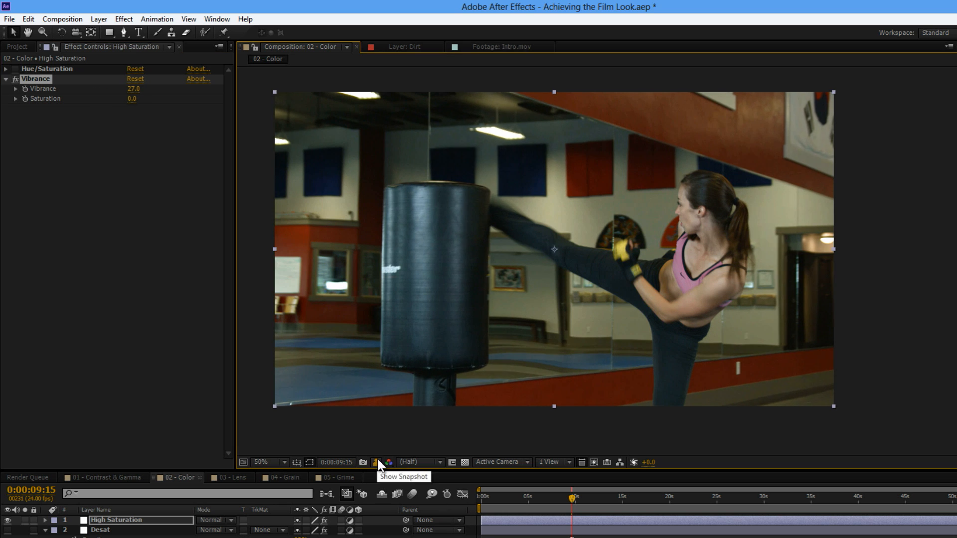
pyautogui.moveTo(132, 89); pyautogui.dragTo(146, 88)
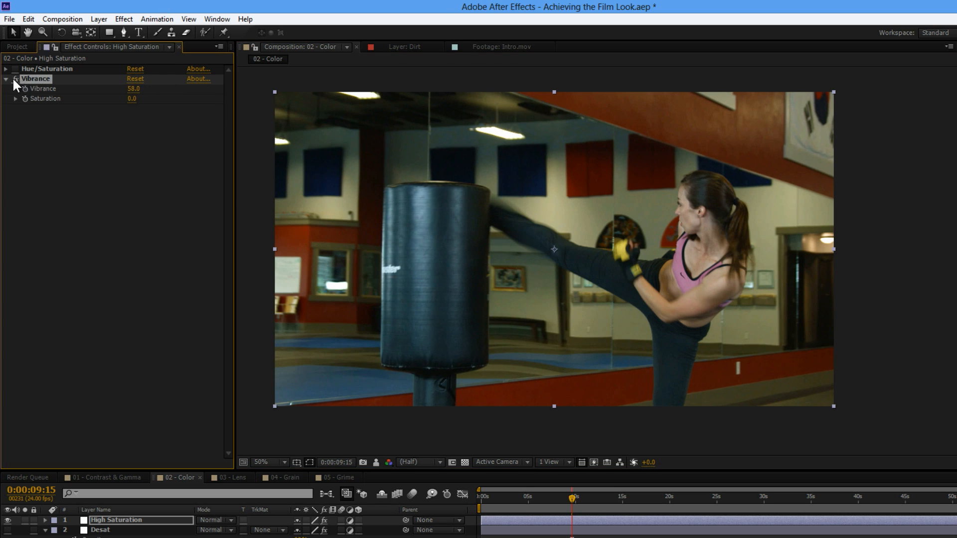
pyautogui.moveTo(135, 89); pyautogui.dragTo(191, 89)
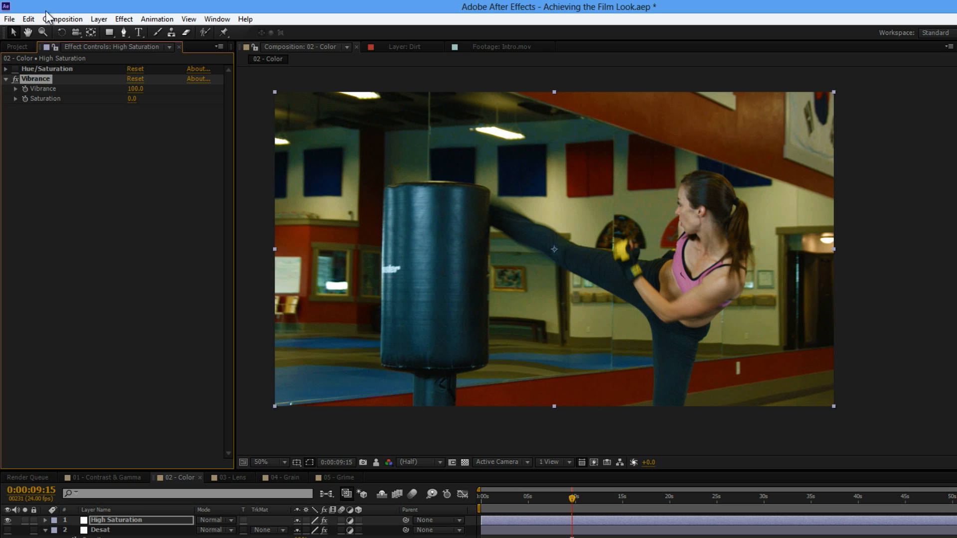
# Reset the Vibrance effect, try its Saturation at 100 to see the skin tones, and reset it again
pyautogui.click(136, 80)
pyautogui.moveTo(132, 98); pyautogui.dragTo(351, 103)
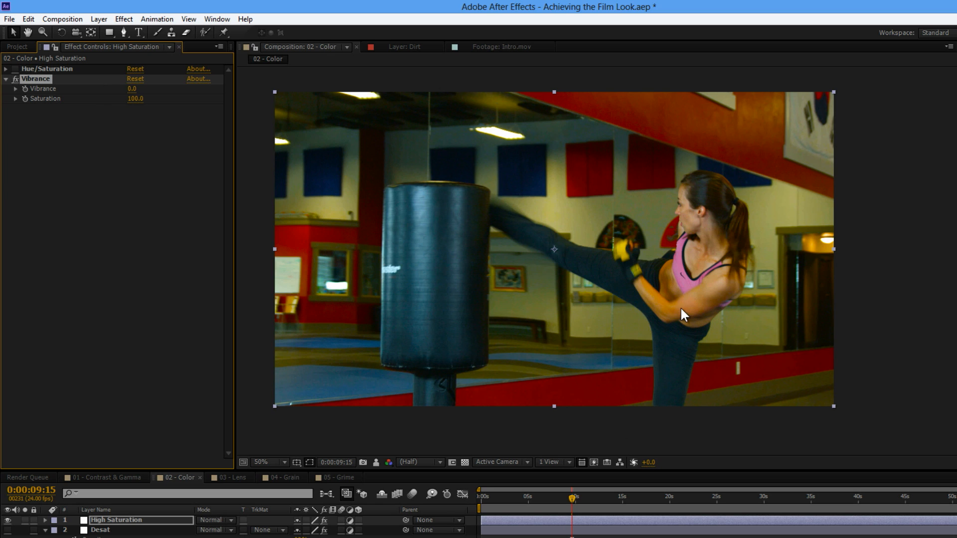
pyautogui.click(135, 79)
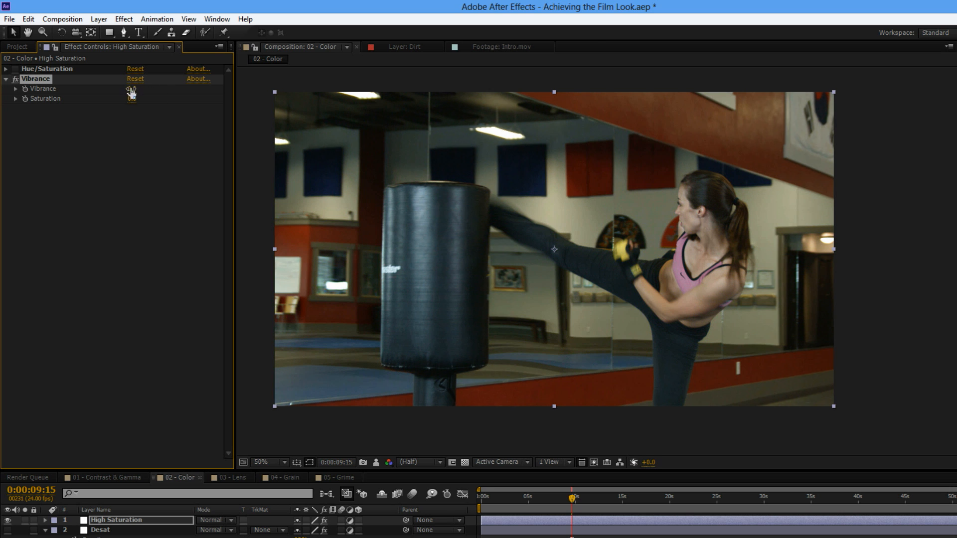
# Set Vibrance to 100, store a snapshot of the frame, and reset the effect
pyautogui.moveTo(131, 88); pyautogui.dragTo(211, 91)
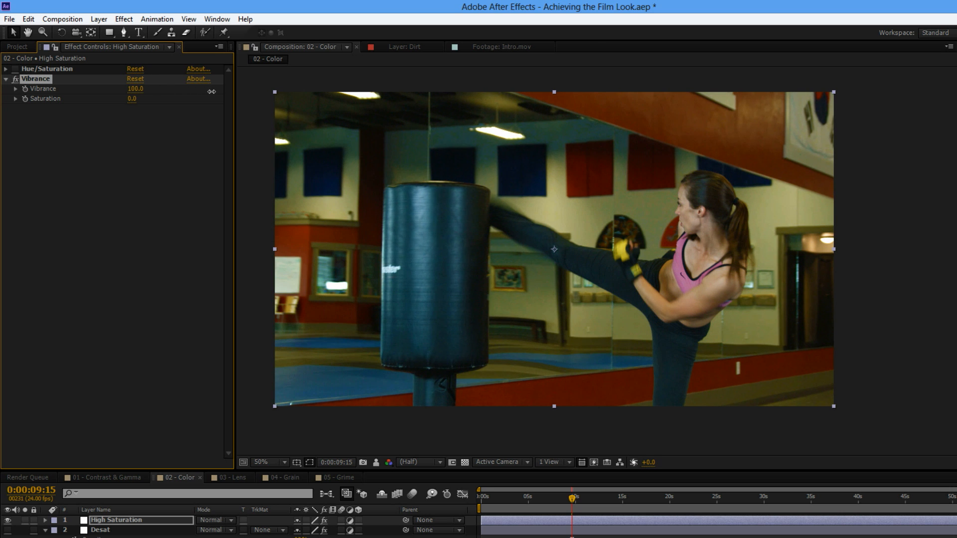
pyautogui.click(375, 462)
pyautogui.click(137, 79)
pyautogui.click(129, 113)
# Set the Vibrance effect's Saturation to 100 and compare the frame with the stored Vibrance snapshot
pyautogui.moveTo(132, 98); pyautogui.dragTo(366, 103)
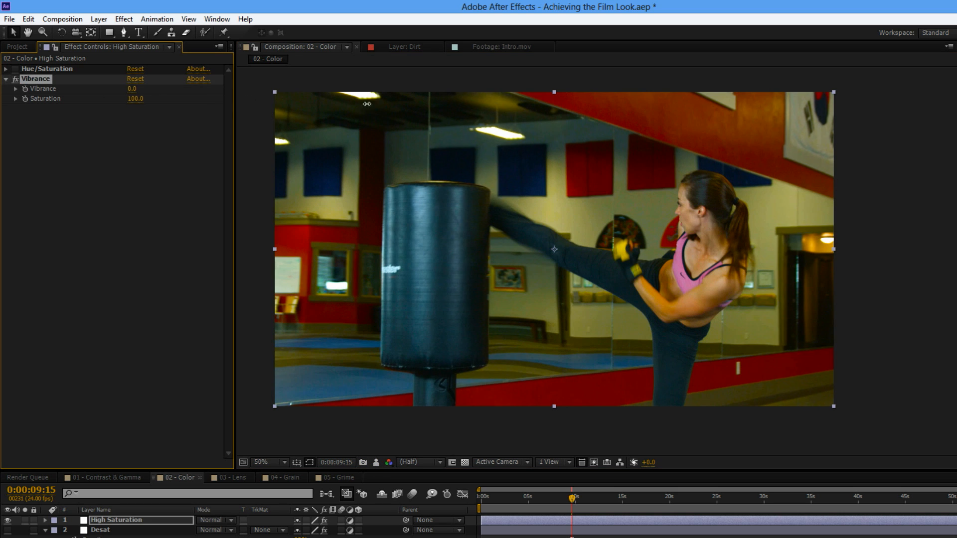
pyautogui.click(376, 462)
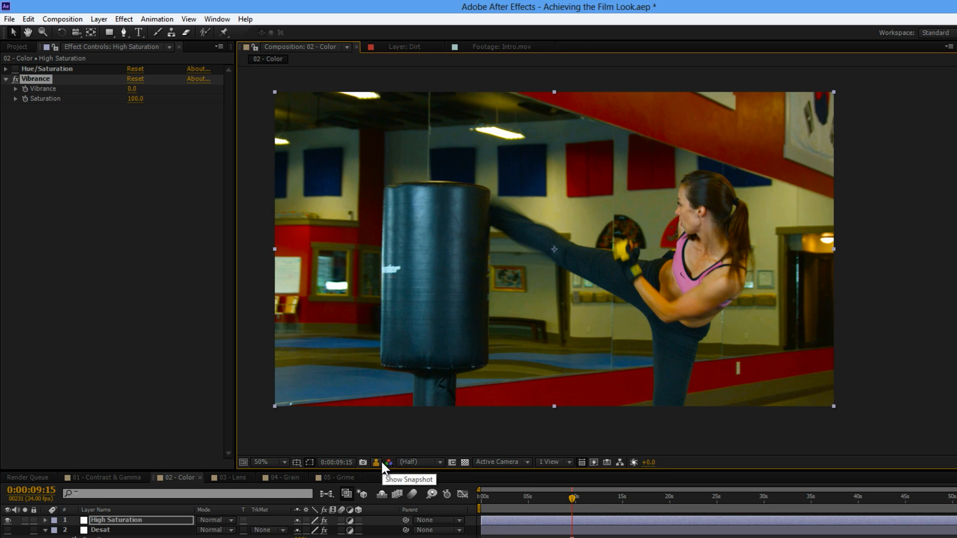
pyautogui.click(375, 461)
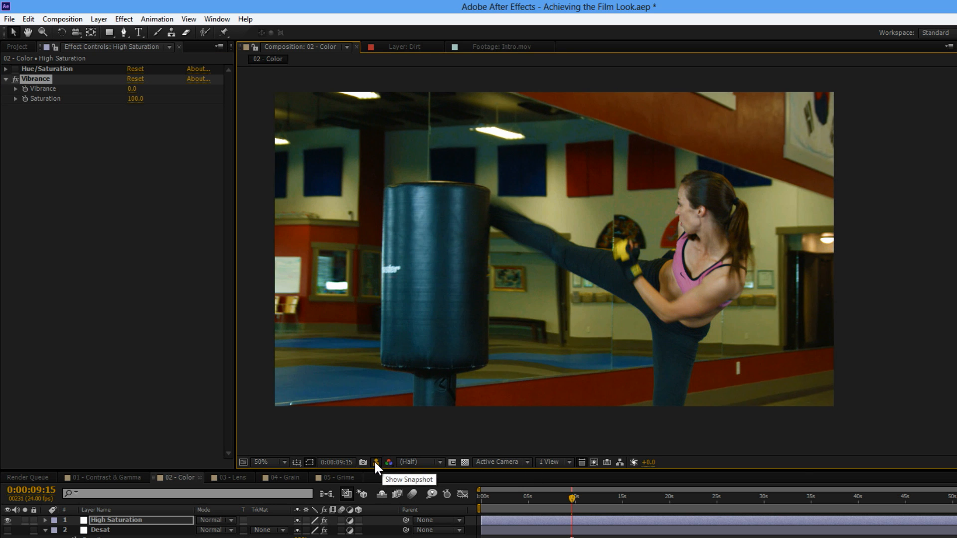
# Reset the Vibrance effect, then turn it off and collapse it
pyautogui.click(135, 79)
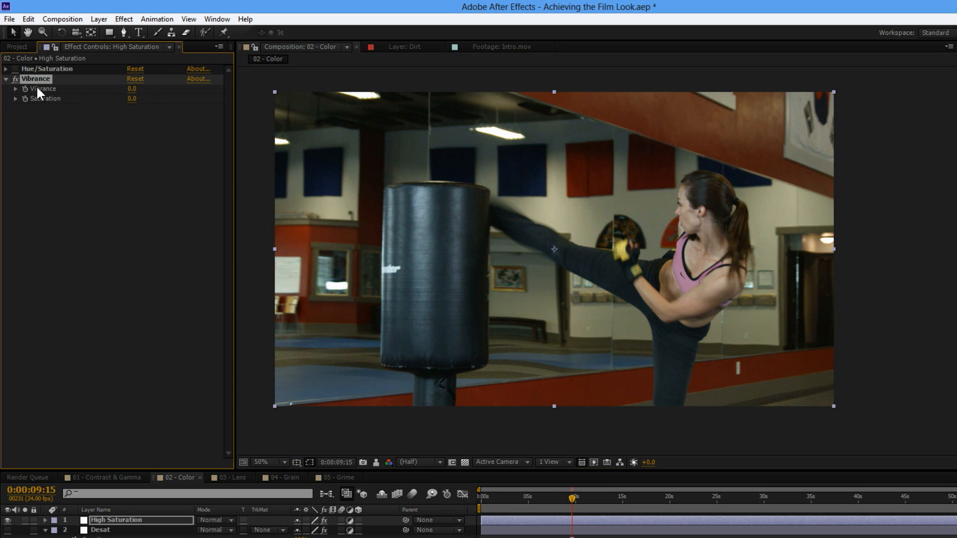
pyautogui.click(15, 79)
pyautogui.click(5, 79)
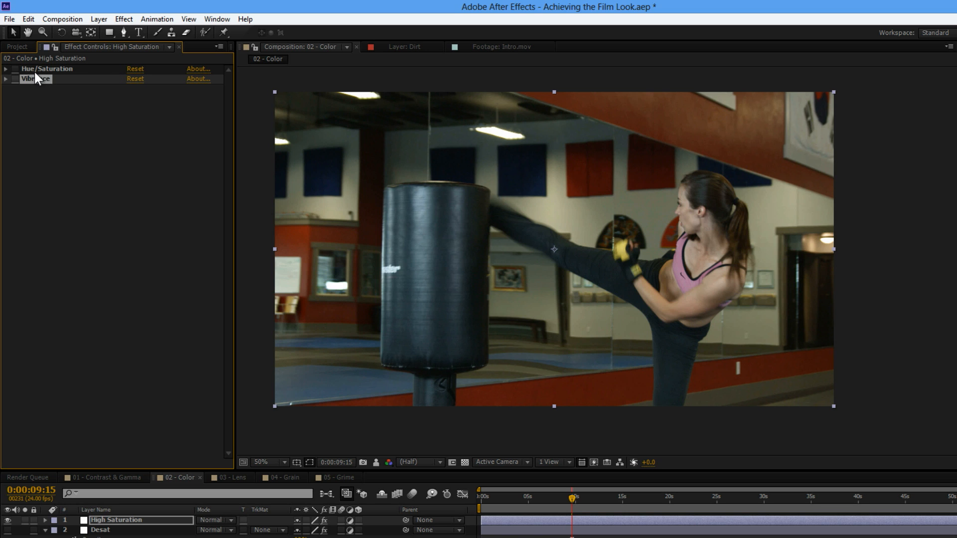
# Add a Channel Combiner effect to the High Saturation layer and set its From option to RGB to YUV
pyautogui.click(122, 19)
pyautogui.moveTo(131, 127)
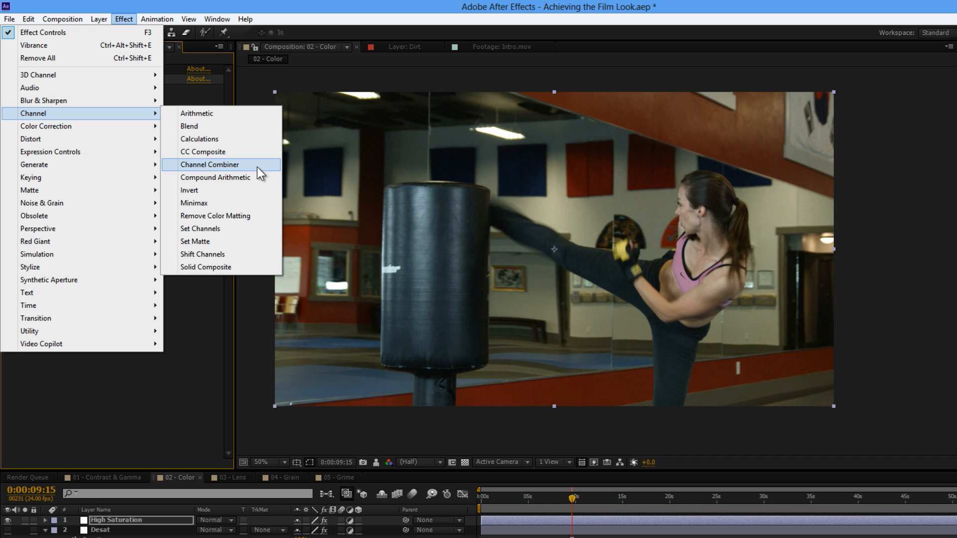
pyautogui.click(257, 166)
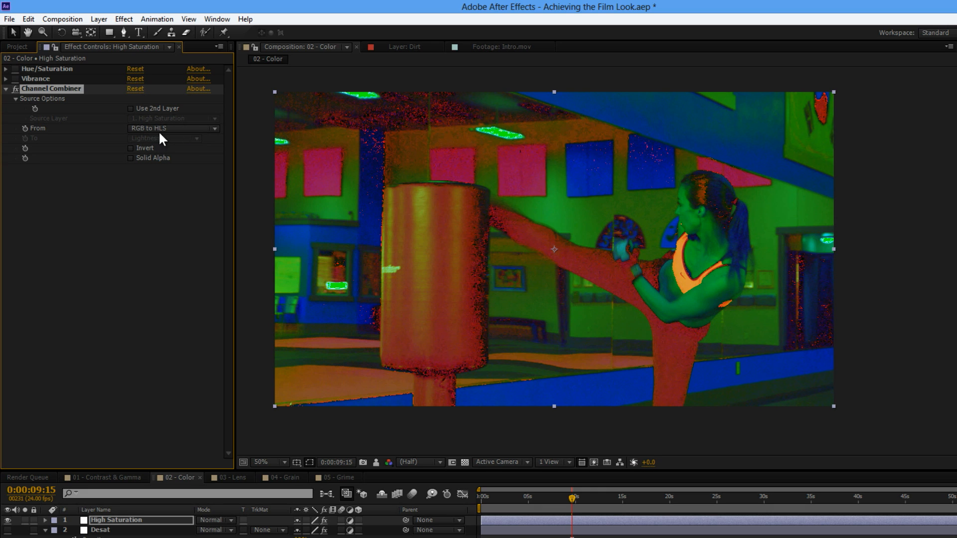
pyautogui.click(192, 129)
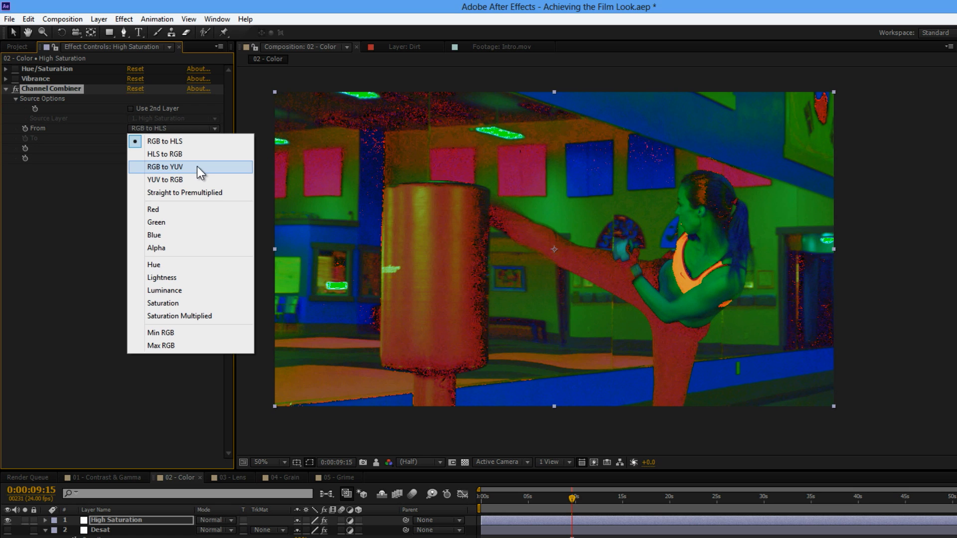
pyautogui.click(197, 166)
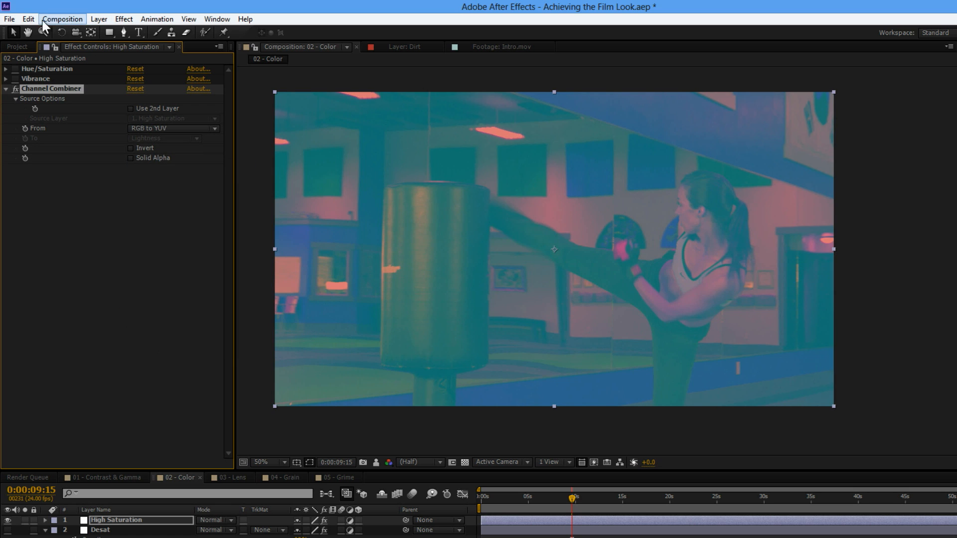
# Duplicate Channel Combiner with the copy's From option set to YUV to RGB, and compare the frame with the layer hidden and shown
pyautogui.click(29, 19)
pyautogui.click(73, 144)
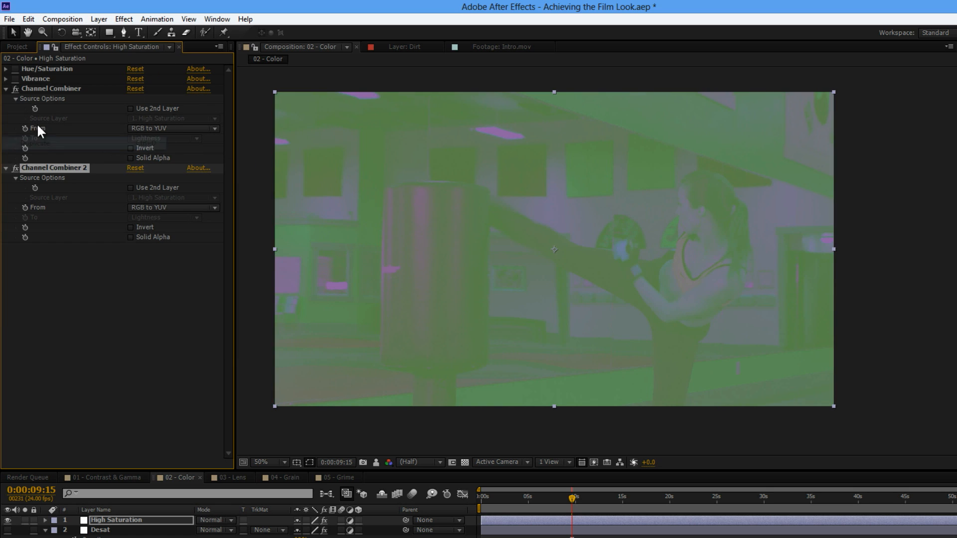
pyautogui.click(177, 206)
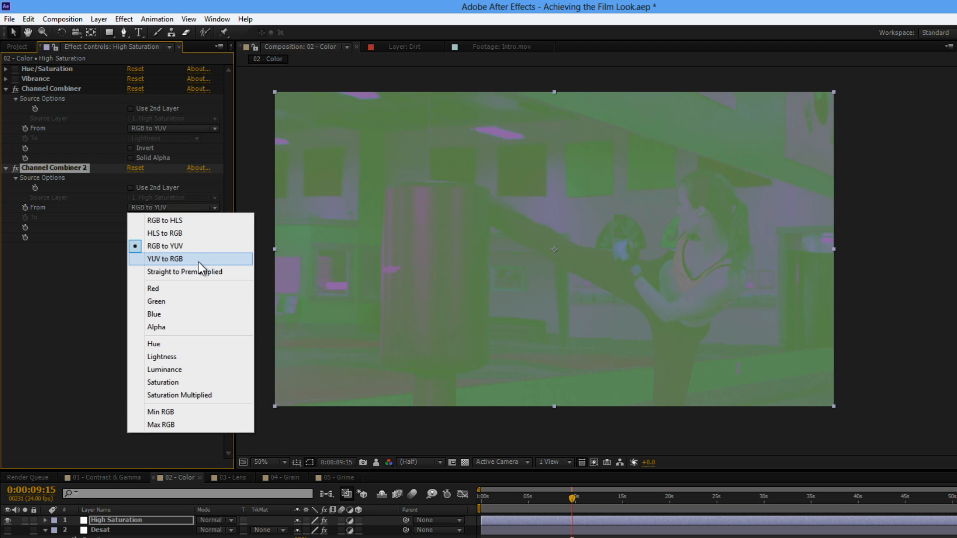
pyautogui.click(200, 260)
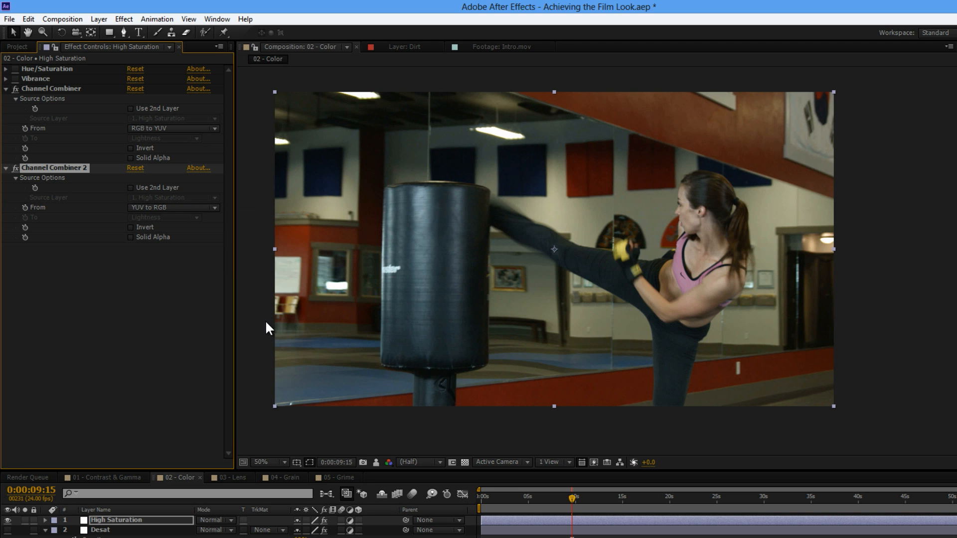
pyautogui.click(7, 520)
pyautogui.click(7, 520)
pyautogui.click(7, 520)
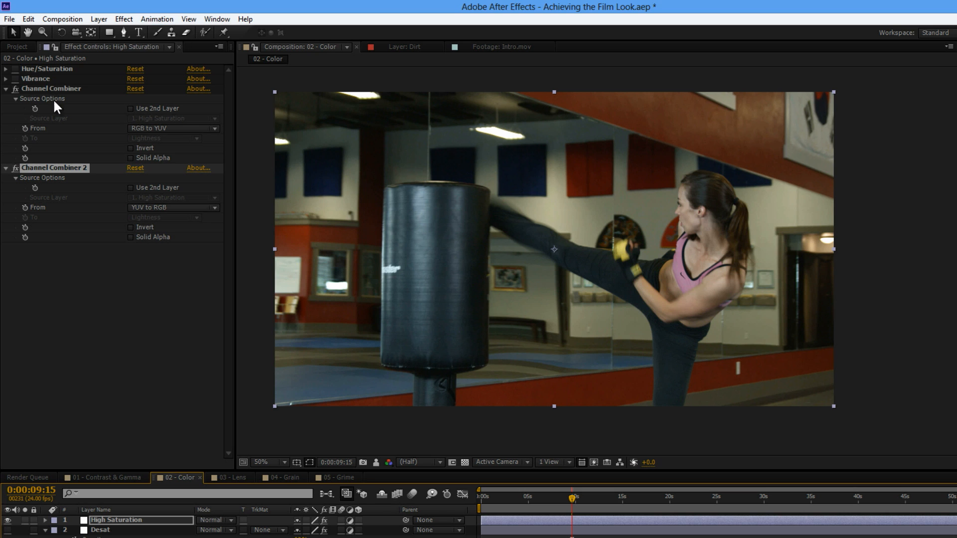
# Add a Levels effect and place it between the two Channel Combiner effects
pyautogui.click(67, 89)
pyautogui.click(125, 19)
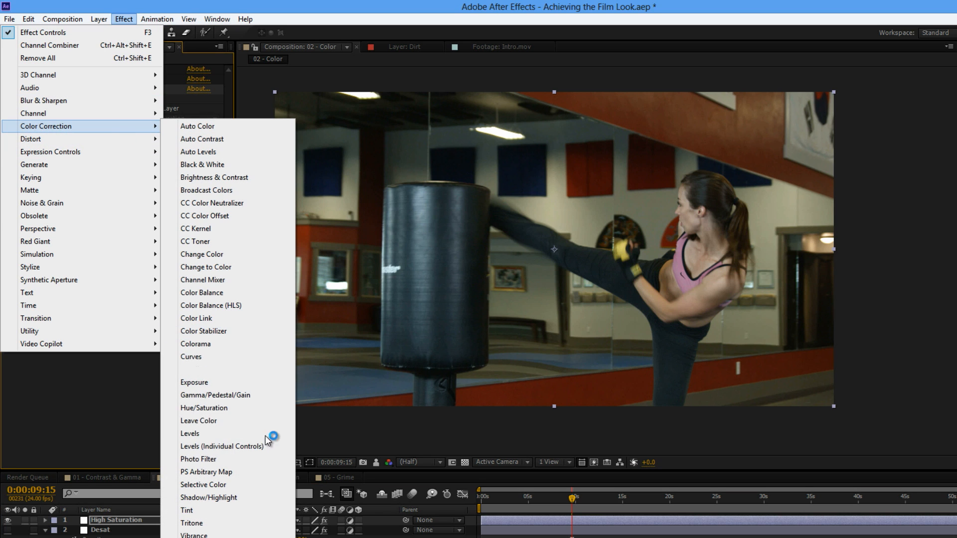
pyautogui.click(230, 432)
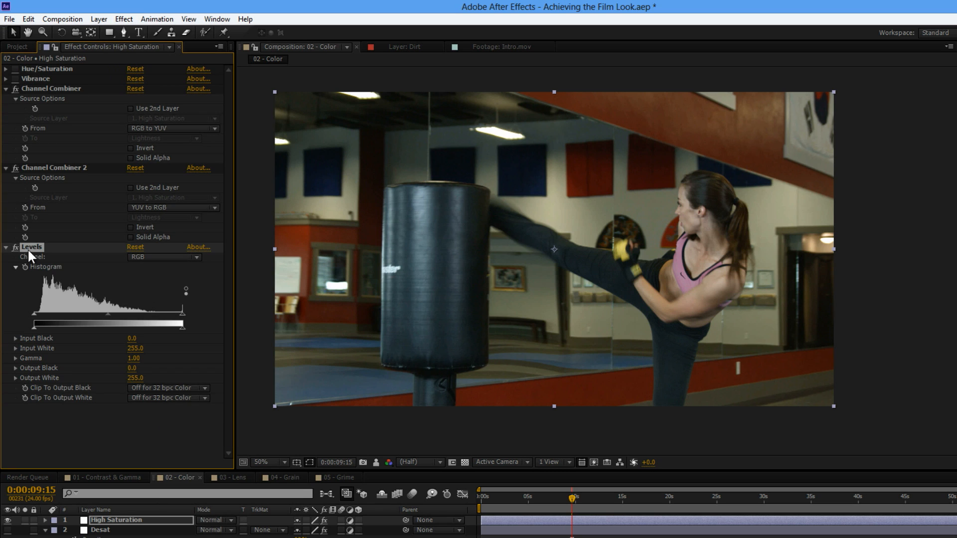
pyautogui.moveTo(28, 248); pyautogui.dragTo(52, 164)
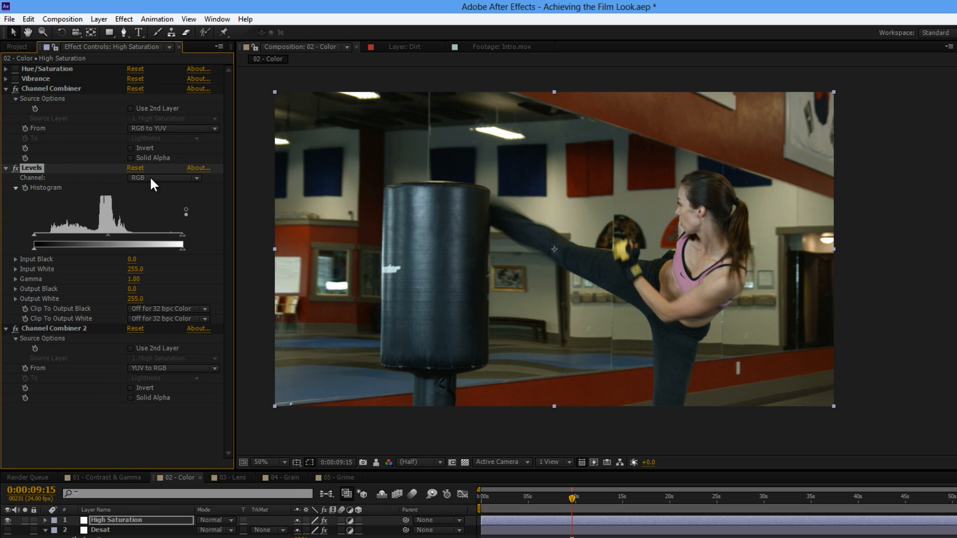
# In Levels, set the Green channel's Input Black to 50 and Input White to 205
pyautogui.click(166, 180)
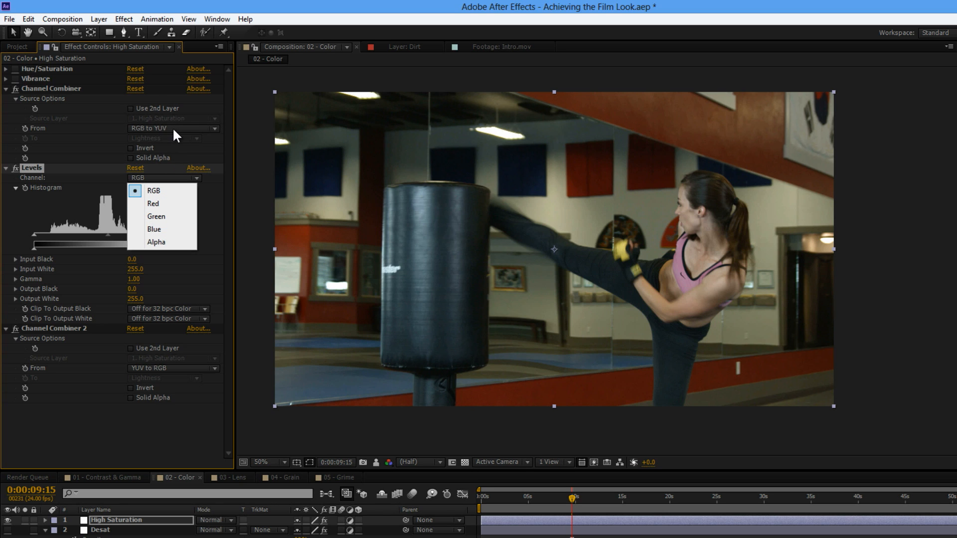
pyautogui.click(156, 216)
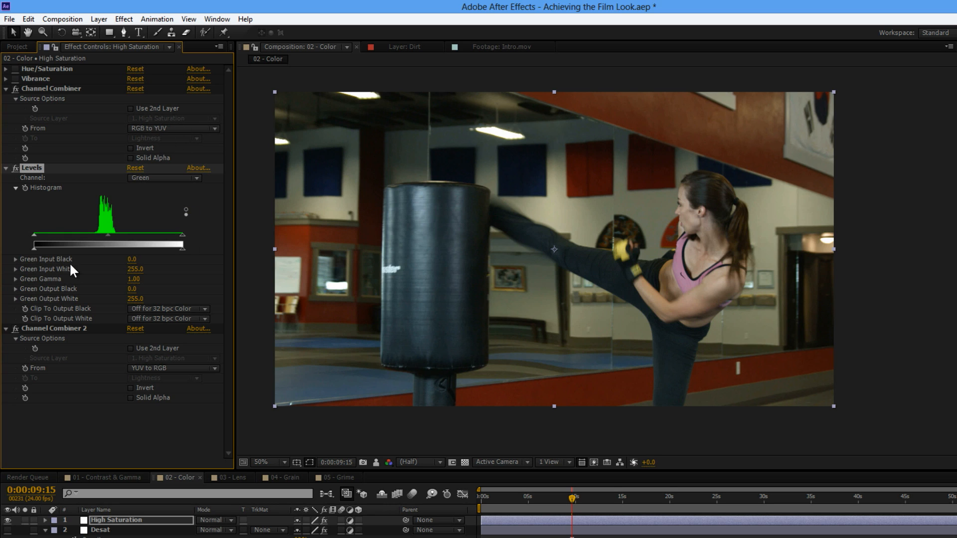
pyautogui.click(132, 259)
pyautogui.write('50')
pyautogui.press('Tab')
pyautogui.write('2')
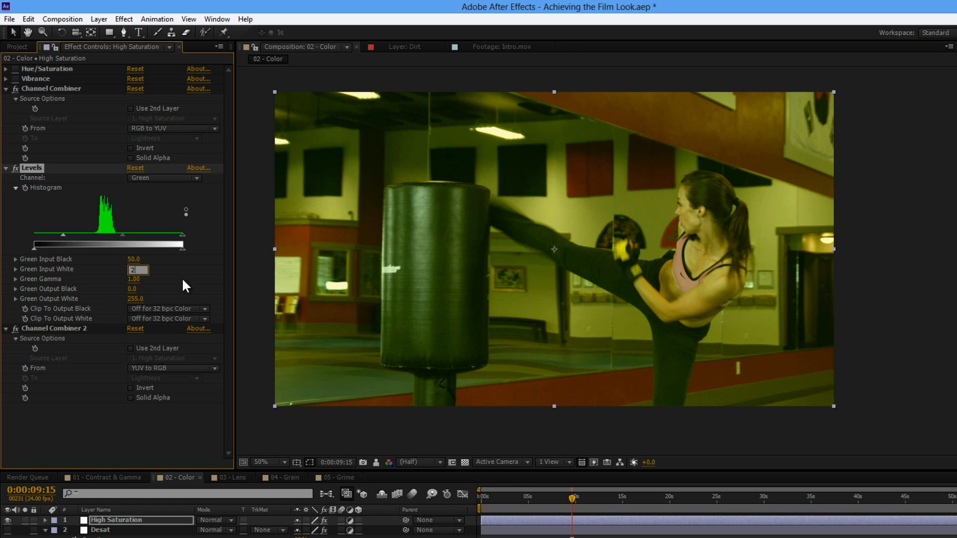
pyautogui.write('05')
pyautogui.press('Return')
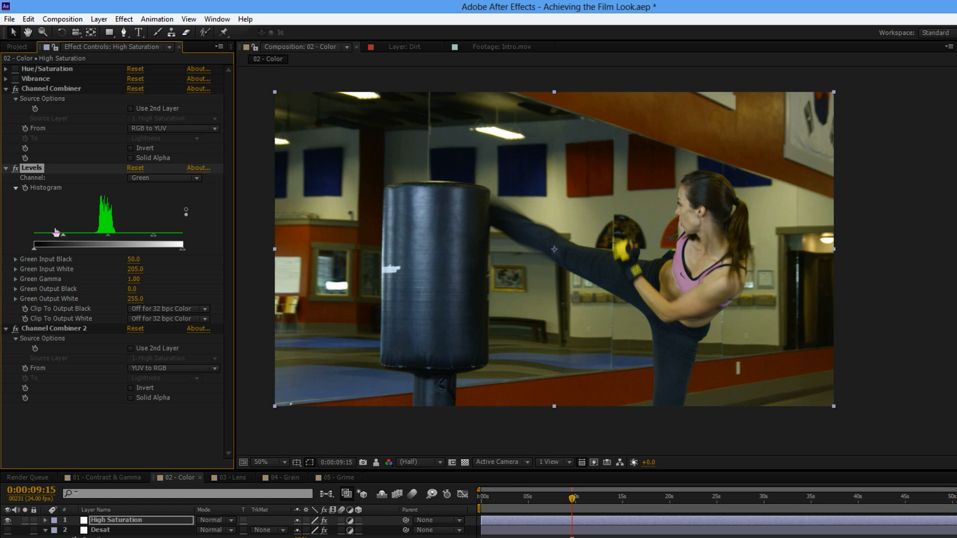
# In Levels, set the Blue channel's Input Black to 50 and Input White to 205
pyautogui.click(165, 178)
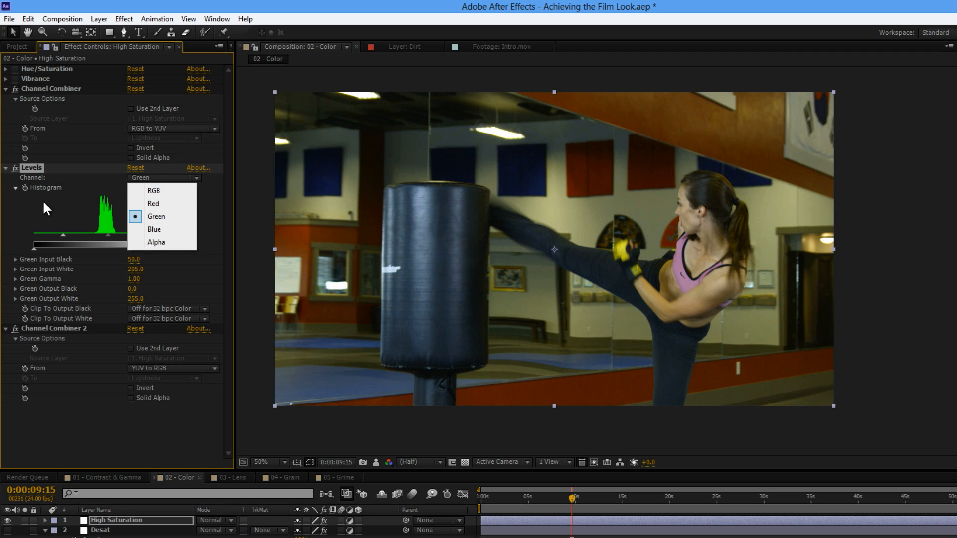
pyautogui.click(15, 249)
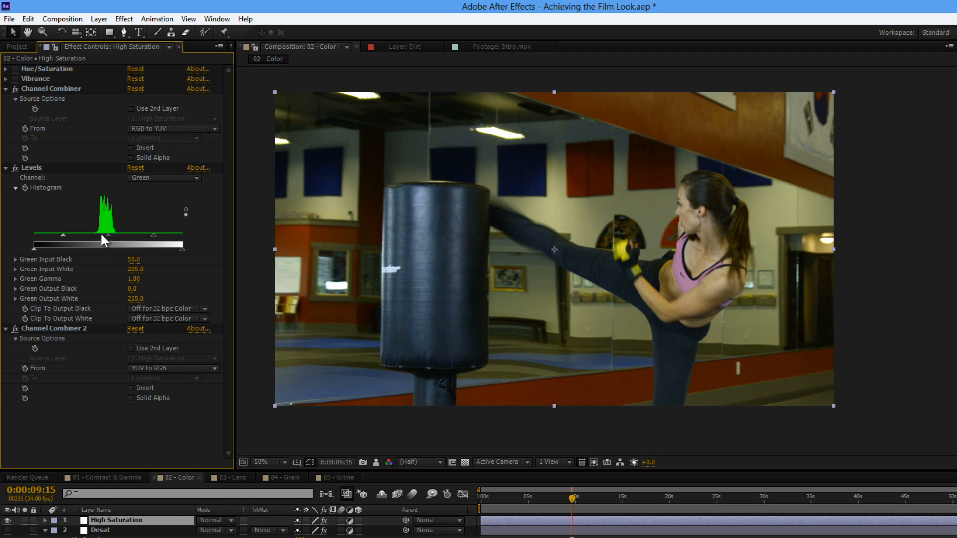
pyautogui.click(165, 178)
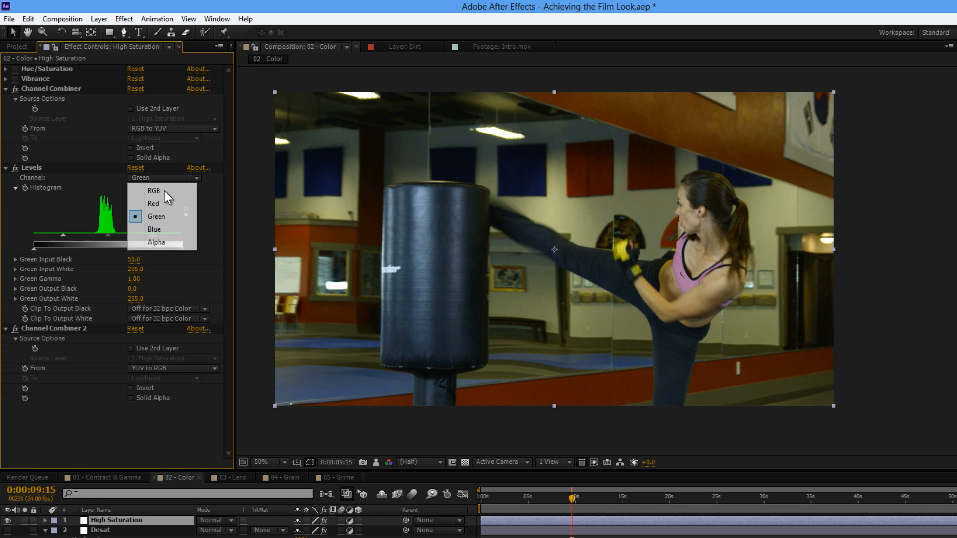
pyautogui.click(162, 230)
pyautogui.click(132, 259)
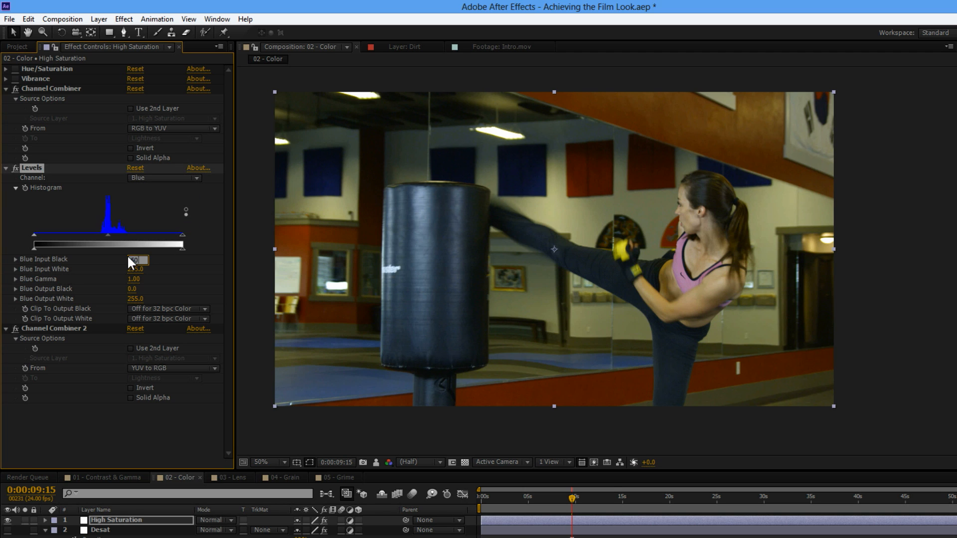
pyautogui.write('50')
pyautogui.press('Tab')
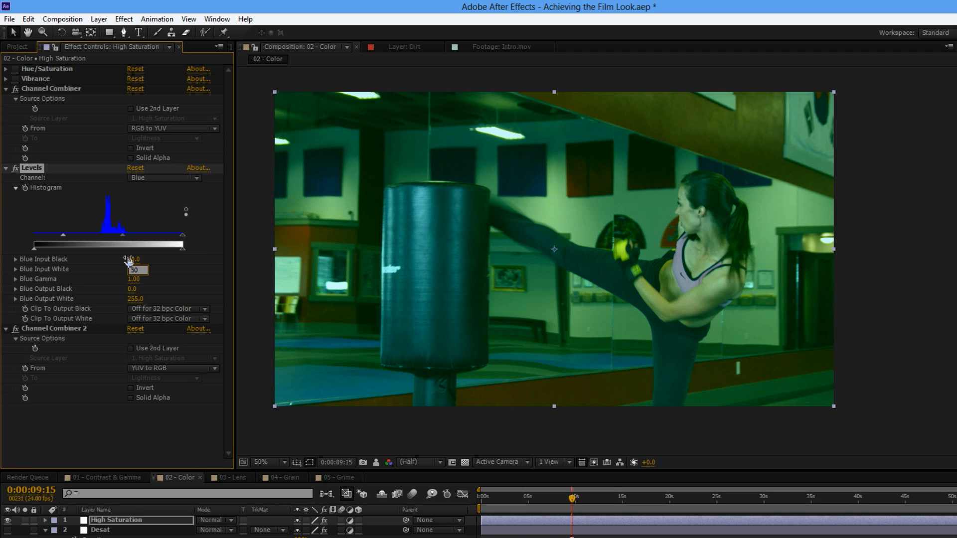
pyautogui.write('205')
pyautogui.press('Return')
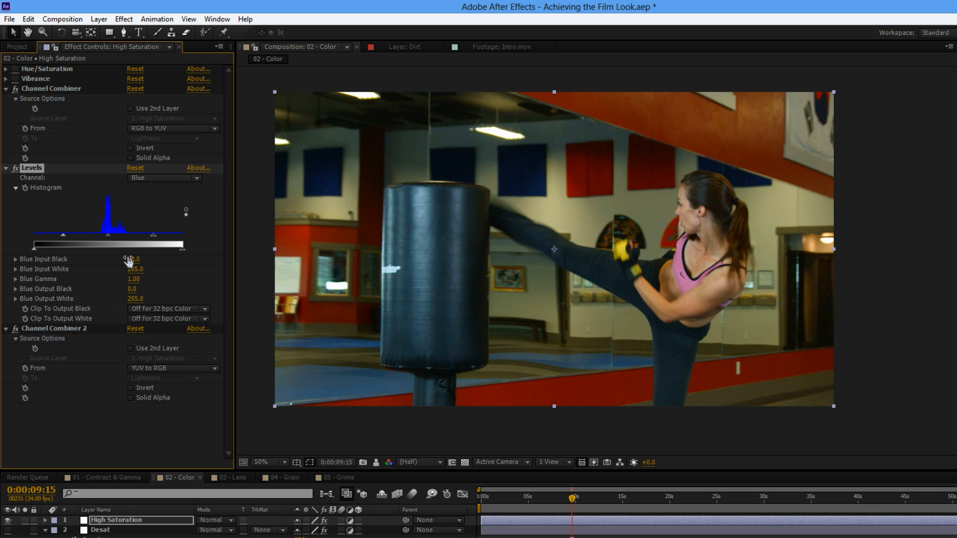
# Check the layer's effect on the frame, then collapse the Levels effect and both Channel Combiner effects
pyautogui.click(8, 521)
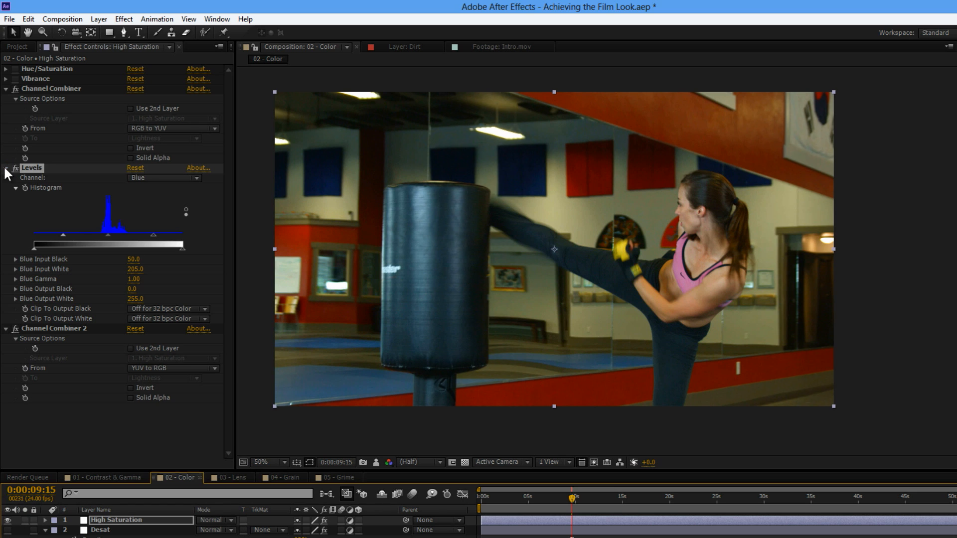
pyautogui.click(5, 167)
pyautogui.click(6, 89)
pyautogui.click(6, 108)
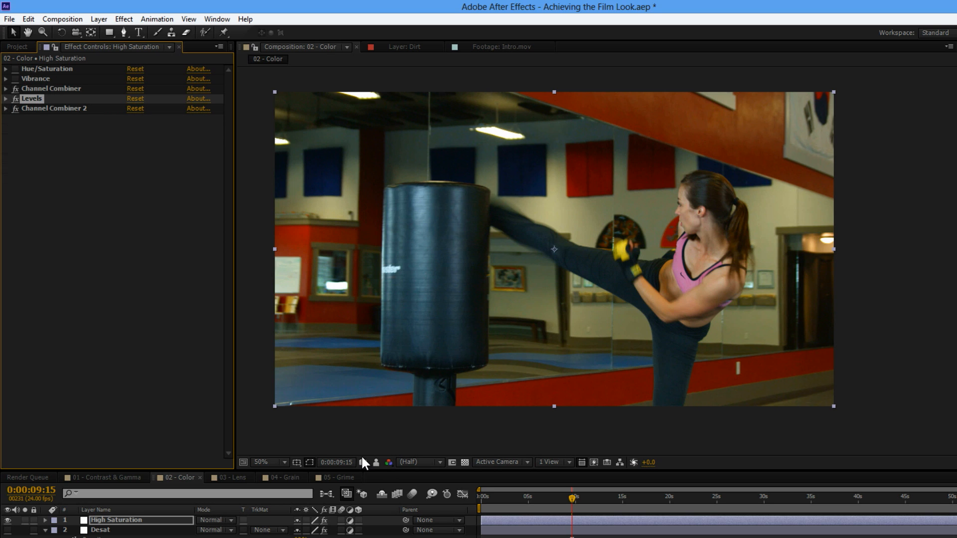
# Compare the Channel Combiner result with the stored snapshot and with the High Saturation layer hidden
pyautogui.click(375, 461)
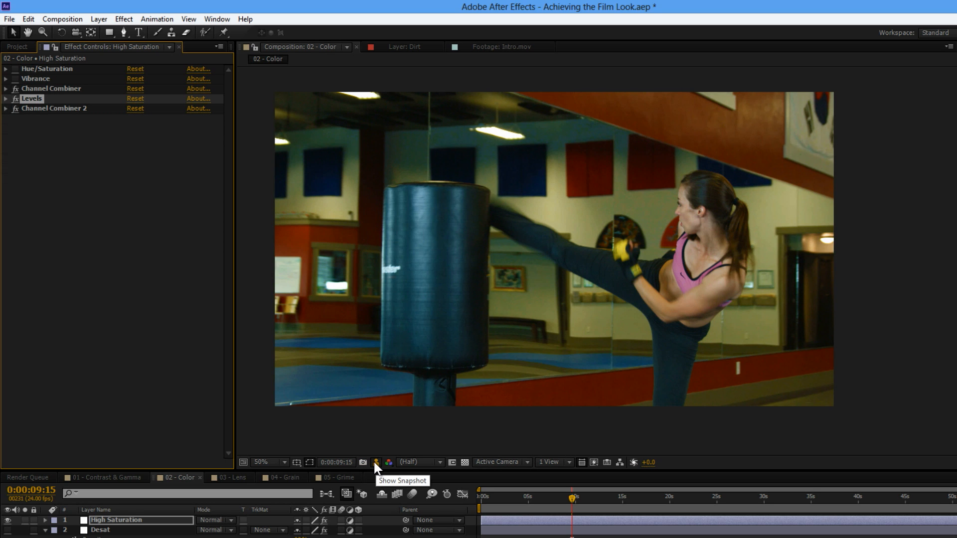
pyautogui.click(373, 461)
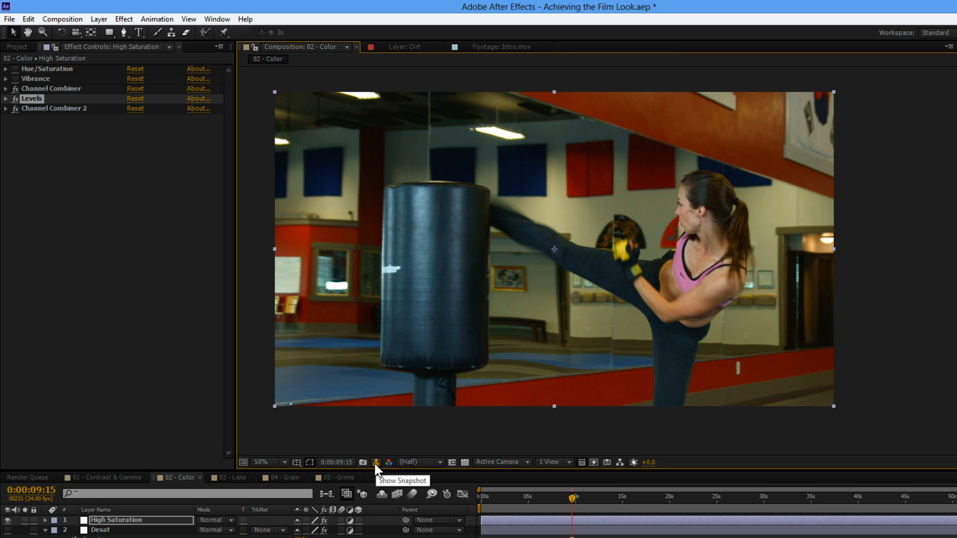
pyautogui.click(377, 463)
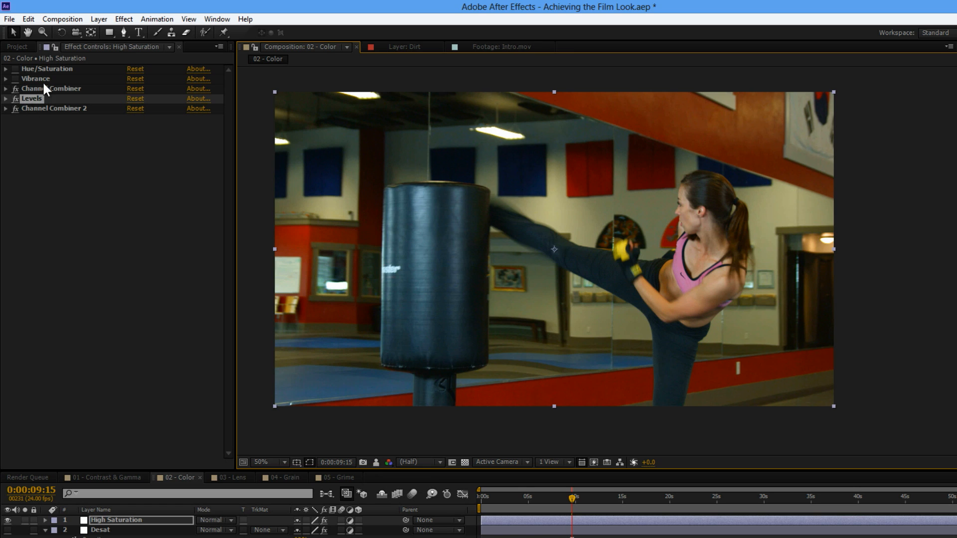
pyautogui.click(374, 461)
pyautogui.click(374, 462)
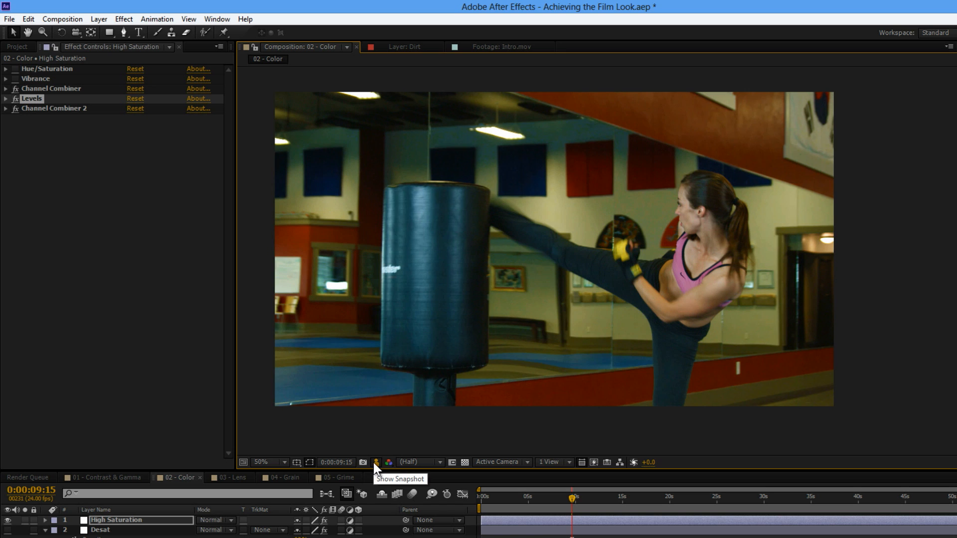
pyautogui.click(376, 461)
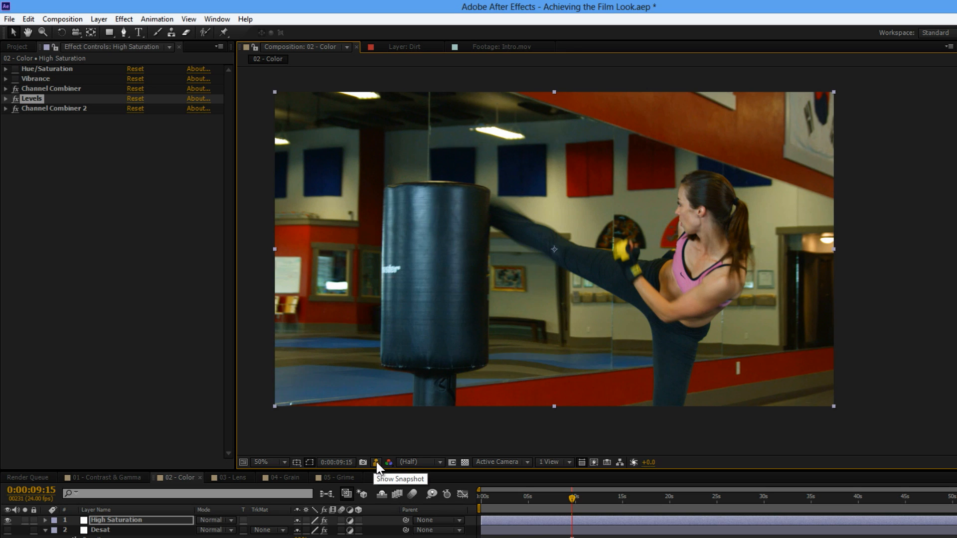
pyautogui.click(375, 462)
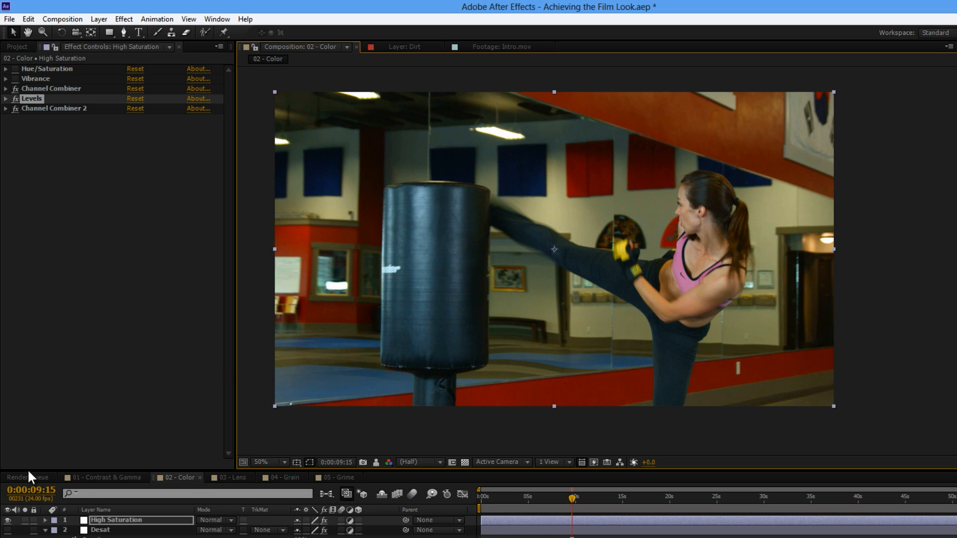
pyautogui.click(8, 520)
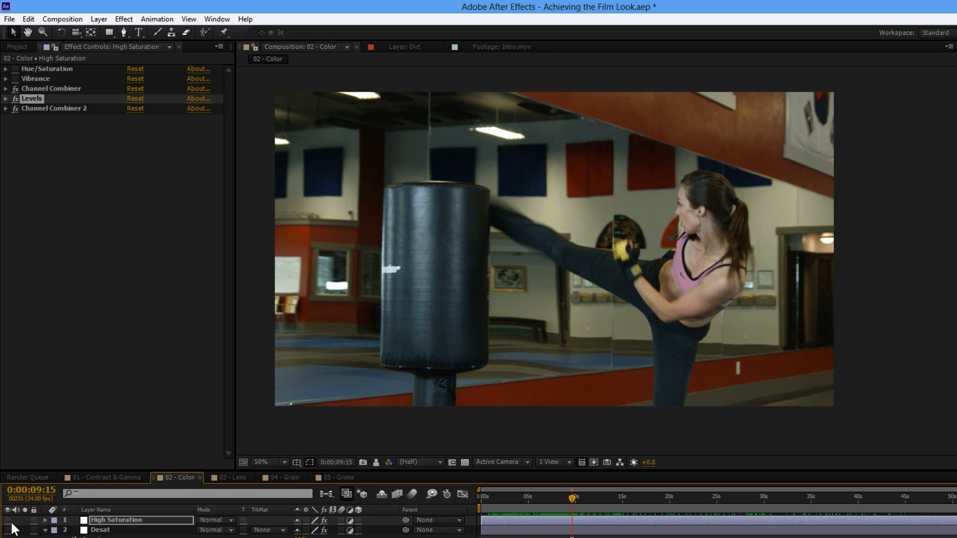
pyautogui.click(8, 520)
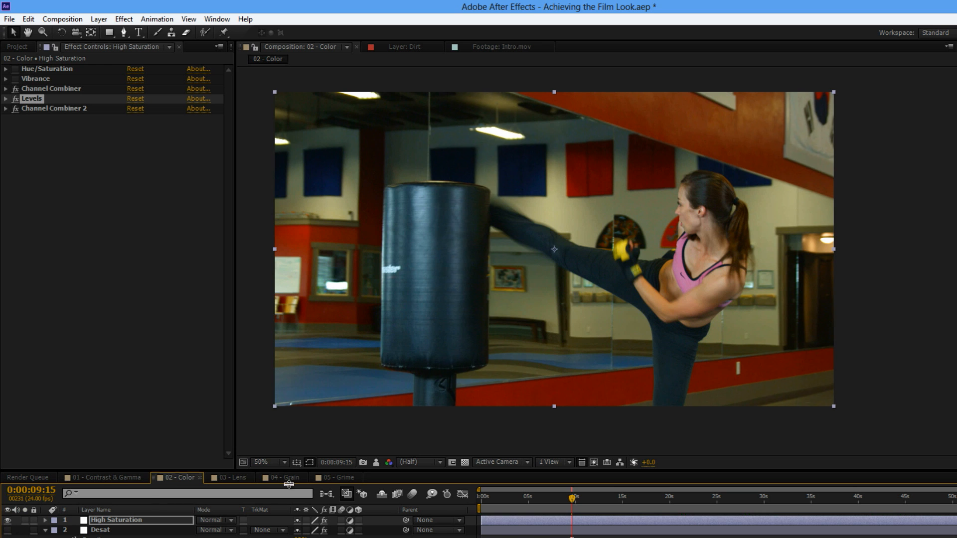
# Review the saturated look on the other clips and compare the runner shot with the High Saturation layer hidden
pyautogui.click(641, 492)
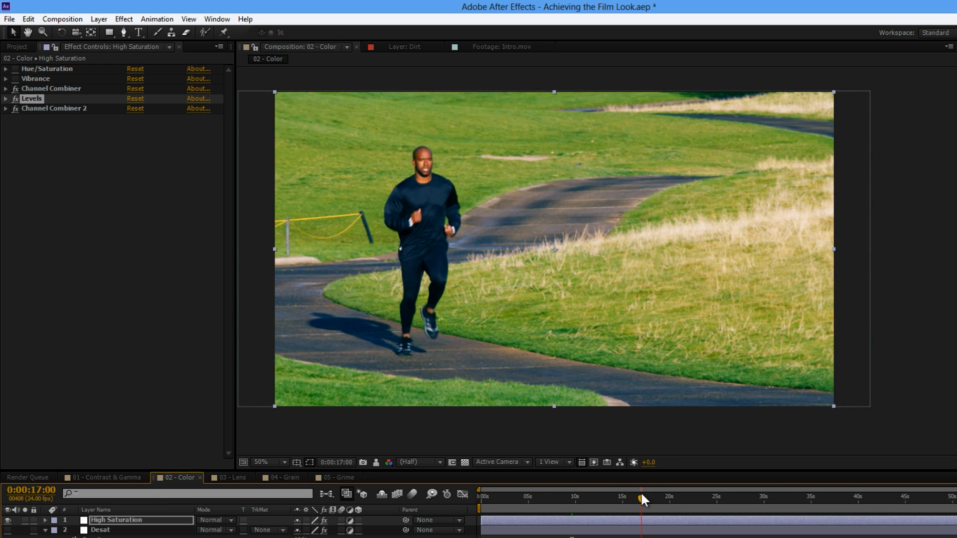
pyautogui.moveTo(641, 492); pyautogui.dragTo(834, 494)
pyautogui.click(740, 496)
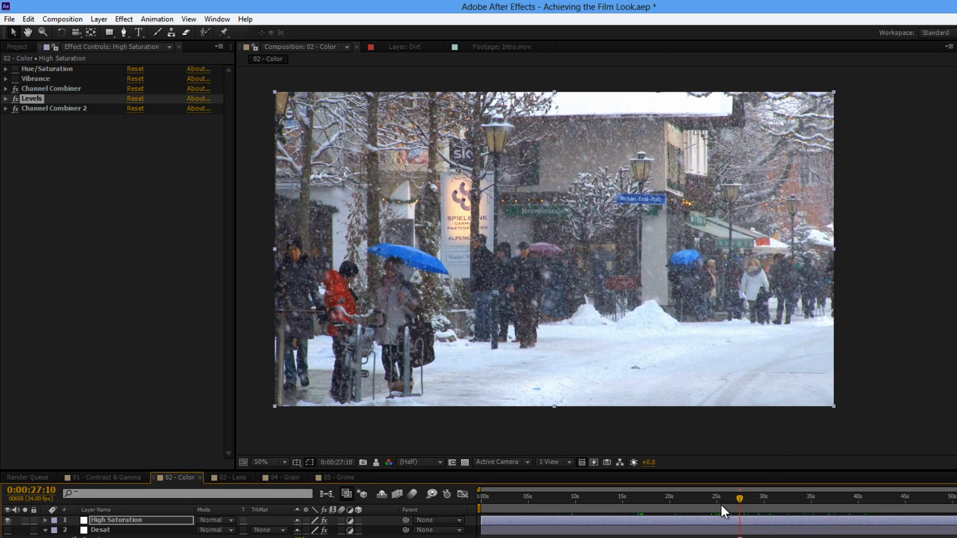
pyautogui.moveTo(759, 492); pyautogui.dragTo(659, 498)
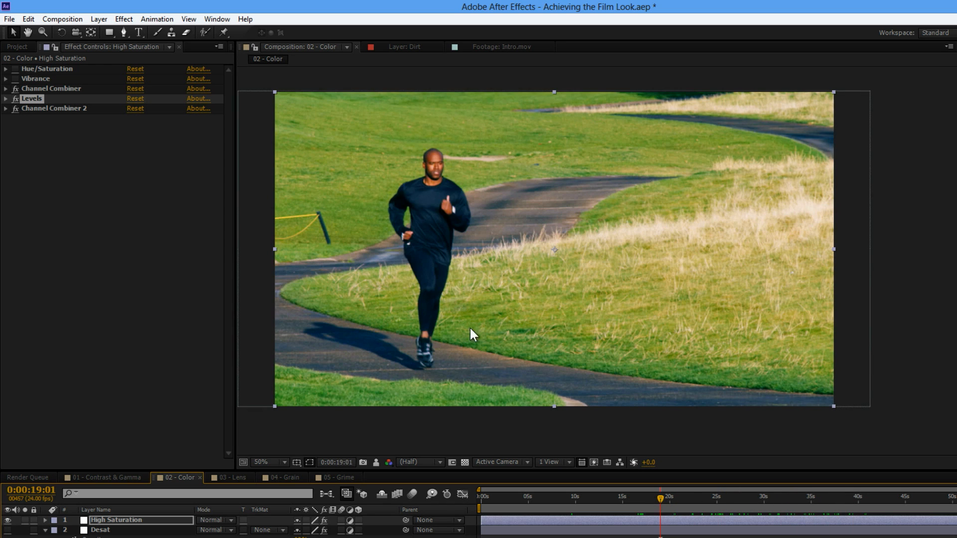
pyautogui.click(7, 520)
pyautogui.moveTo(623, 498); pyautogui.dragTo(624, 498)
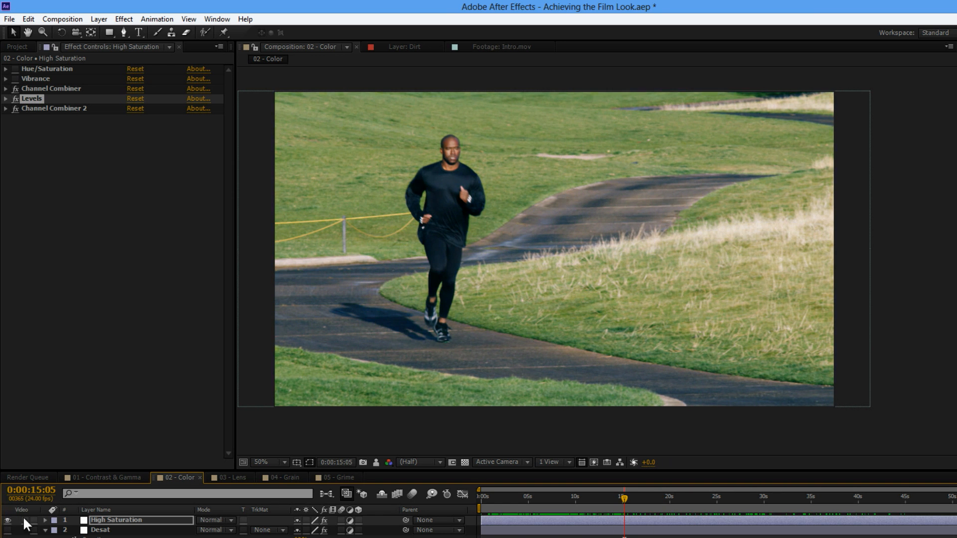
# Compare the kickboxing shot with the High Saturation layer hidden and shown
pyautogui.moveTo(553, 498); pyautogui.dragTo(560, 500)
pyautogui.click(8, 520)
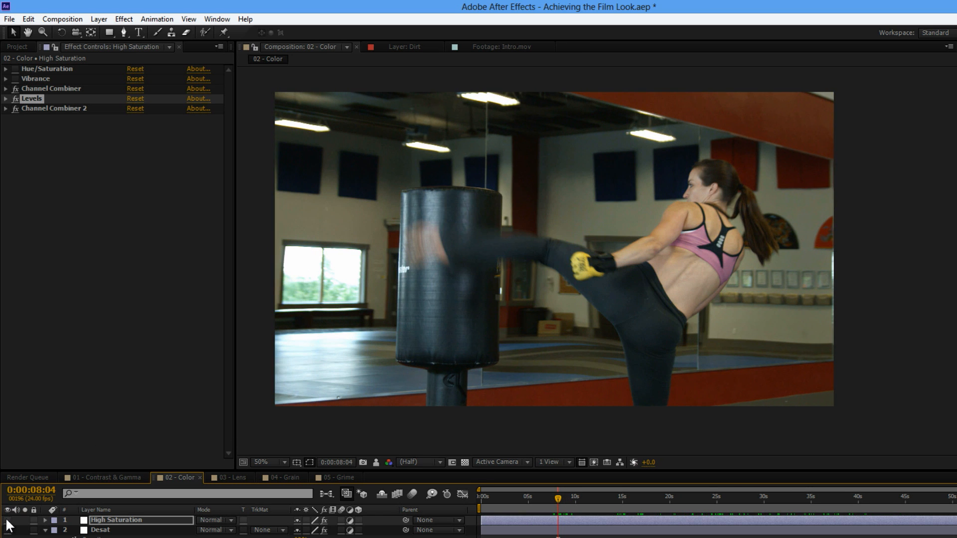
pyautogui.click(8, 520)
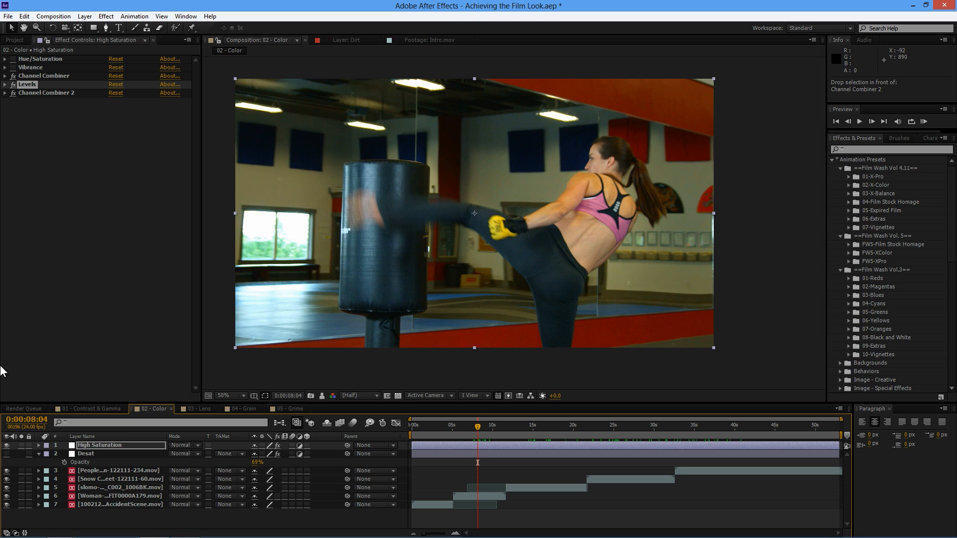
# On the accident scene clip, hide the High Saturation layer, make the Desat layer visible and select it
pyautogui.click(443, 426)
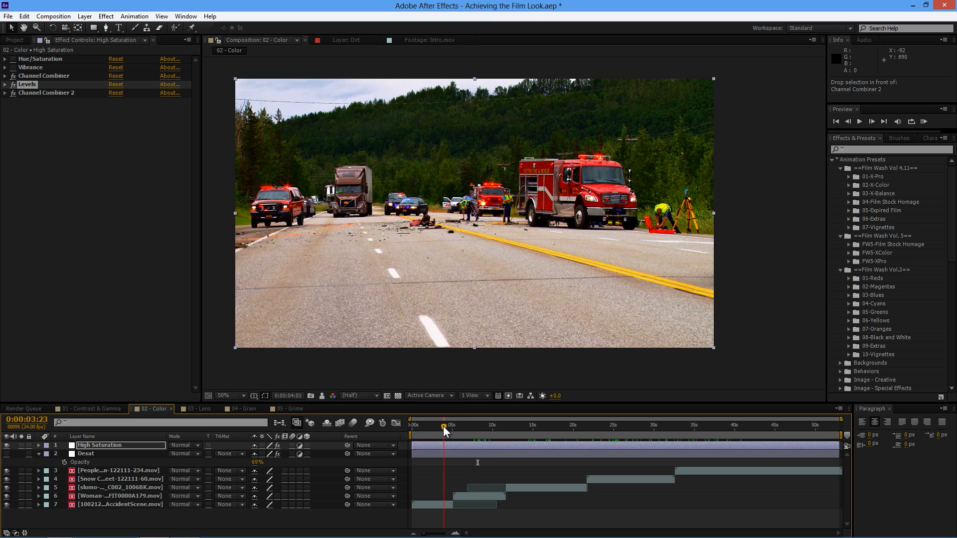
pyautogui.click(6, 447)
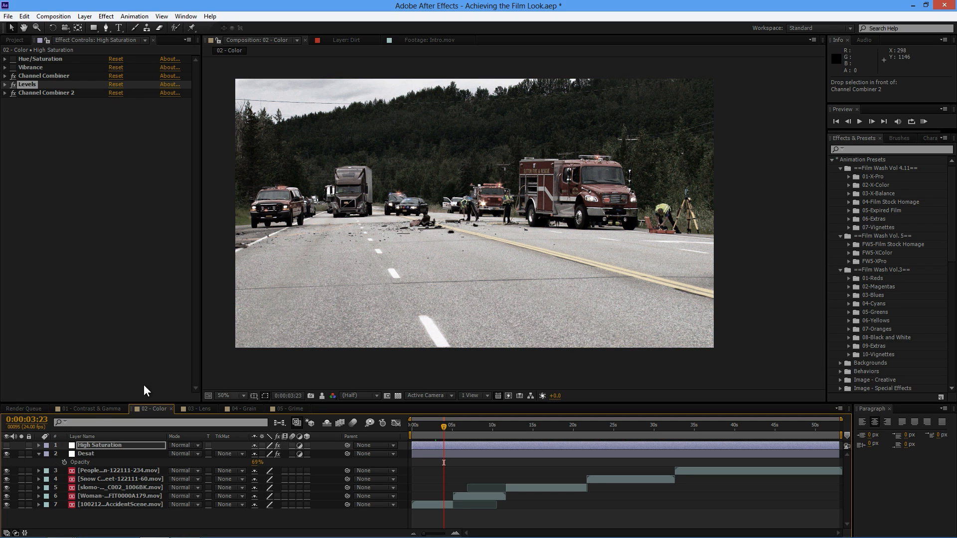
pyautogui.click(105, 454)
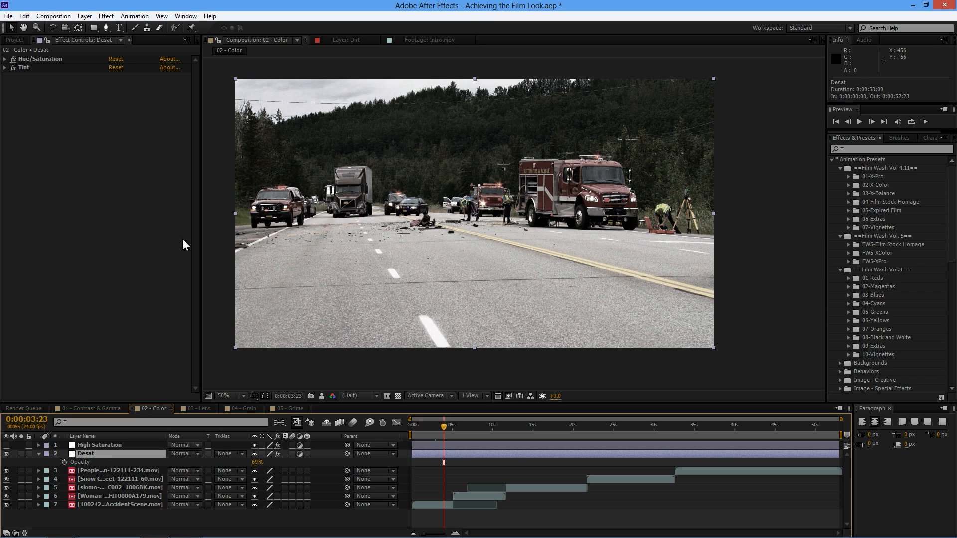
# Create a 1920 x 1080 solid above the Desat layer in deep green, hue 130, saturation 100% and brightness 50%
pyautogui.click(107, 16)
pyautogui.moveTo(120, 114)
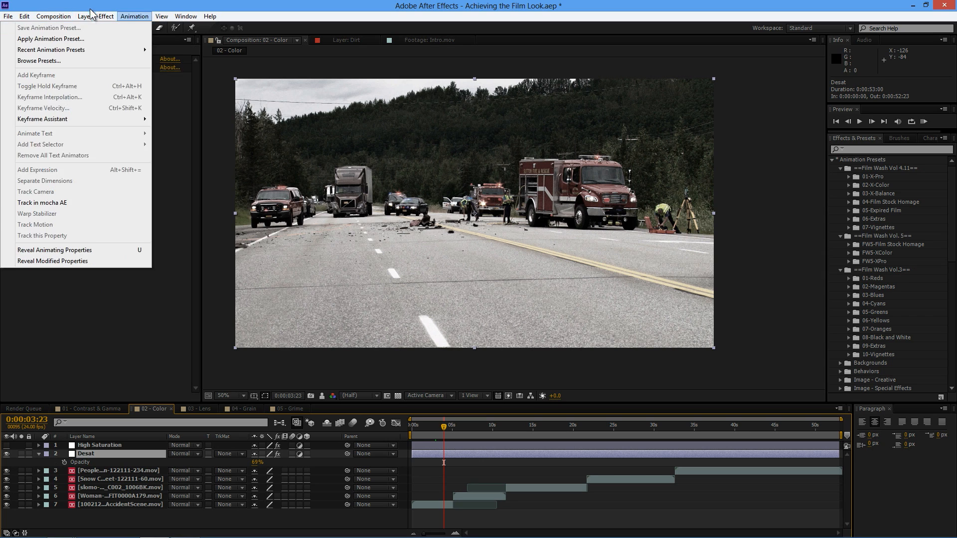
pyautogui.moveTo(88, 16)
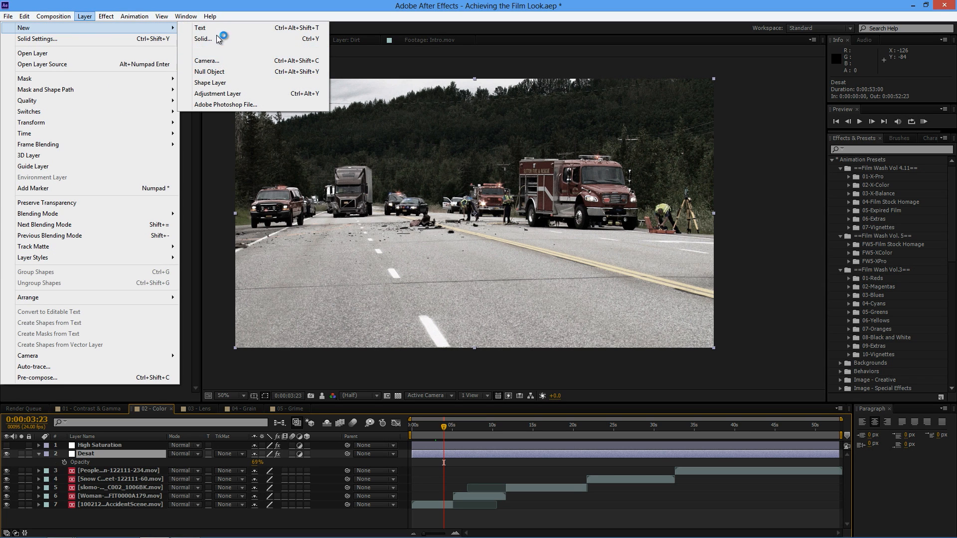
pyautogui.click(216, 40)
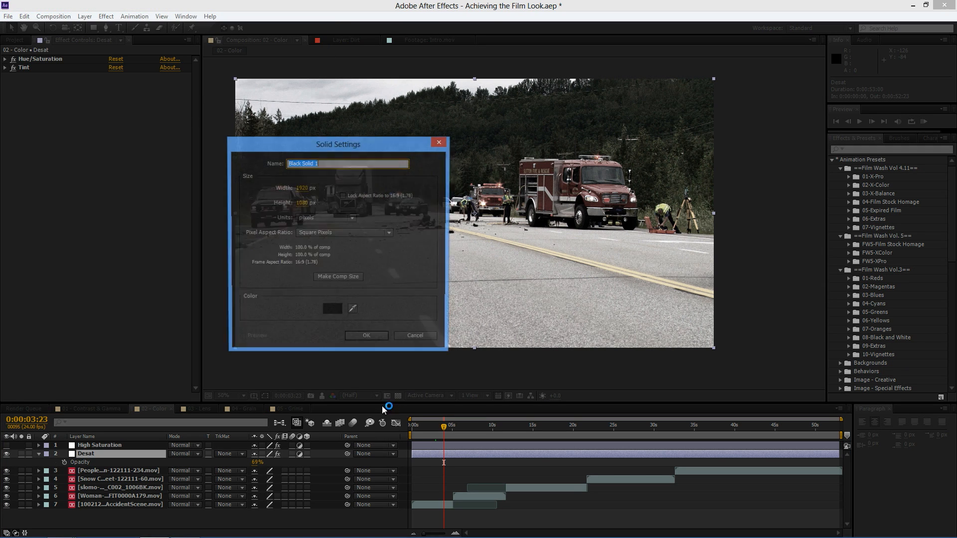
pyautogui.click(331, 310)
pyautogui.moveTo(344, 336); pyautogui.dragTo(377, 360)
pyautogui.click(406, 341)
pyautogui.write('50')
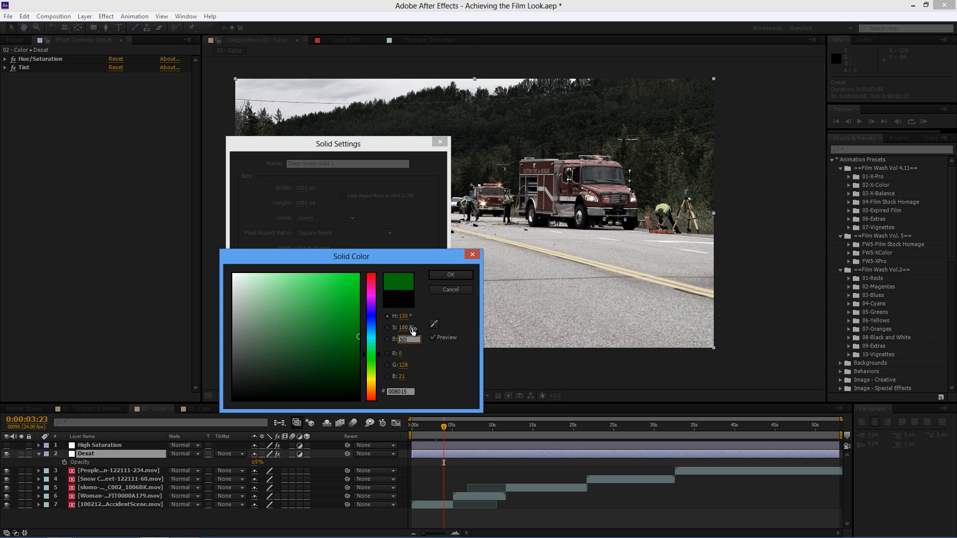
pyautogui.click(450, 274)
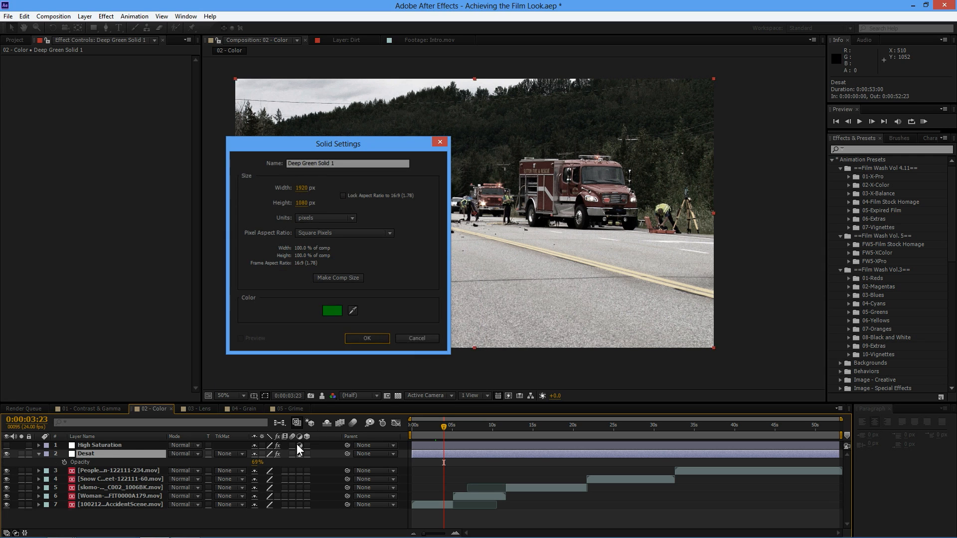
pyautogui.press('Return')
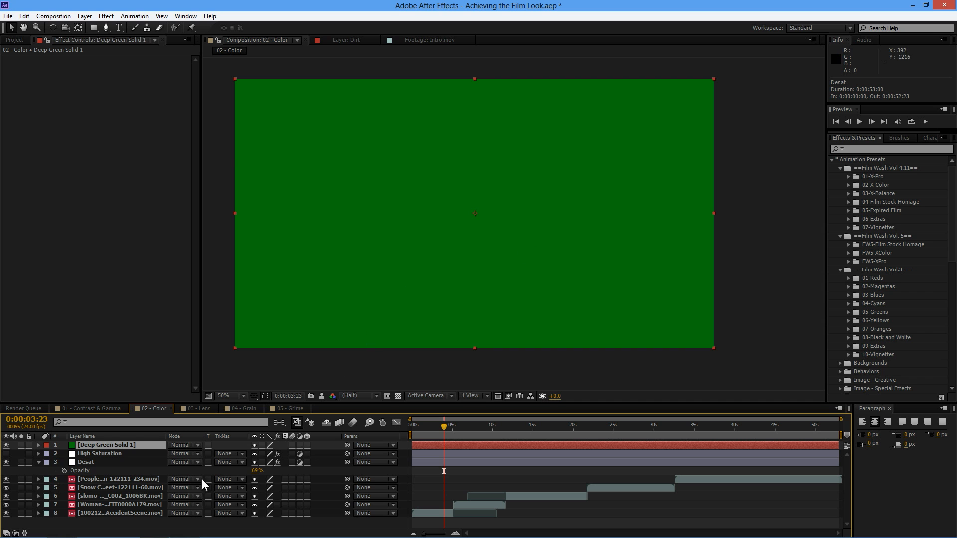
# Set the green solid's blending mode to Color and its opacity to 9%
pyautogui.click(197, 444)
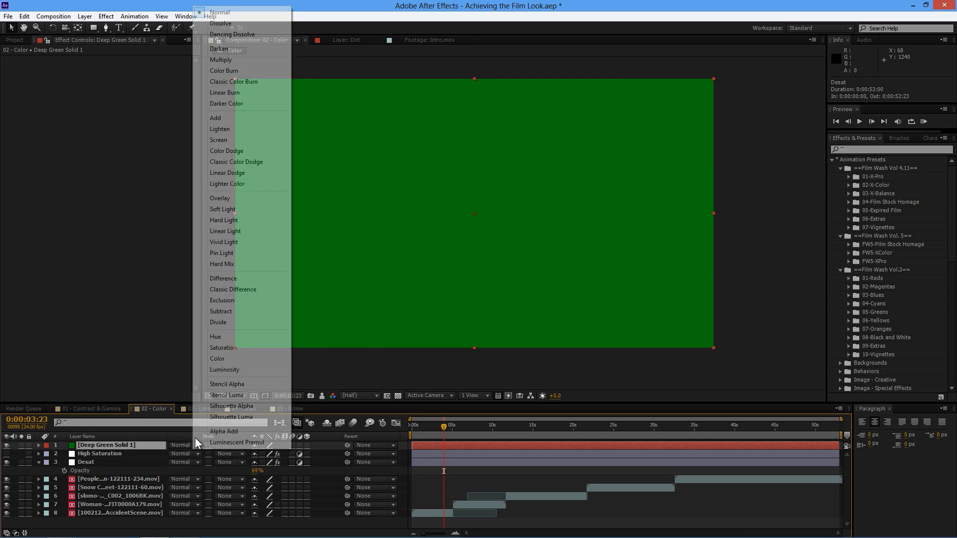
pyautogui.click(241, 359)
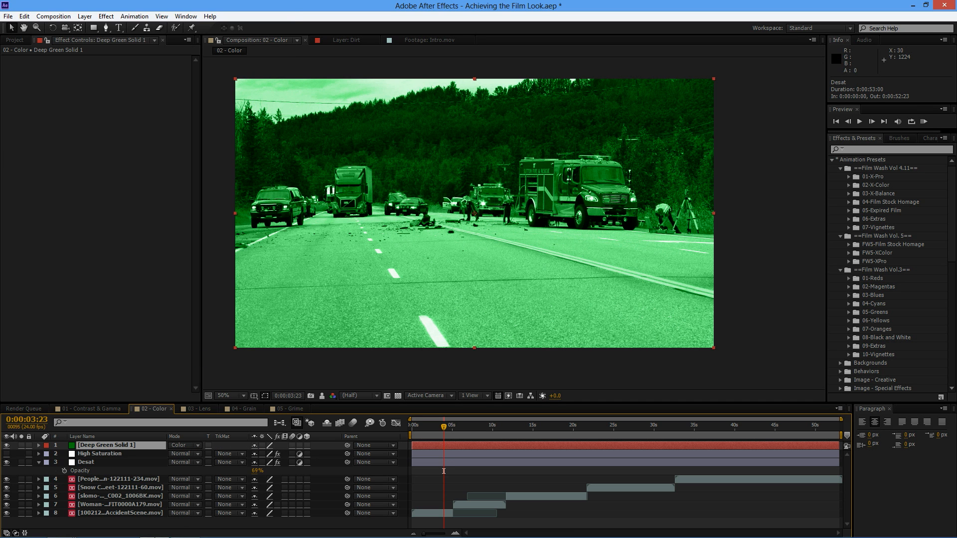
pyautogui.press('t')
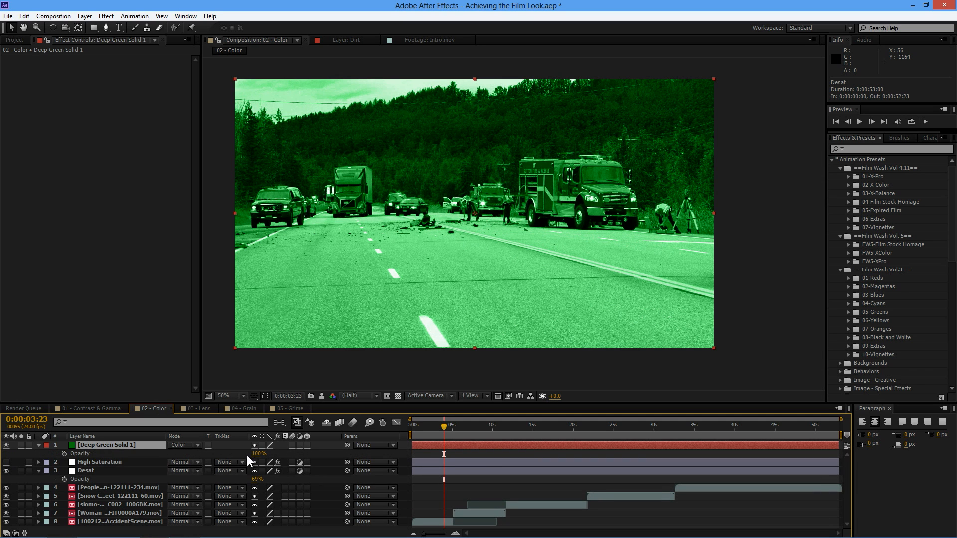
pyautogui.moveTo(257, 455); pyautogui.dragTo(197, 454)
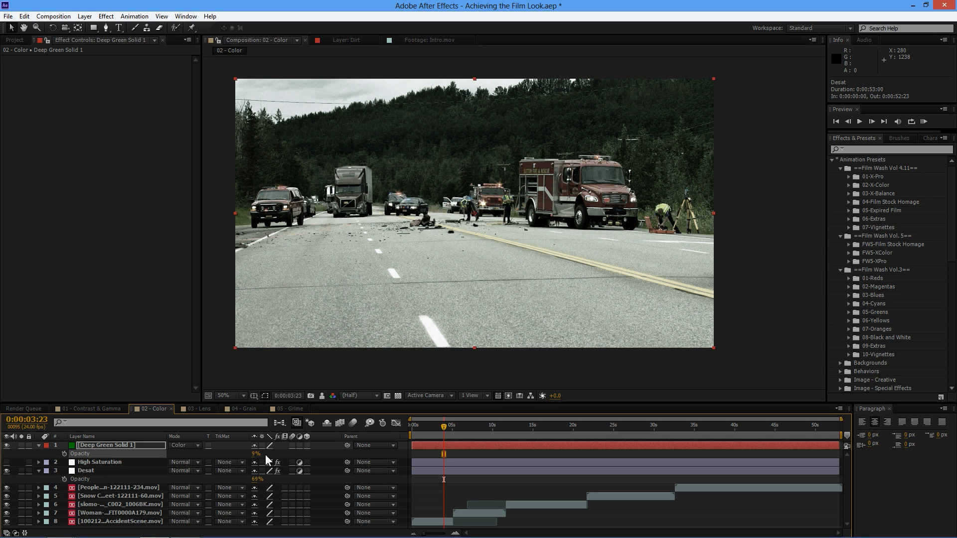
# Check the green tint by toggling the solid's visibility on the accident clip, then view it on the snow street clip
pyautogui.moveTo(444, 427)
pyautogui.mouseDown()
pyautogui.moveTo(425, 427)
pyautogui.moveTo(435, 424)
pyautogui.mouseUp()
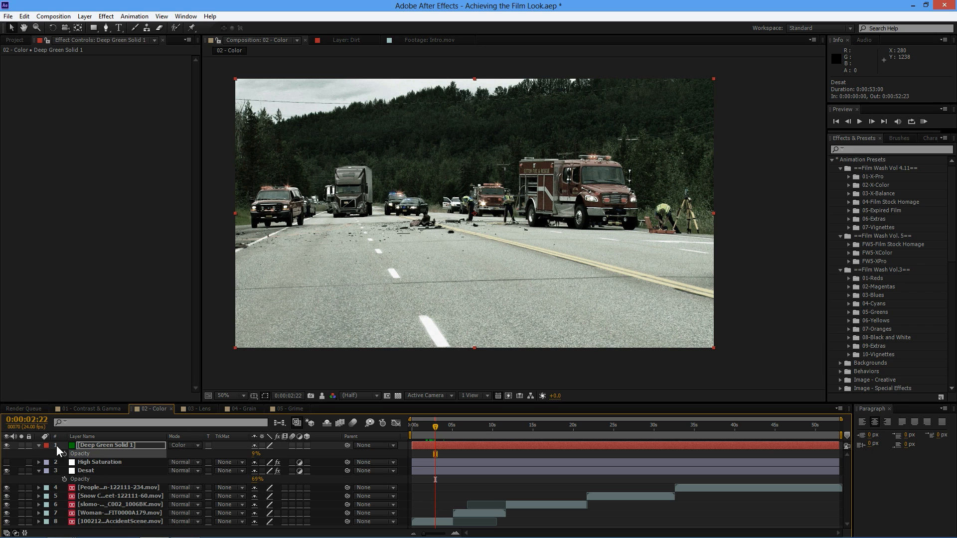
pyautogui.click(7, 445)
pyautogui.moveTo(447, 427); pyautogui.dragTo(642, 430)
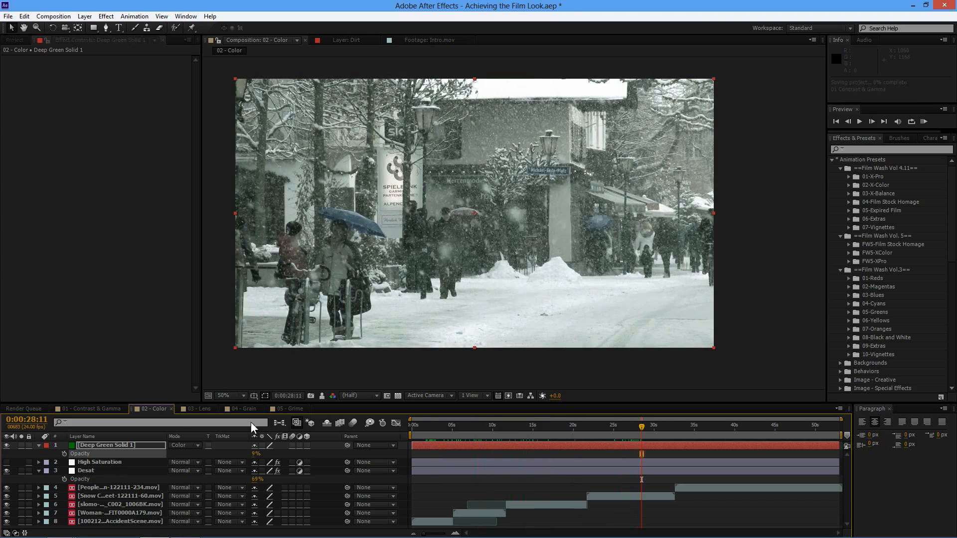
# Change the tint solid's color to deep orange, hex 803C00, while previewing it on the snow street clip
pyautogui.click(85, 16)
pyautogui.click(97, 37)
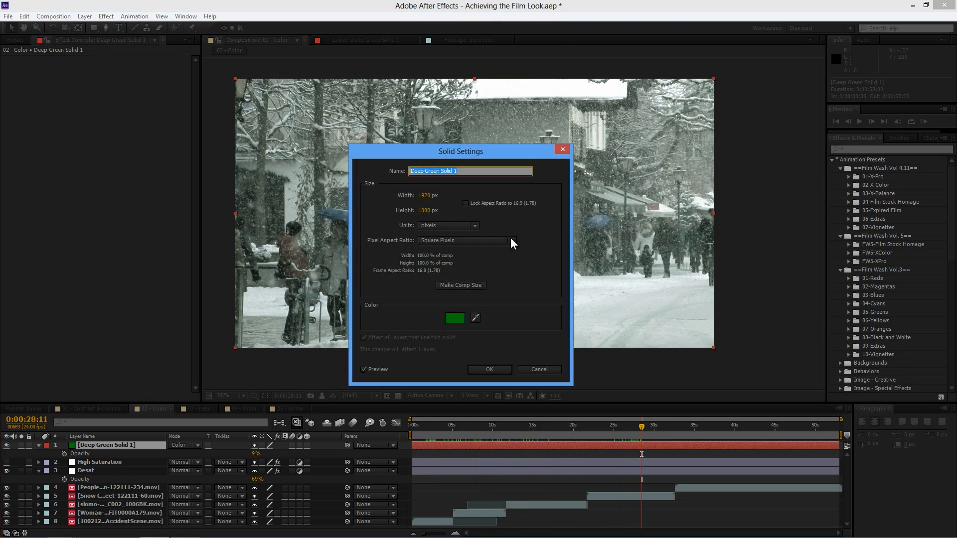
pyautogui.moveTo(461, 153); pyautogui.dragTo(123, 104)
pyautogui.click(126, 272)
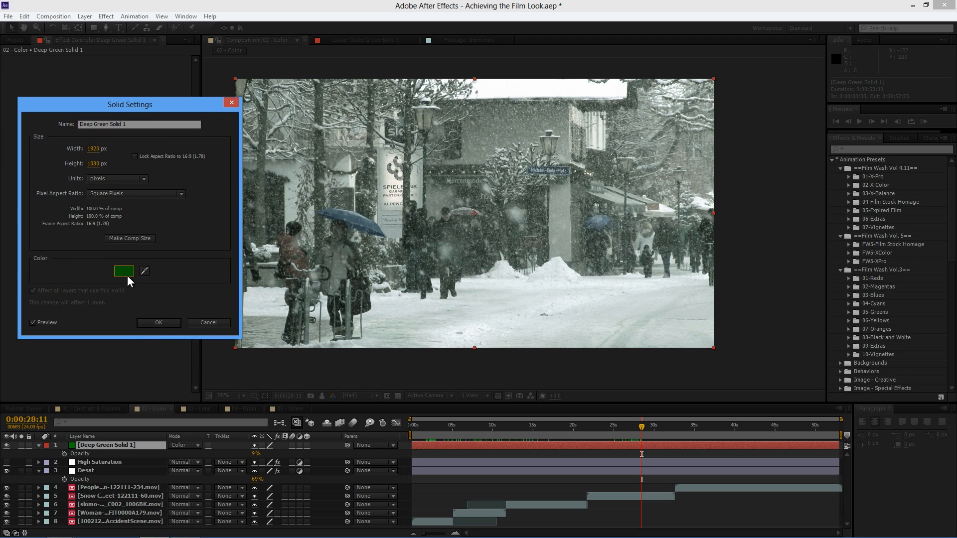
pyautogui.moveTo(359, 258); pyautogui.dragTo(787, 257)
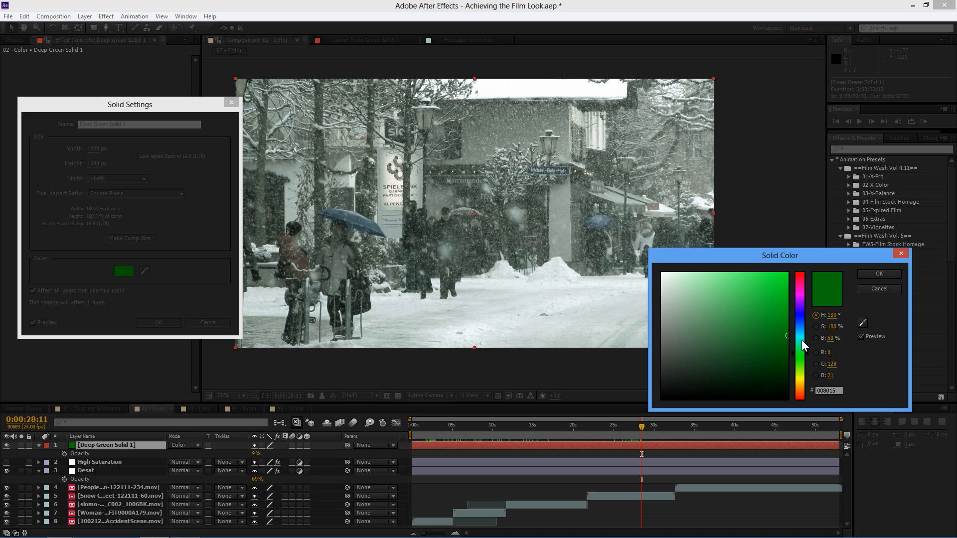
pyautogui.moveTo(806, 351); pyautogui.dragTo(790, 389)
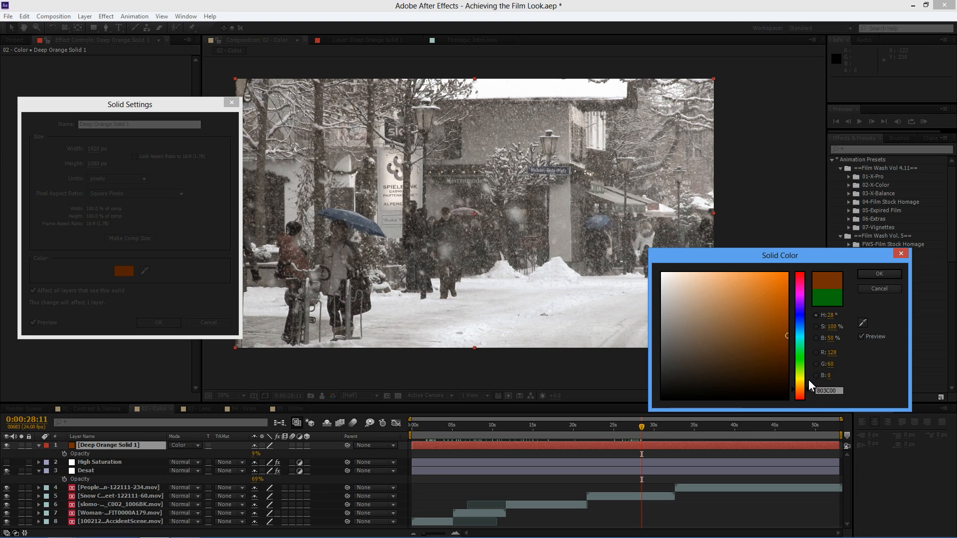
pyautogui.click(878, 273)
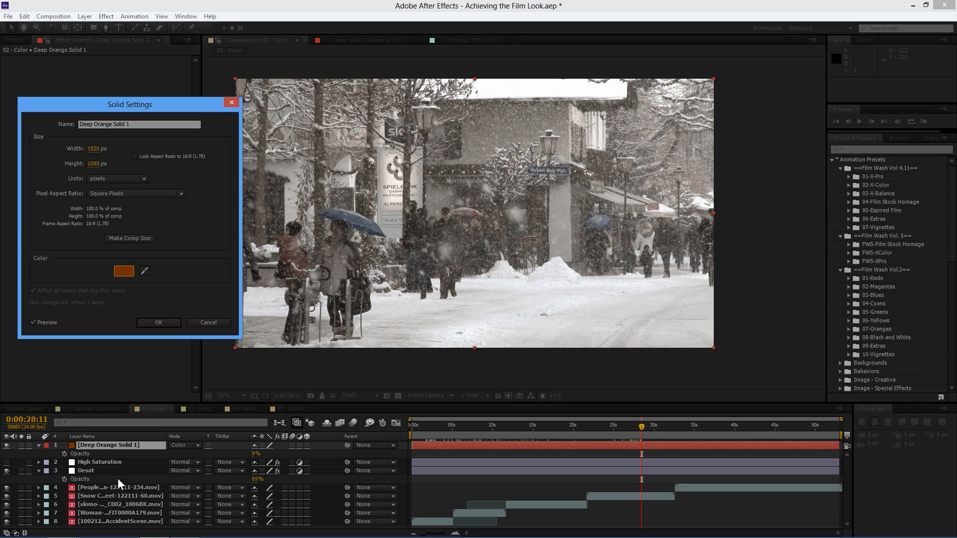
pyautogui.click(169, 323)
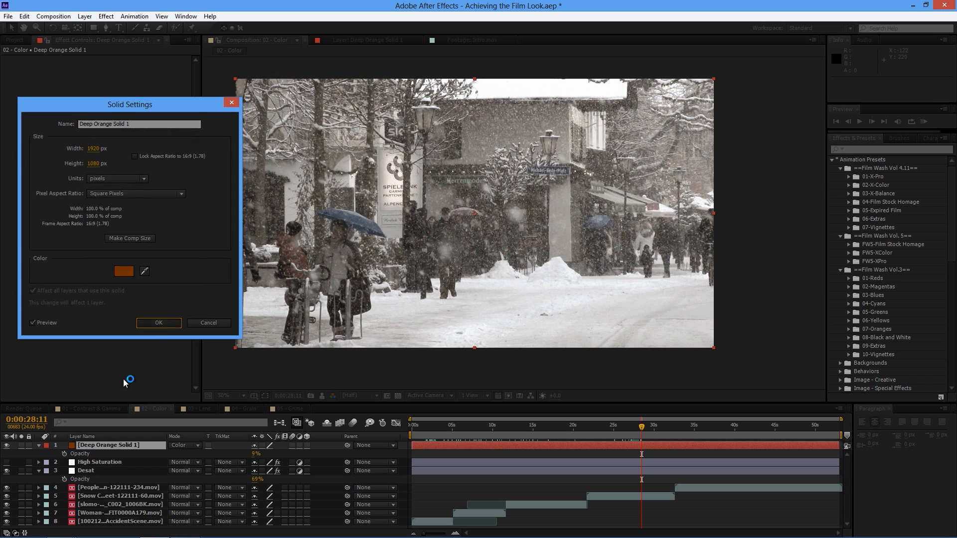
# Take a snapshot of the snow street clip without the orange solid and Desat layers, then compare it with both layers shown
pyautogui.click(7, 461)
pyautogui.moveTo(7, 445); pyautogui.dragTo(7, 470)
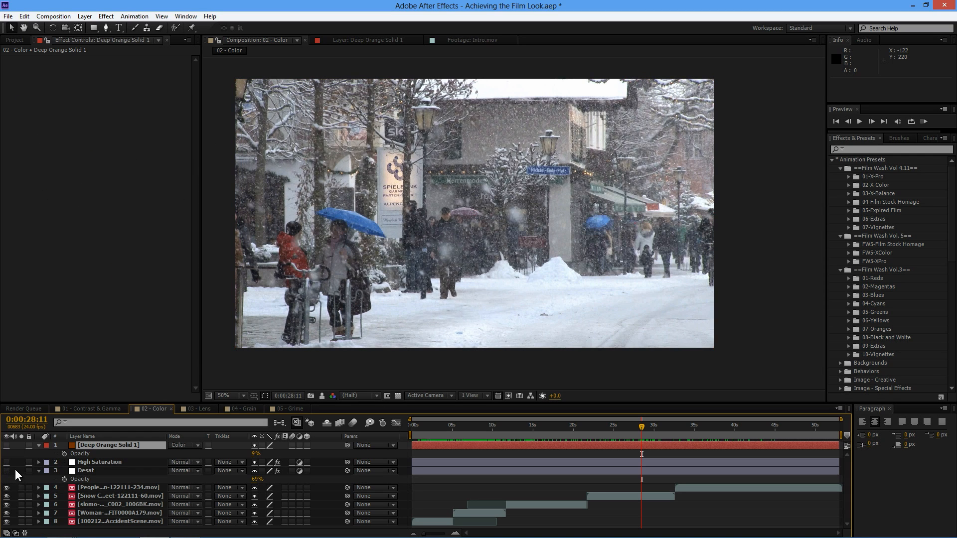
pyautogui.click(308, 400)
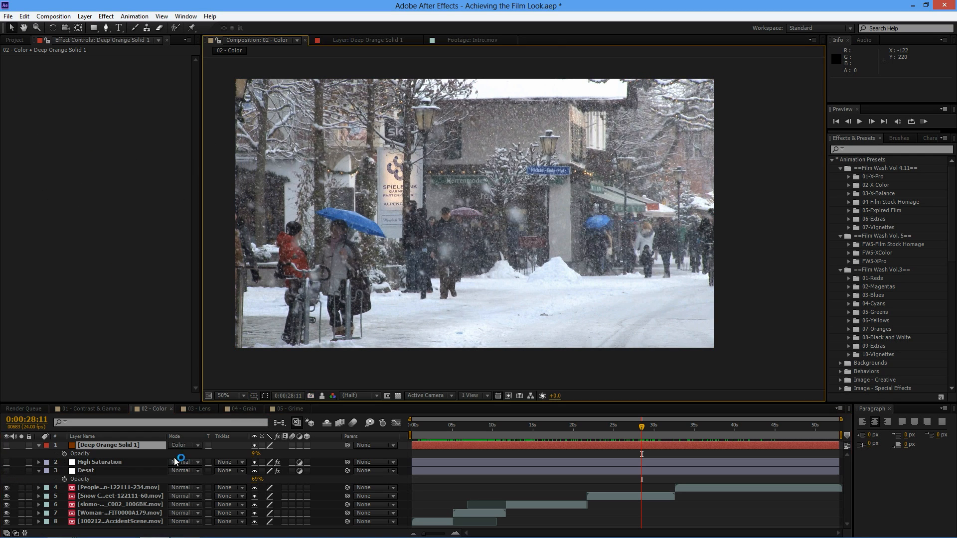
pyautogui.click(7, 470)
pyautogui.click(6, 445)
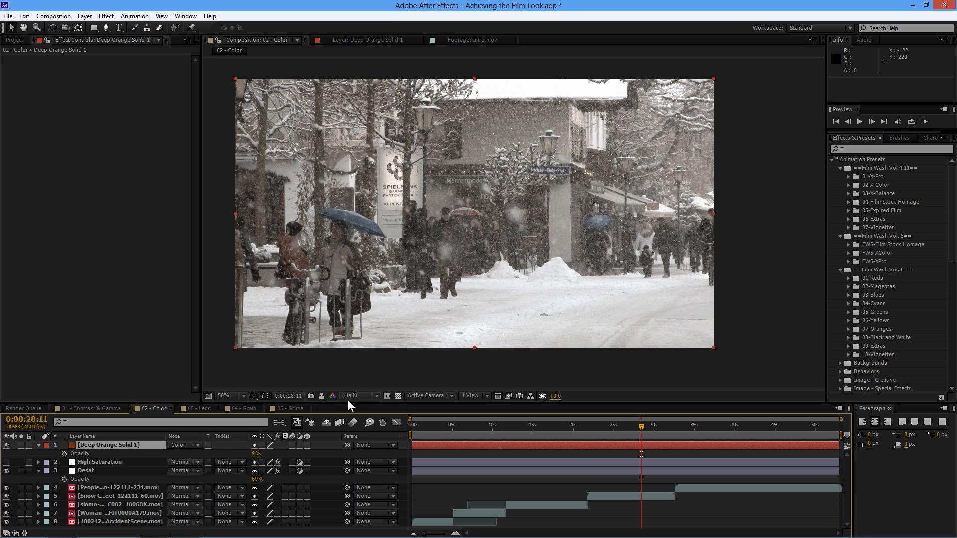
pyautogui.click(322, 396)
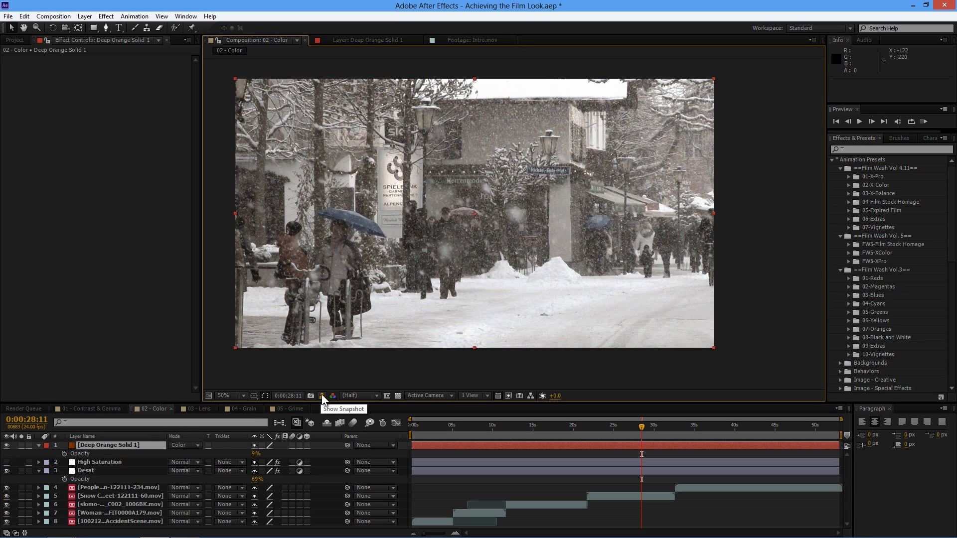
pyautogui.click(321, 396)
pyautogui.click(322, 396)
# Compare the accident clip's orange-tinted desaturated look with a snapshot taken while the solid and Desat layers are hidden
pyautogui.click(440, 426)
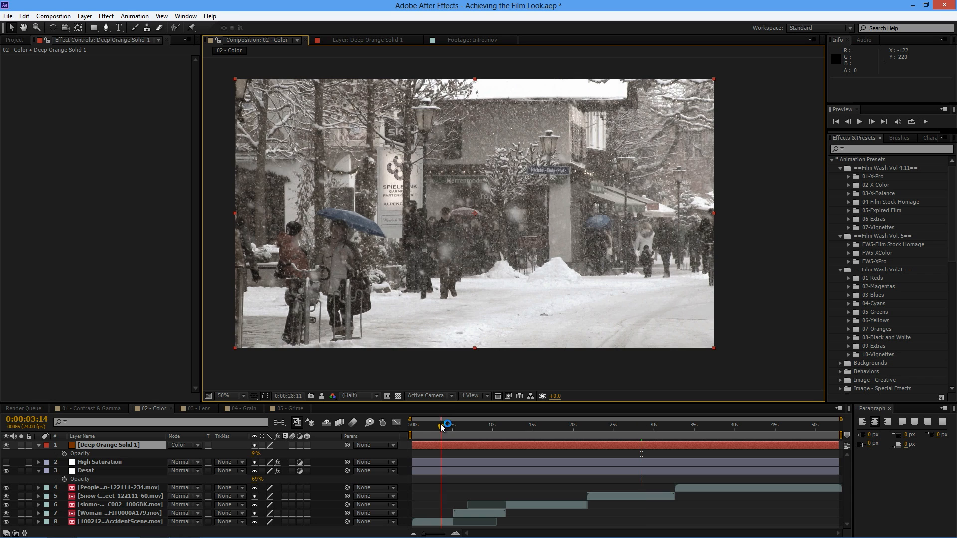
pyautogui.click(7, 445)
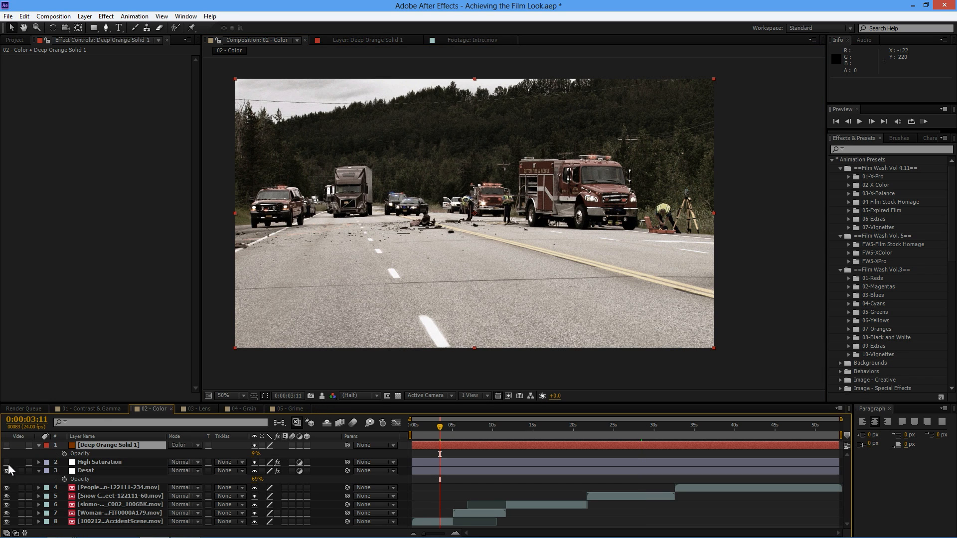
pyautogui.click(7, 471)
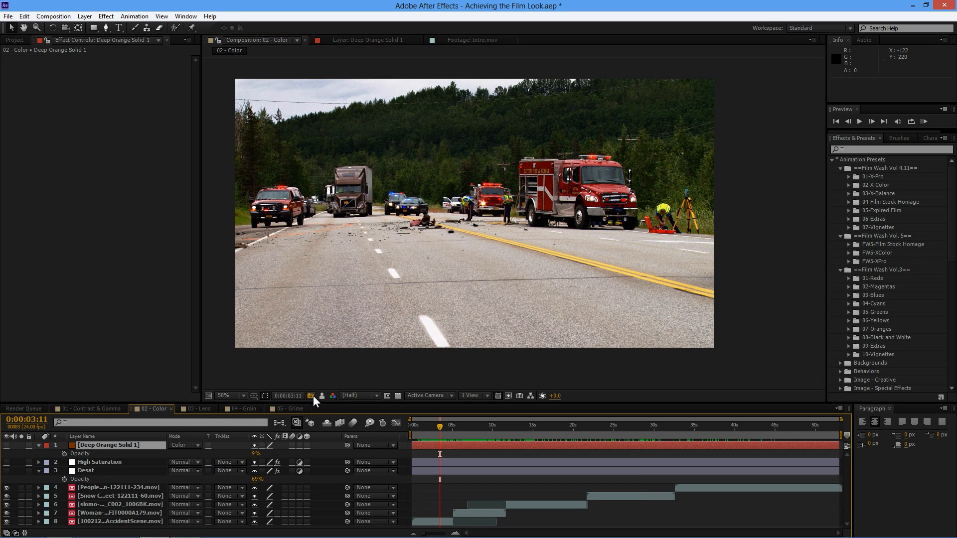
pyautogui.click(7, 470)
pyautogui.click(6, 445)
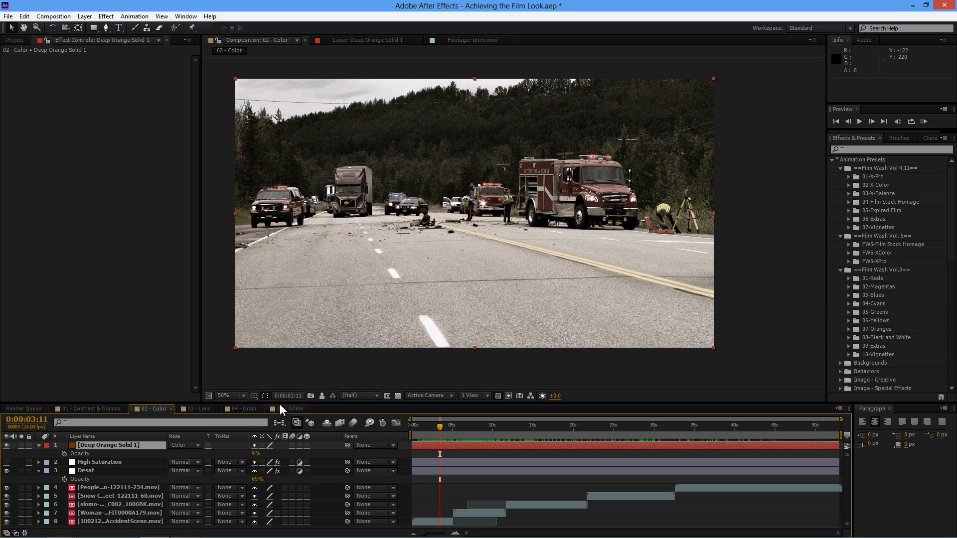
pyautogui.click(322, 395)
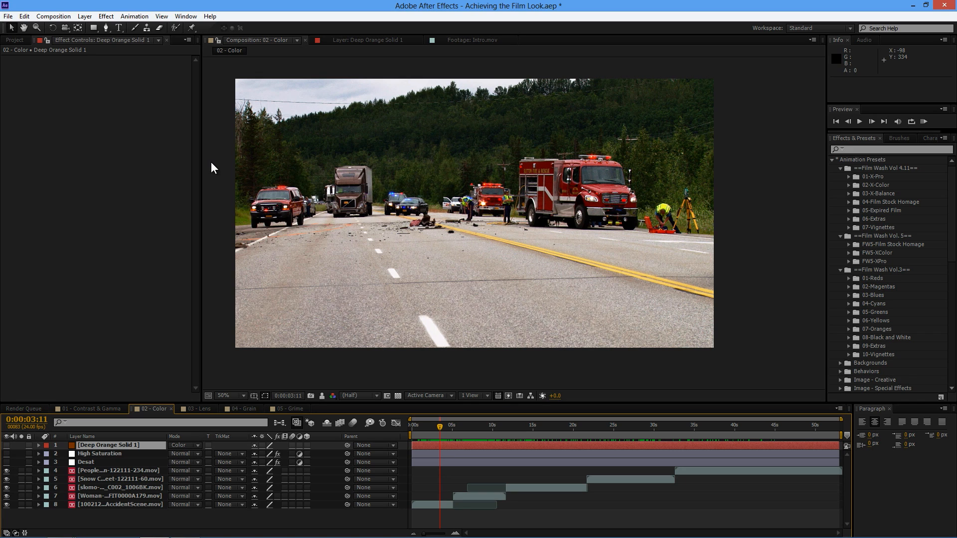
# Add a new adjustment layer above the orange solid
pyautogui.click(87, 16)
pyautogui.moveTo(108, 29)
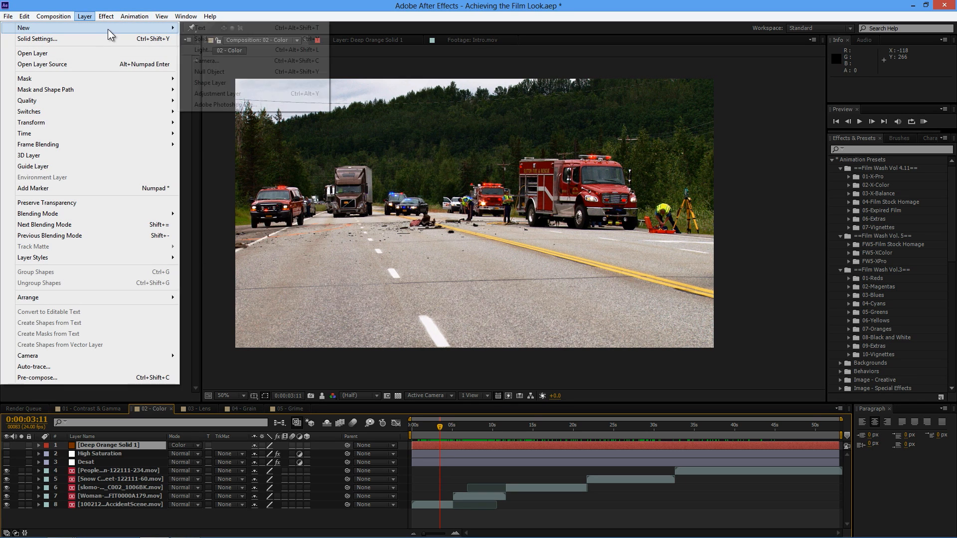
pyautogui.click(241, 94)
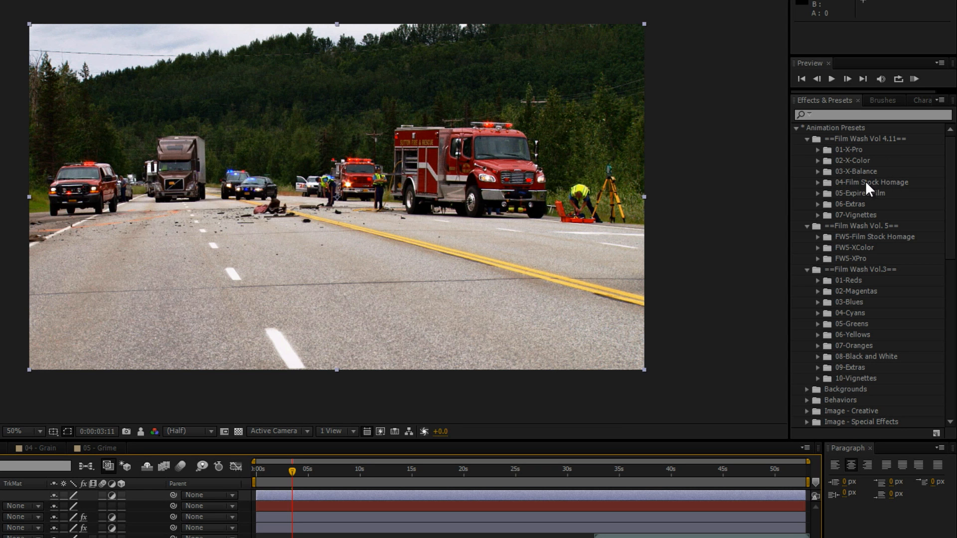
# Apply the Kodak Gold 200 preset from the Film Wash Vol 4.11 Film Stock Homage set to the new adjustment layer
pyautogui.click(818, 182)
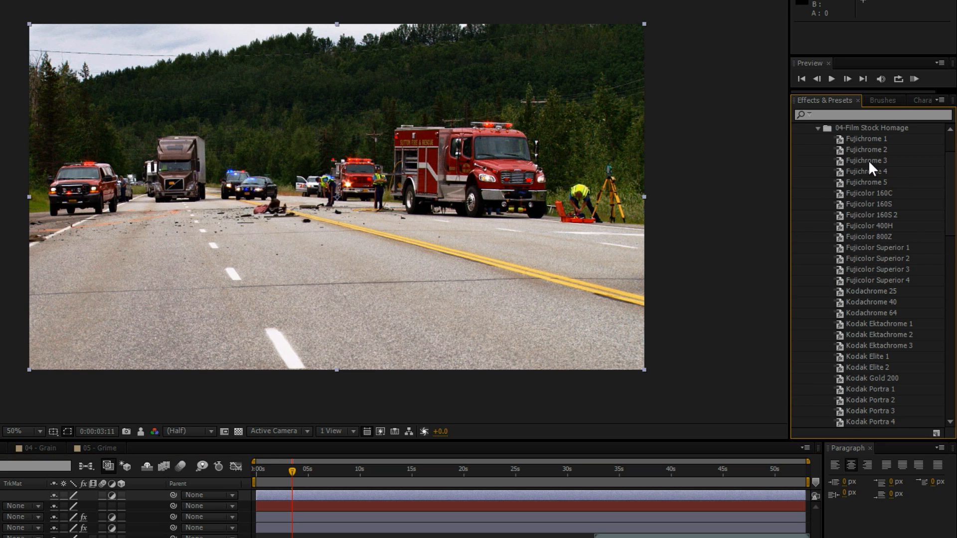
pyautogui.moveTo(951, 208); pyautogui.dragTo(933, 218)
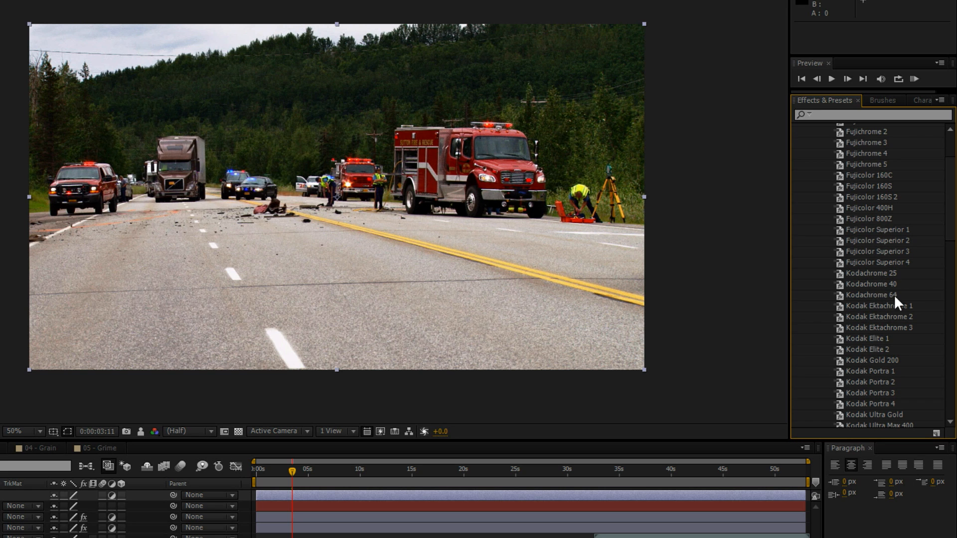
pyautogui.moveTo(950, 235); pyautogui.dragTo(948, 252)
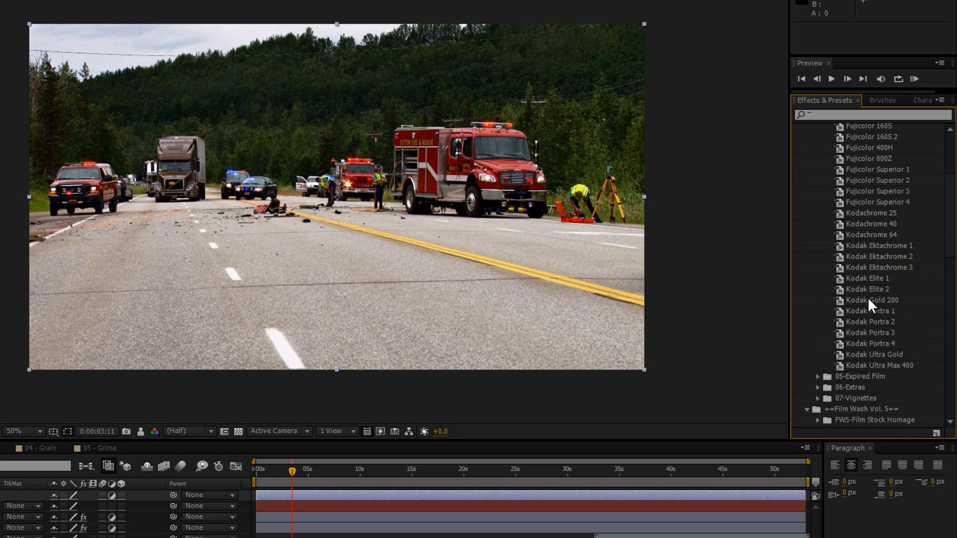
pyautogui.doubleClick(866, 298)
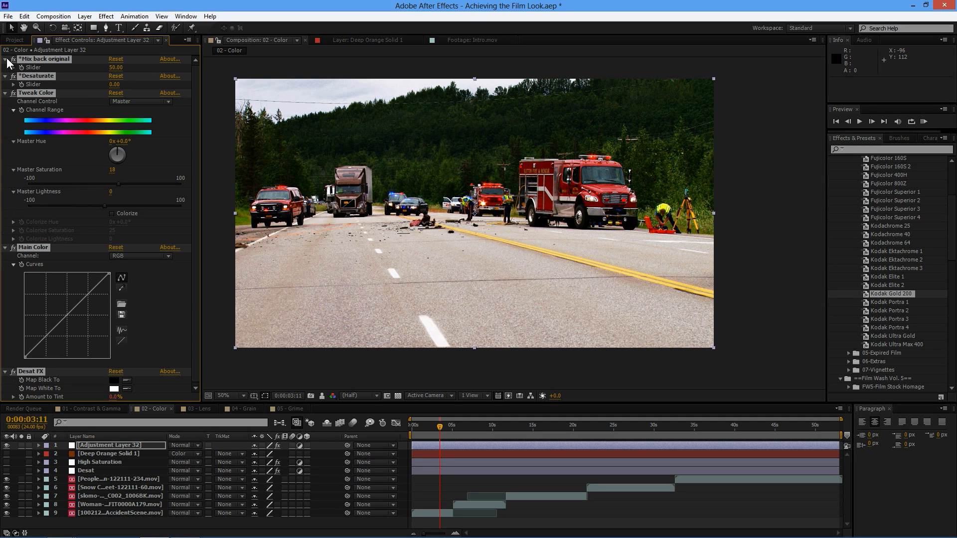
# Try the preset's Desaturate slider at 30 and Mix back original at 11 with the other effects collapsed
pyautogui.keyDown('ctrl'); pyautogui.click(5, 59); pyautogui.keyUp('ctrl')
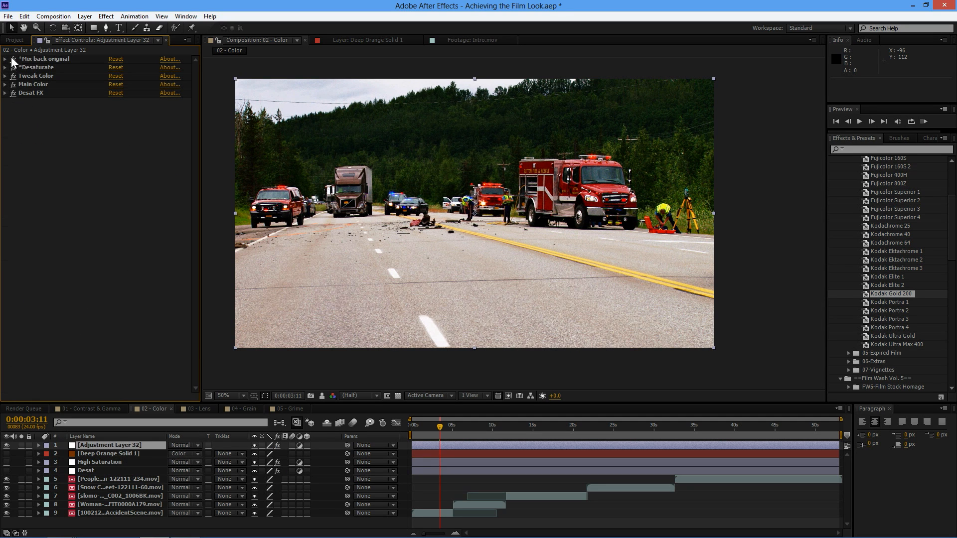
pyautogui.click(6, 58)
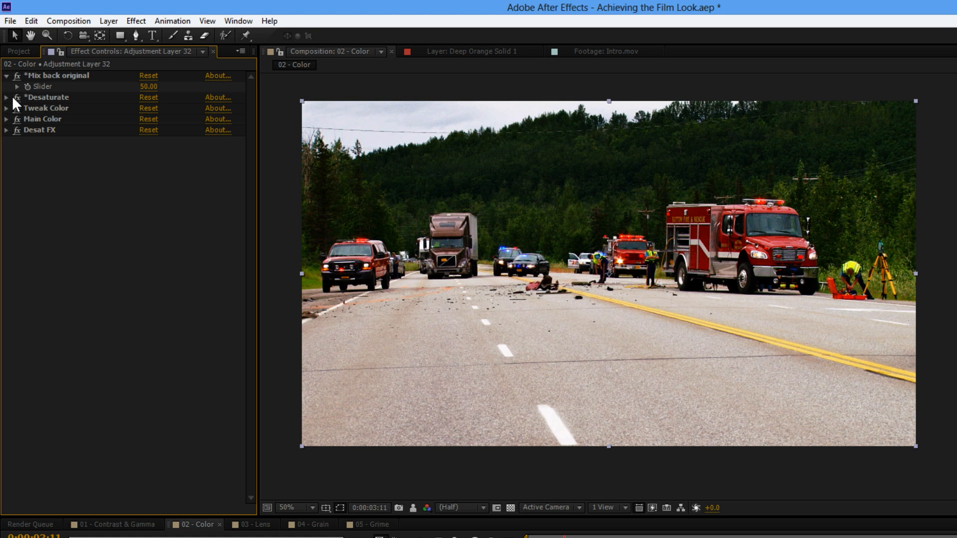
pyautogui.click(5, 95)
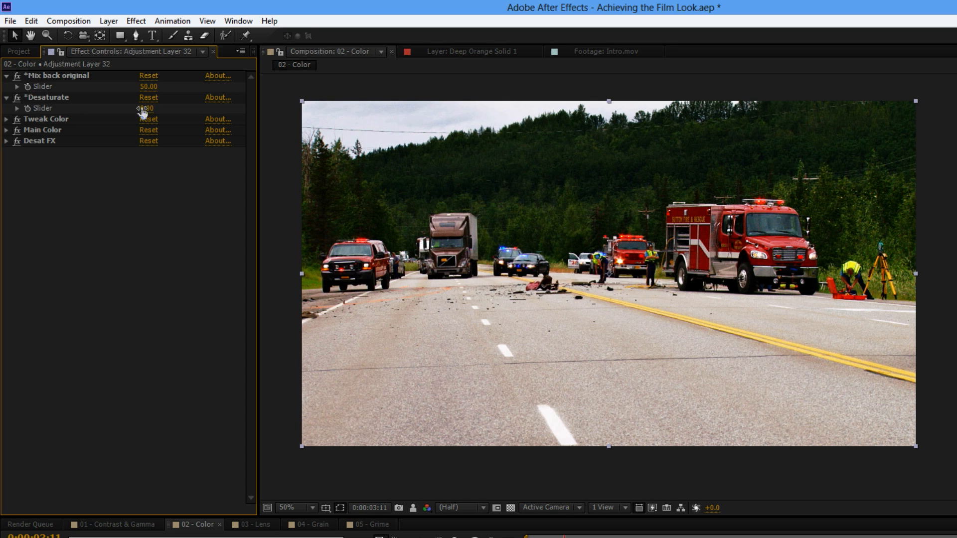
pyautogui.moveTo(143, 112); pyautogui.dragTo(165, 112)
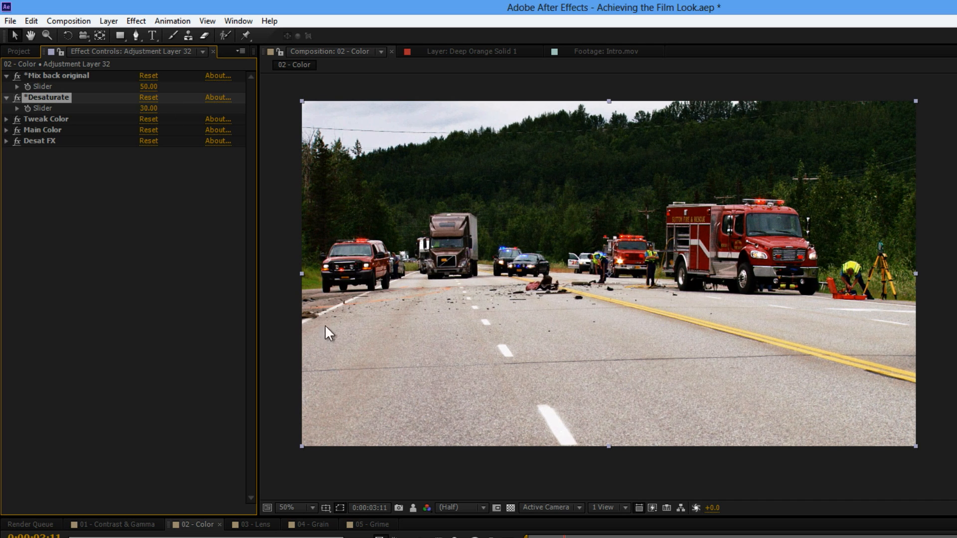
pyautogui.click(157, 61)
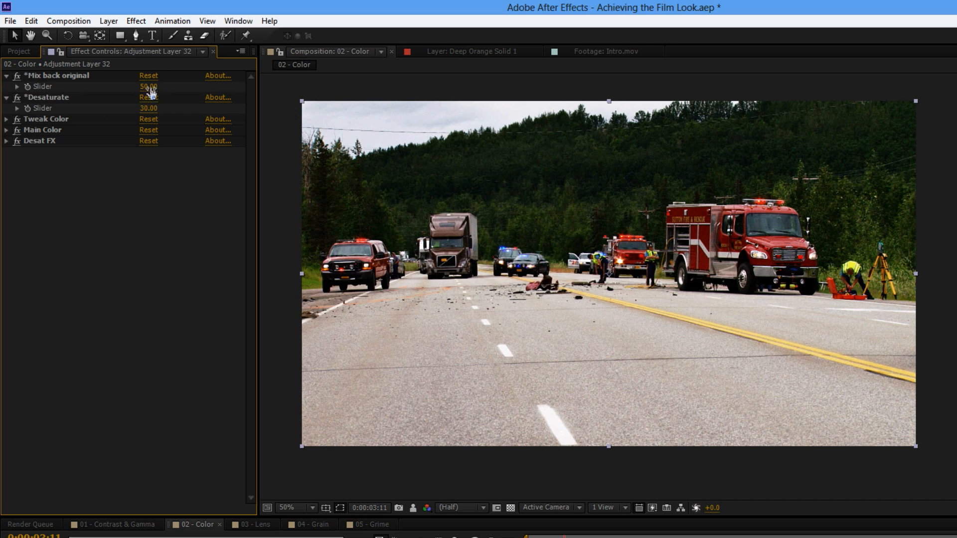
pyautogui.moveTo(149, 87); pyautogui.dragTo(116, 93)
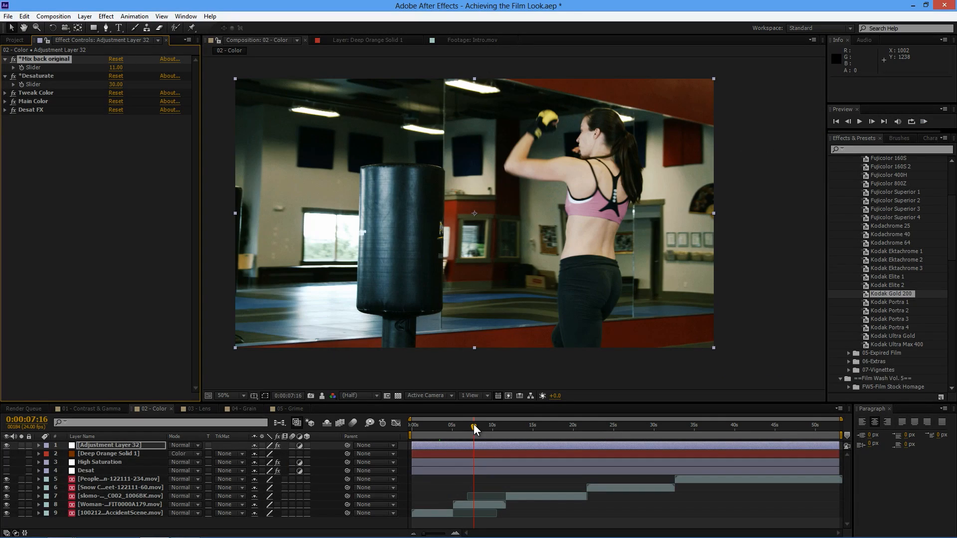
# Set Mix back original to 51 and Desaturate to 19 while previewing the look on the kickboxing and runner clips
pyautogui.moveTo(473, 425); pyautogui.dragTo(478, 425)
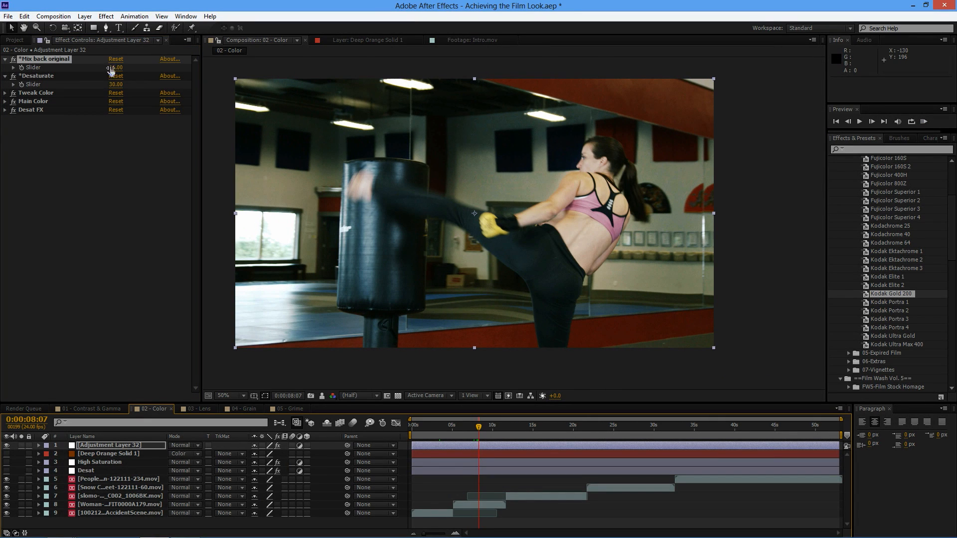
pyautogui.moveTo(116, 68); pyautogui.dragTo(173, 70)
pyautogui.moveTo(224, 90); pyautogui.dragTo(181, 96)
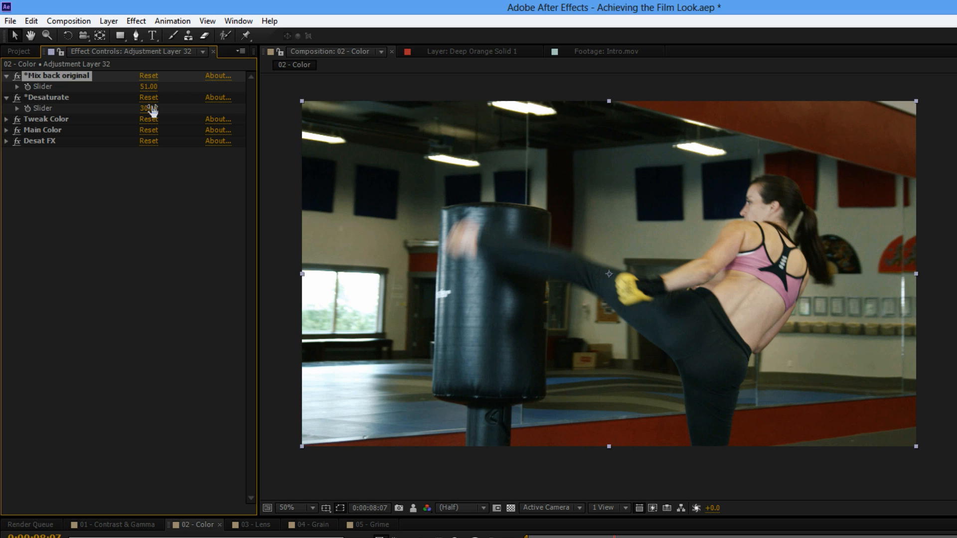
pyautogui.moveTo(153, 111)
pyautogui.mouseDown()
pyautogui.moveTo(128, 108)
pyautogui.moveTo(147, 109)
pyautogui.mouseUp()
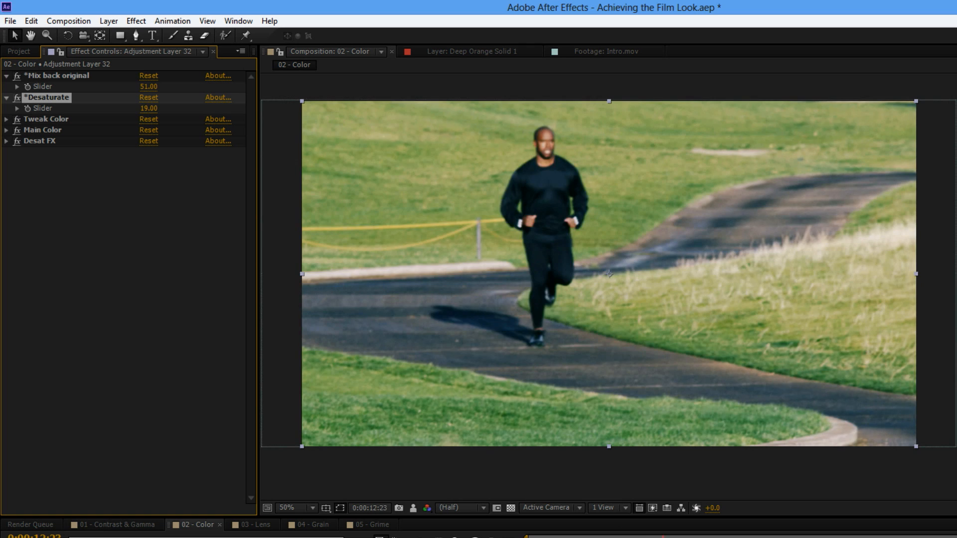
pyautogui.moveTo(663, 537); pyautogui.dragTo(631, 537)
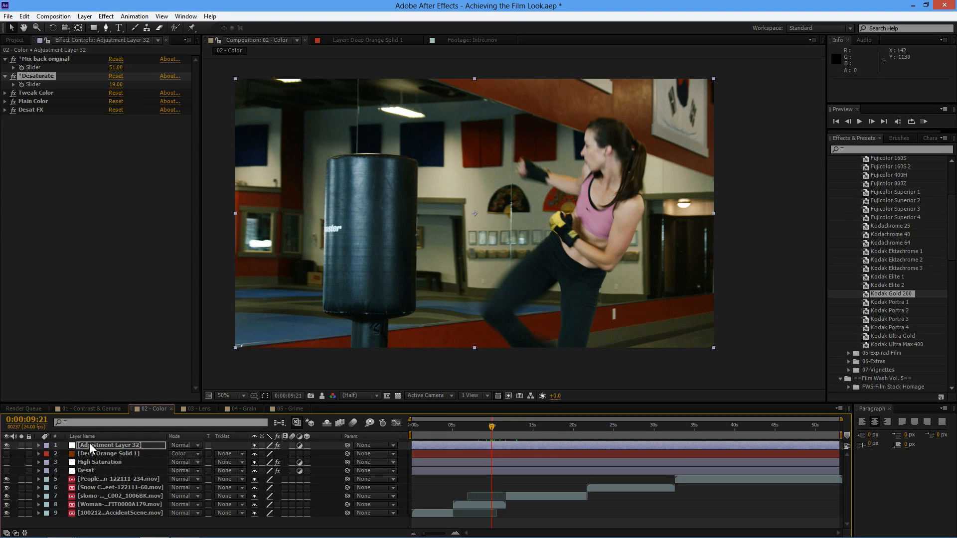
# Rename the new adjustment layer to Kodak Gold 200
pyautogui.click(89, 444)
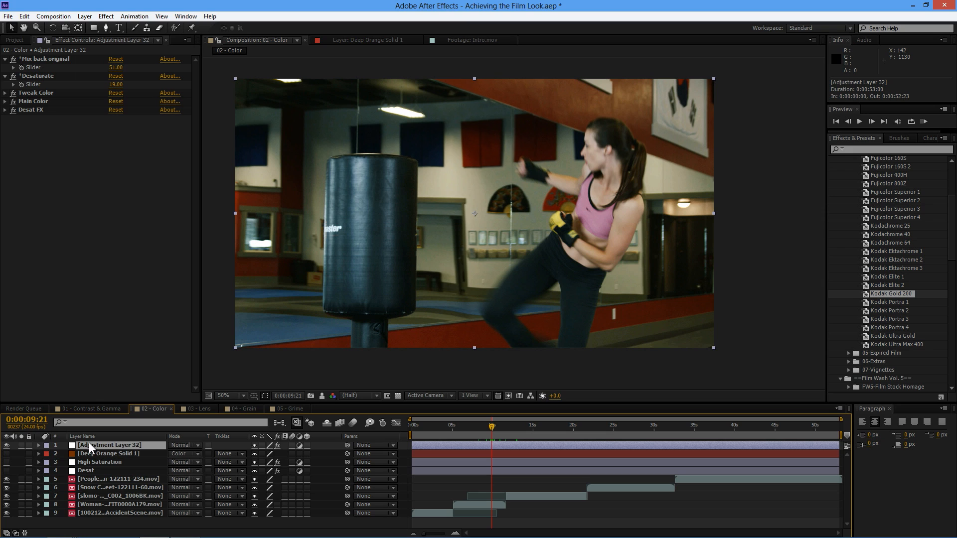
pyautogui.press('Return')
pyautogui.write('Kodak Gold 200')
pyautogui.press('Return')
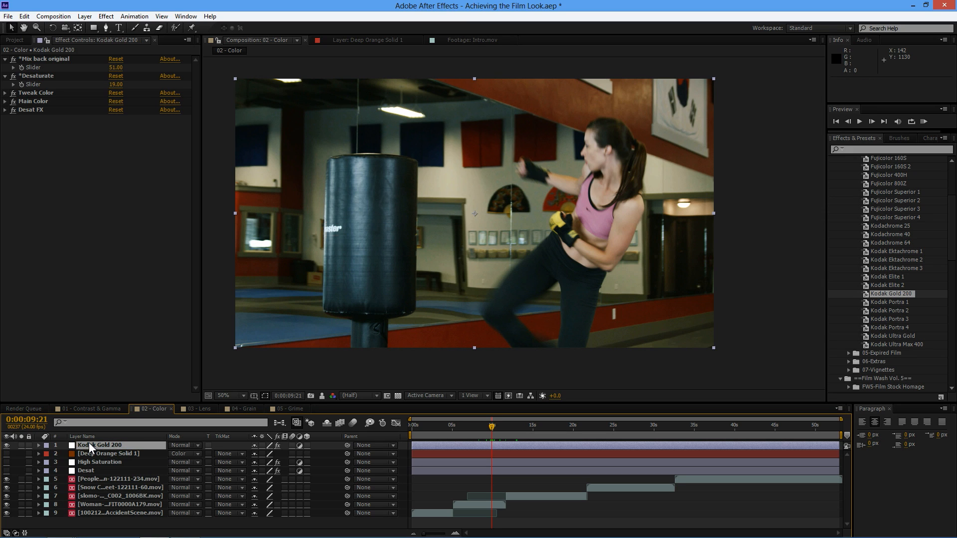
# Add another adjustment layer on top, search the presets for "fuji" and apply FW-Fuji FP100C to it
pyautogui.hotkey('ctrl', 'alt', 'y')
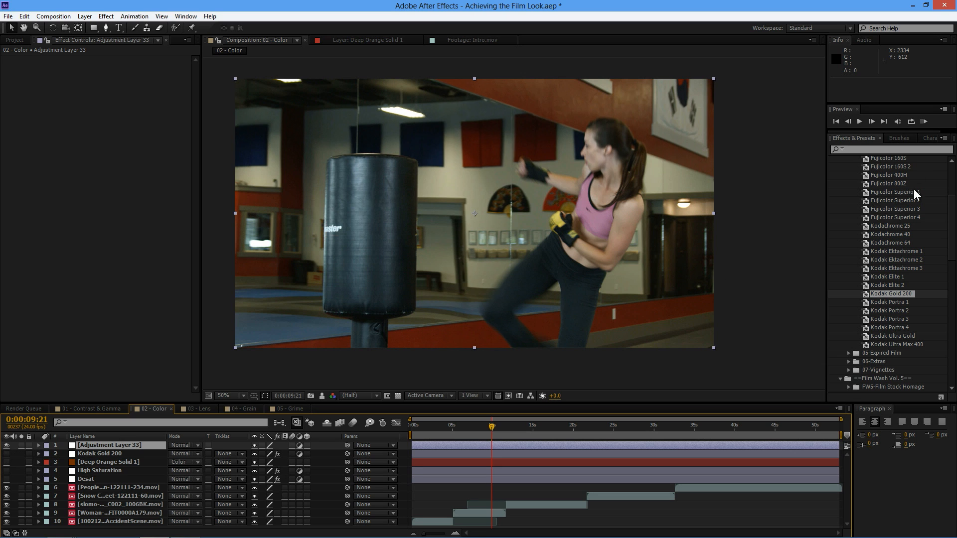
pyautogui.click(854, 148)
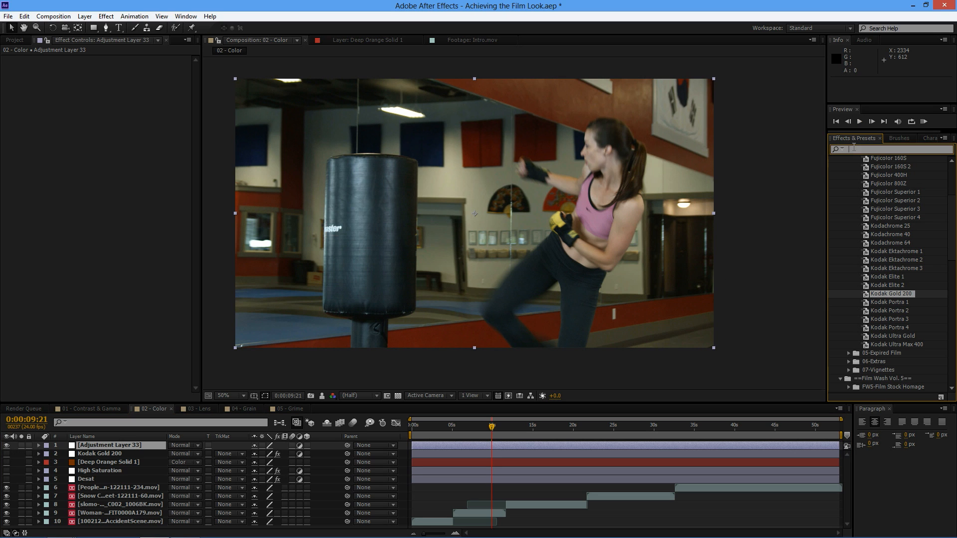
pyautogui.write('fuji')
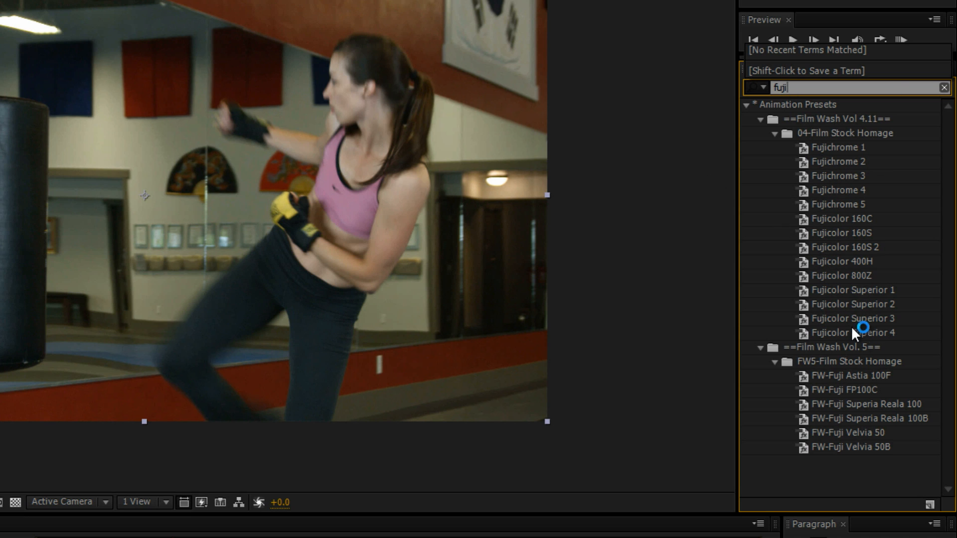
pyautogui.click(843, 389)
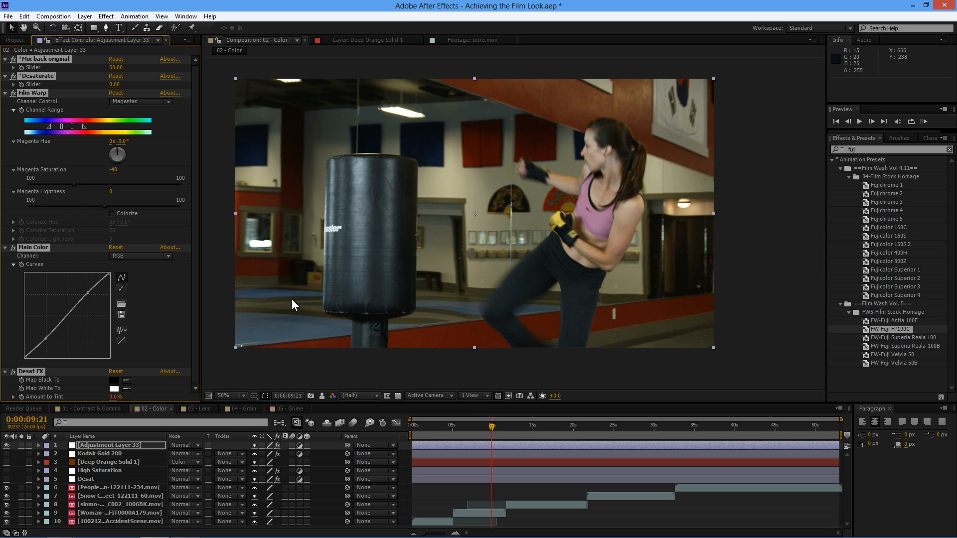
# Compare a kickboxing frame with the Fuji preset's adjustment layer hidden and shown
pyautogui.moveTo(485, 423); pyautogui.dragTo(487, 425)
pyautogui.click(30, 451)
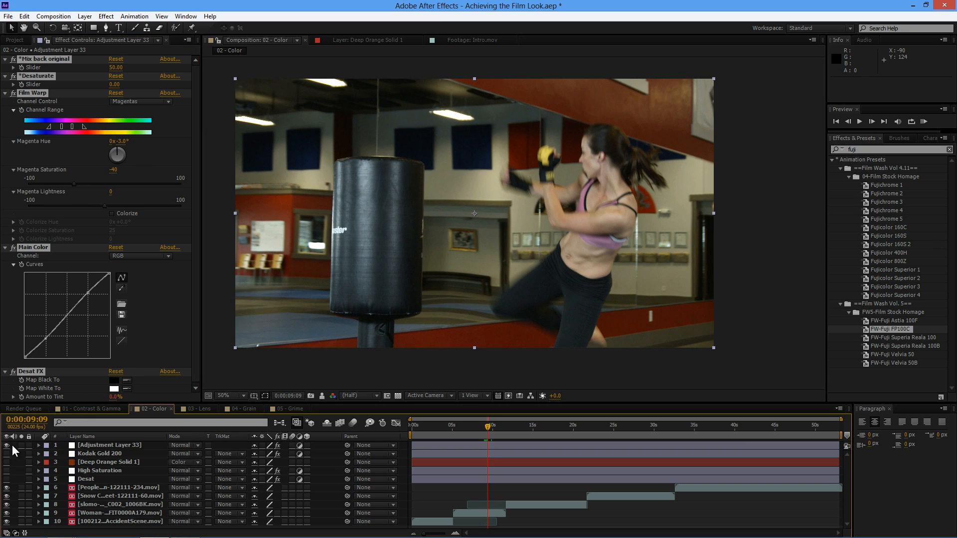
pyautogui.click(7, 444)
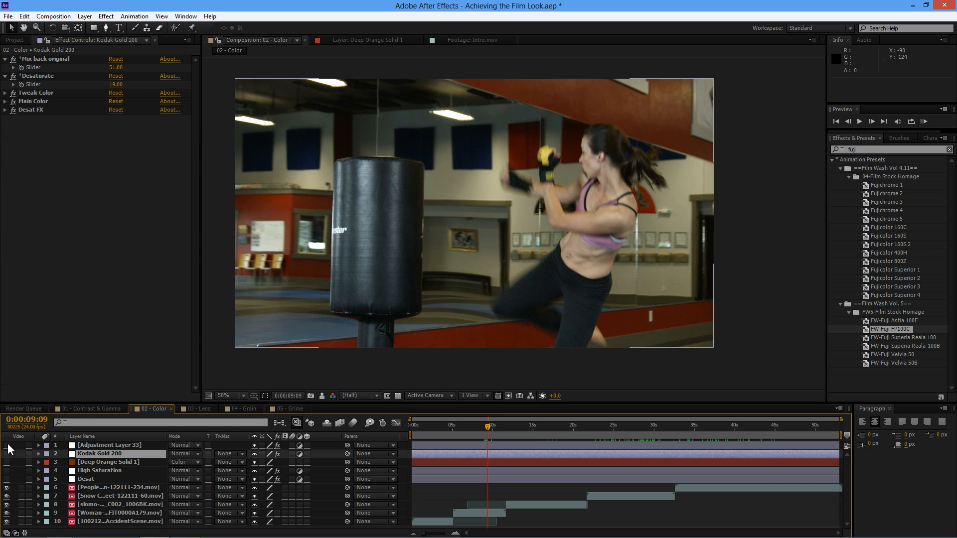
pyautogui.click(7, 444)
pyautogui.click(7, 444)
pyautogui.click(7, 445)
# Rename the top adjustment layer to Fuji FP100C and set its Mix back original slider to 3
pyautogui.click(106, 444)
pyautogui.press('Return')
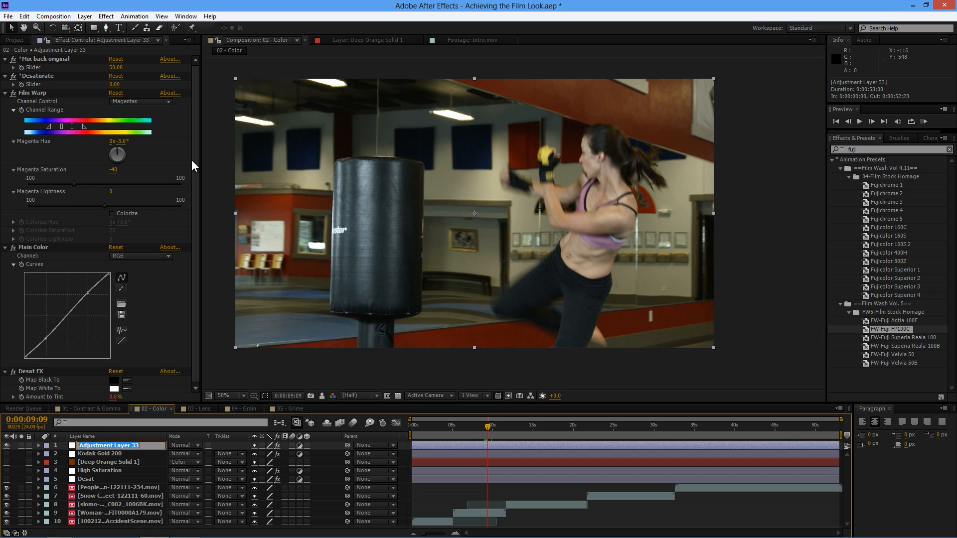
pyautogui.write('Fuji FP100CC')
pyautogui.press('BackSpace')
pyautogui.press('Return')
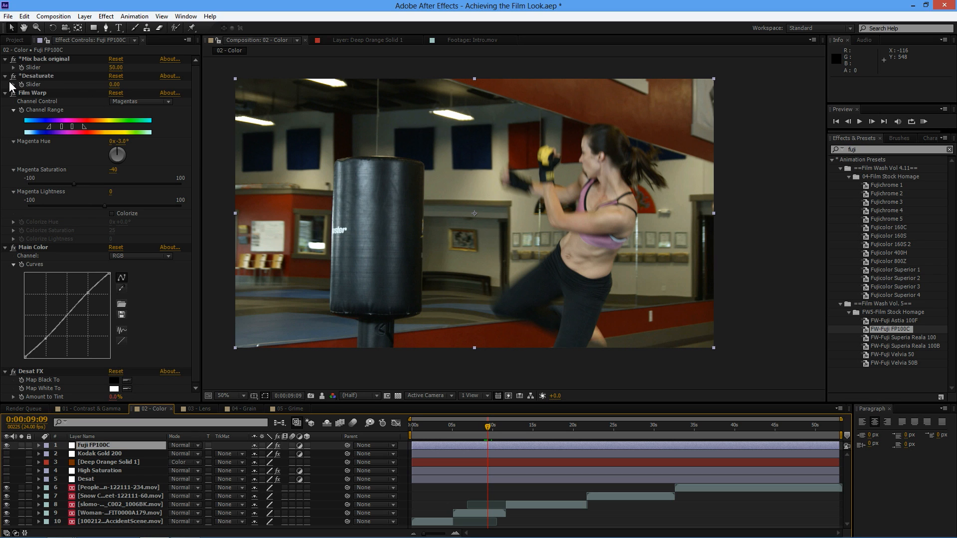
pyautogui.moveTo(117, 68); pyautogui.dragTo(98, 74)
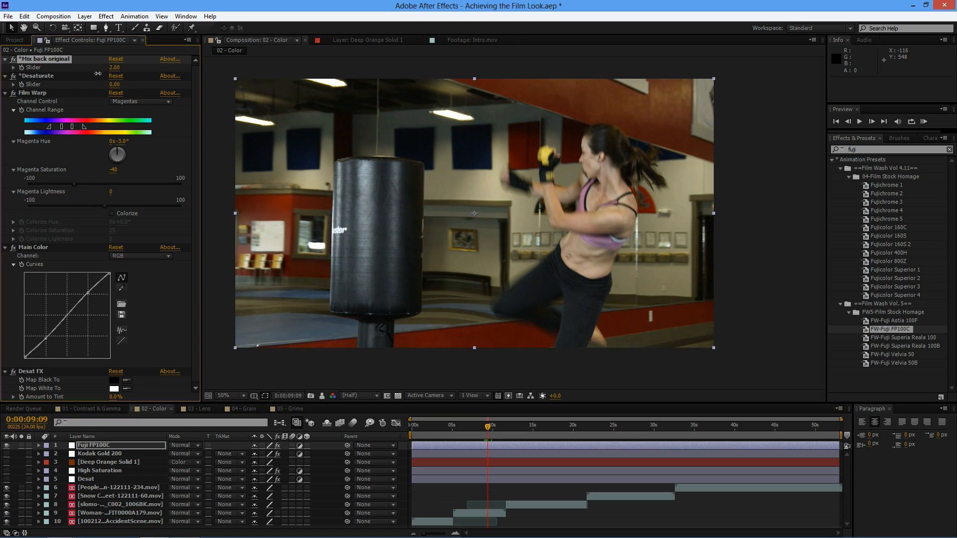
# With the snow street clip in view, add a top adjustment layer, search presets for "warm" and apply Warm Faded
pyautogui.moveTo(518, 426); pyautogui.dragTo(626, 427)
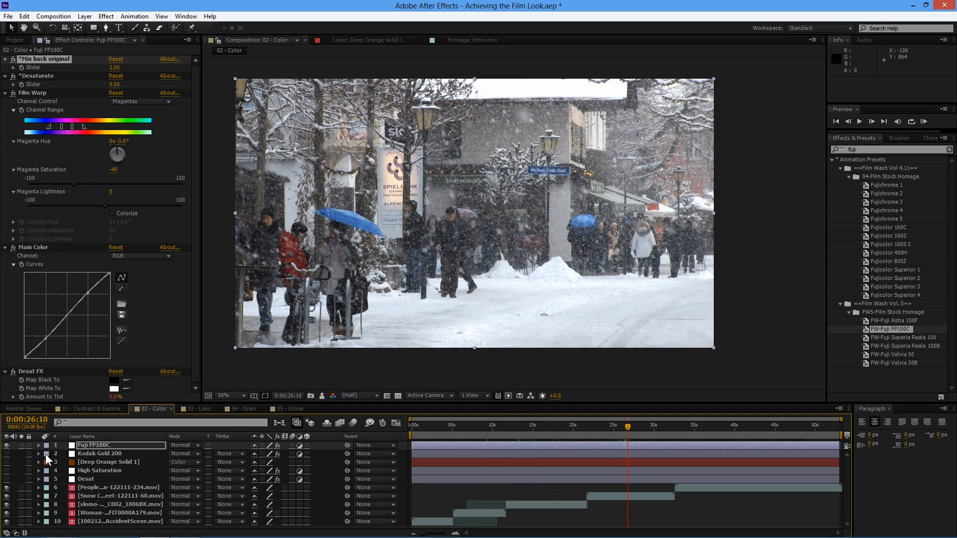
pyautogui.click(7, 445)
pyautogui.hotkey('ctrl', 'alt', 'y')
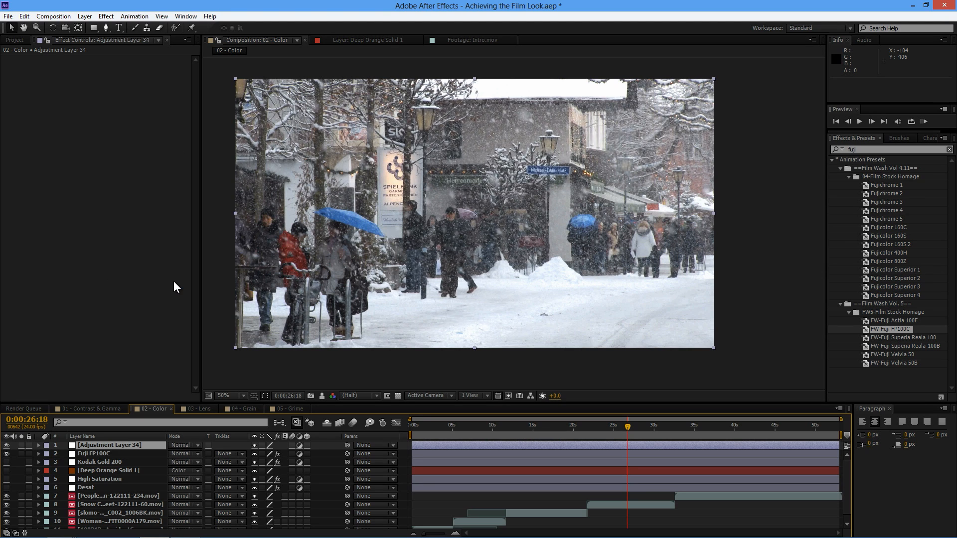
pyautogui.moveTo(870, 149); pyautogui.dragTo(824, 148)
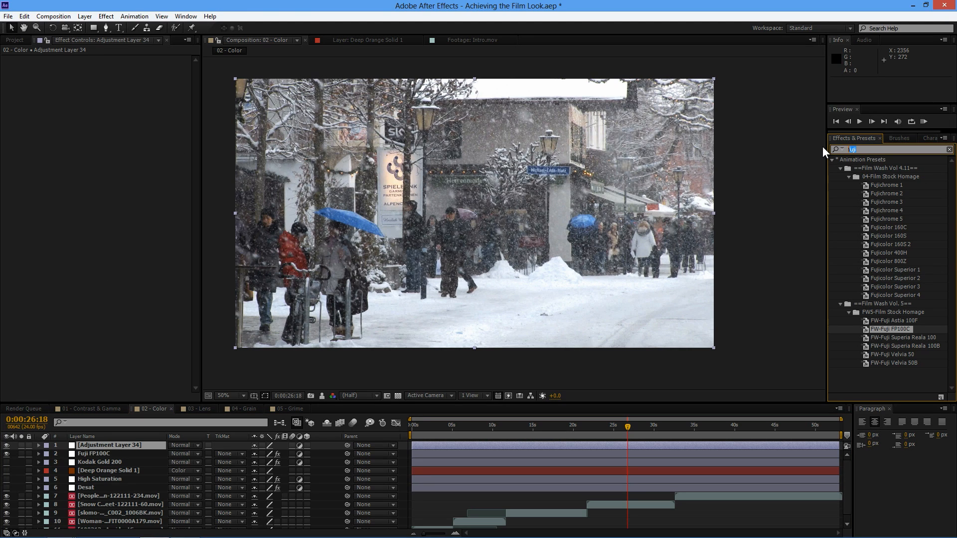
pyautogui.write('warm')
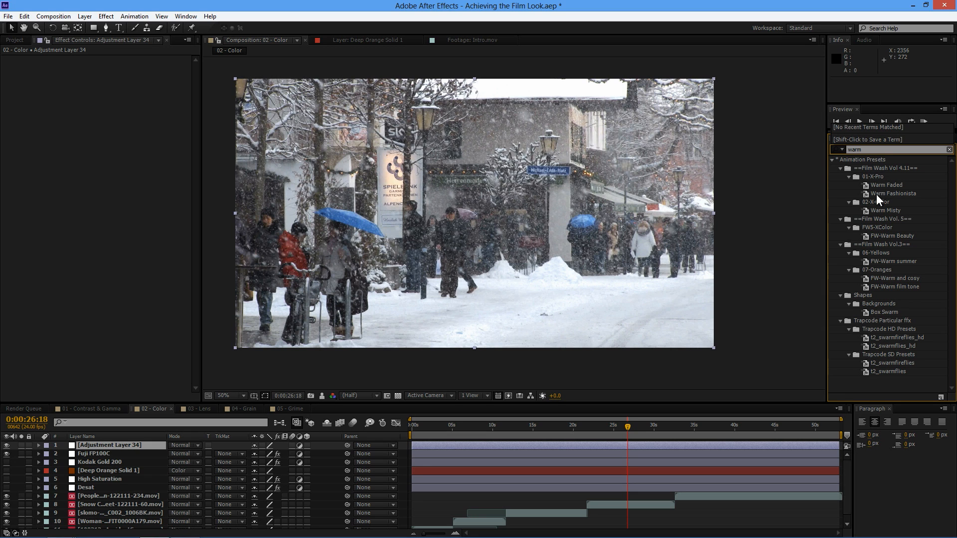
pyautogui.doubleClick(867, 186)
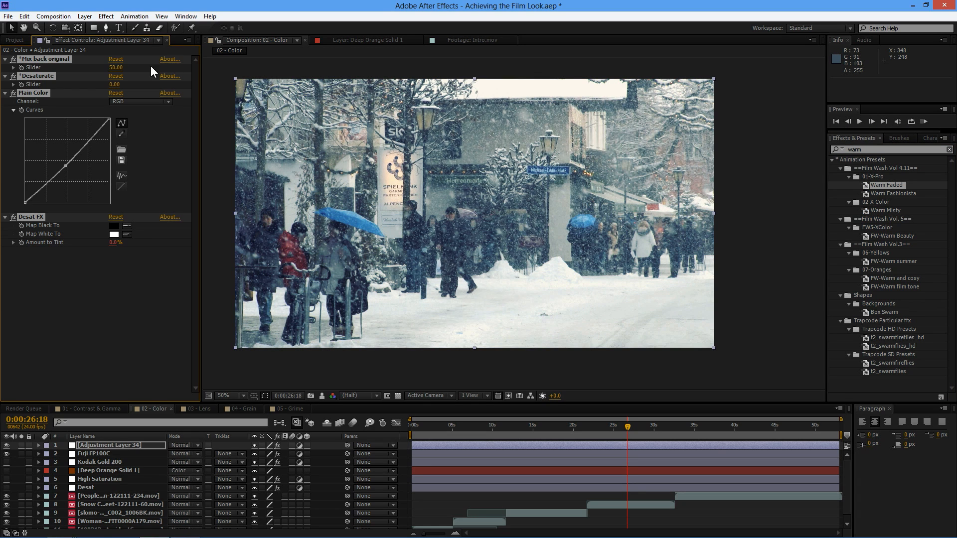
# Set the Warm Faded preset's Mix back original slider to 80 and preview another frame of the snow street clip
pyautogui.moveTo(119, 69)
pyautogui.mouseDown()
pyautogui.moveTo(148, 67)
pyautogui.moveTo(128, 66)
pyautogui.mouseUp()
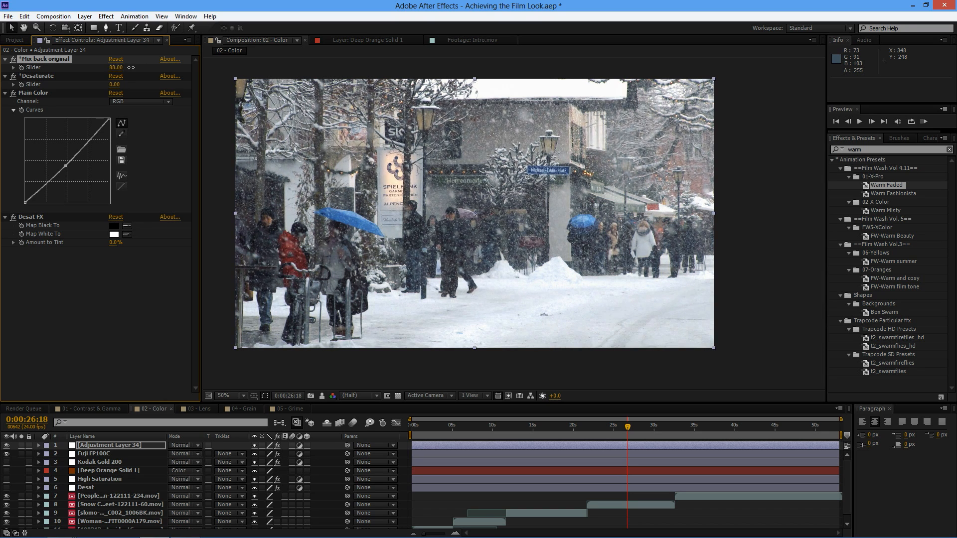
pyautogui.moveTo(126, 67); pyautogui.dragTo(130, 67)
pyautogui.moveTo(639, 426)
pyautogui.mouseDown()
pyautogui.moveTo(758, 426)
pyautogui.moveTo(622, 427)
pyautogui.mouseUp()
# Compare the snow street clip with the Warm Faded and Fuji FP100C layers hidden and shown, then preview the kickboxing clip
pyautogui.click(7, 446)
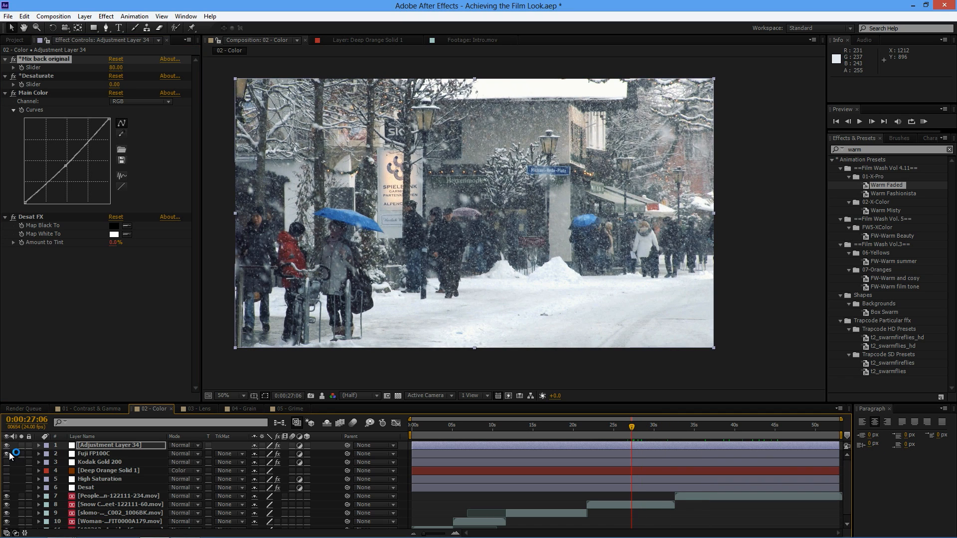
pyautogui.click(7, 454)
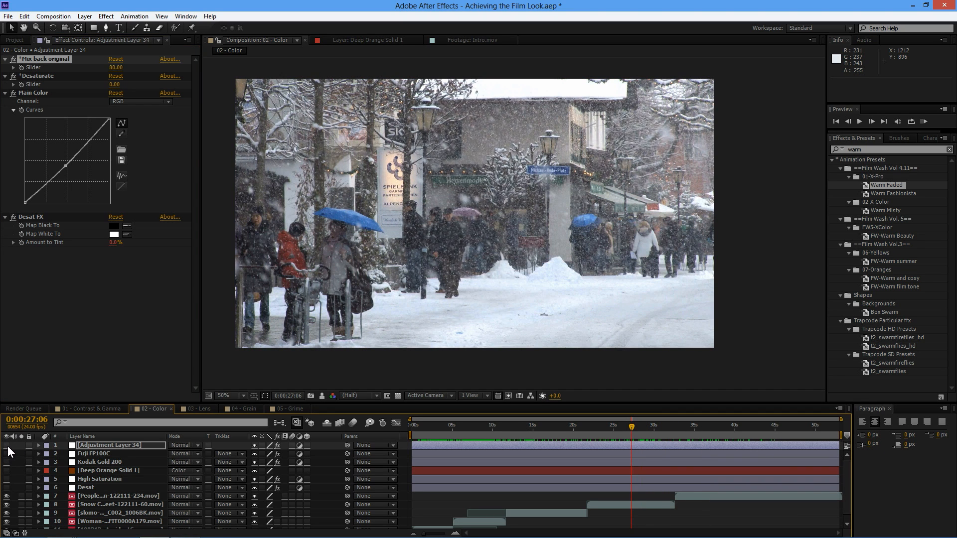
pyautogui.click(6, 454)
pyautogui.click(7, 445)
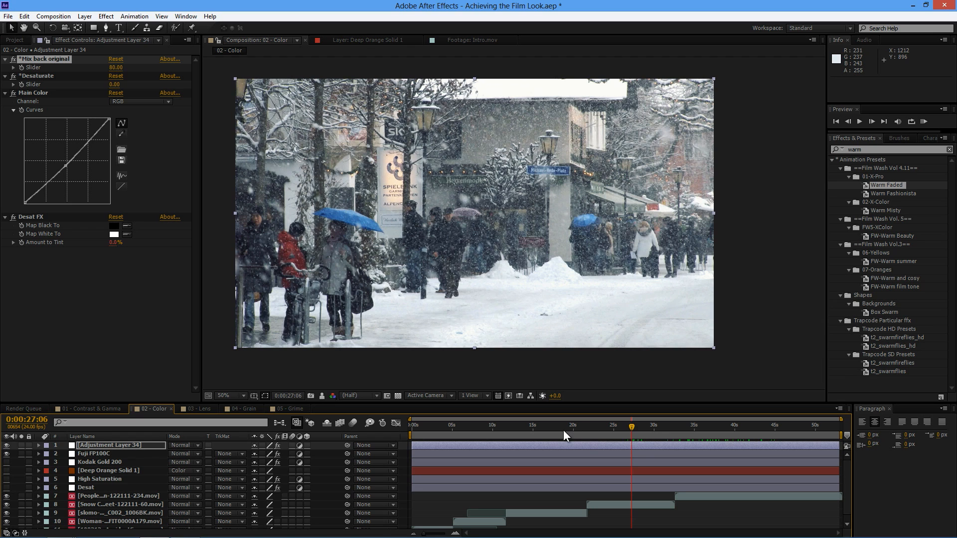
pyautogui.moveTo(560, 429); pyautogui.dragTo(486, 430)
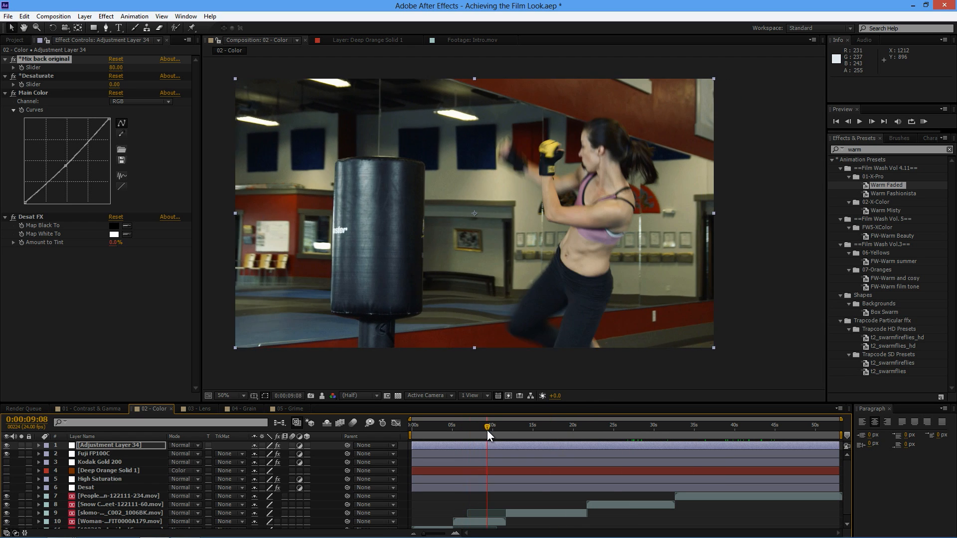
# Compare the kickboxing clip with the top two adjustment layers hidden and shown, then set the Warm Faded layer's Mix back original slider to 54
pyautogui.click(6, 445)
pyautogui.click(7, 454)
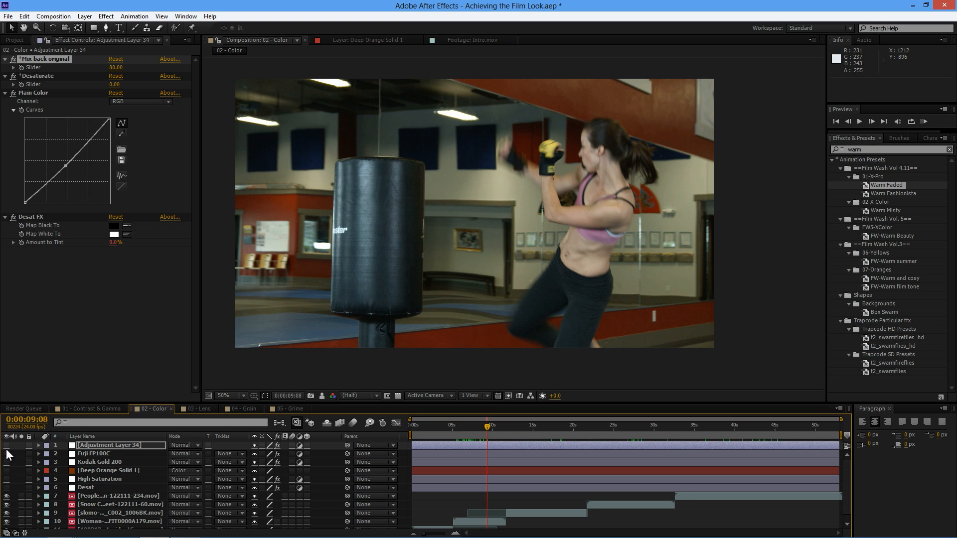
pyautogui.click(6, 445)
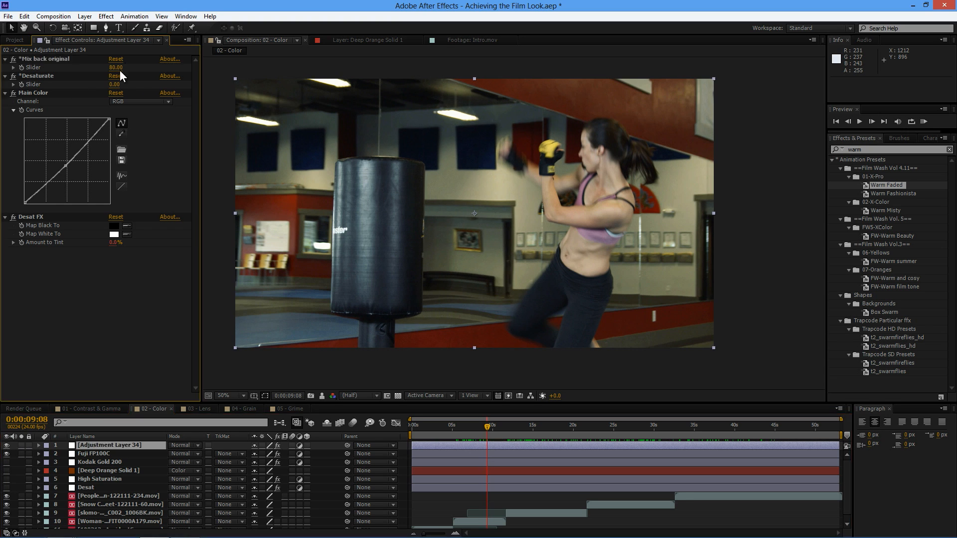
pyautogui.click(112, 451)
pyautogui.click(112, 445)
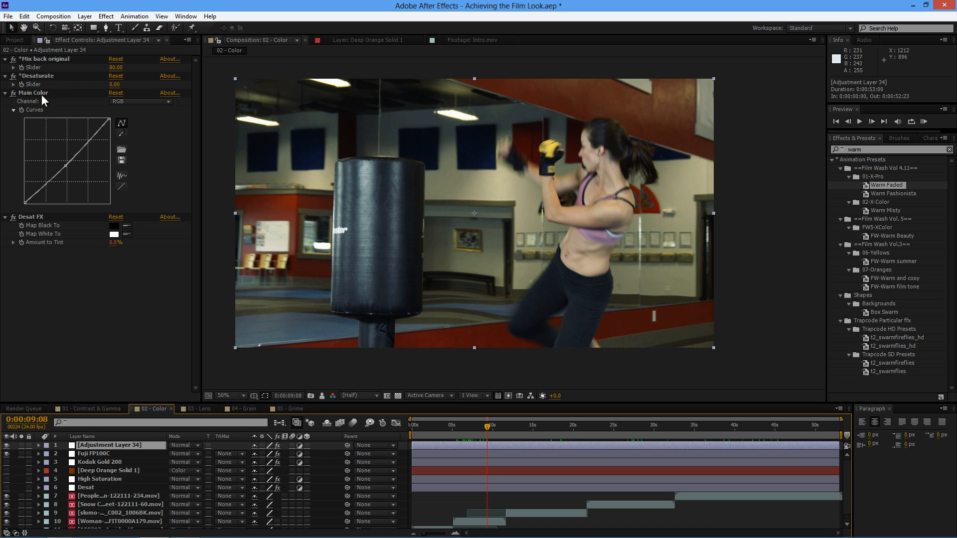
pyautogui.moveTo(111, 68); pyautogui.dragTo(101, 66)
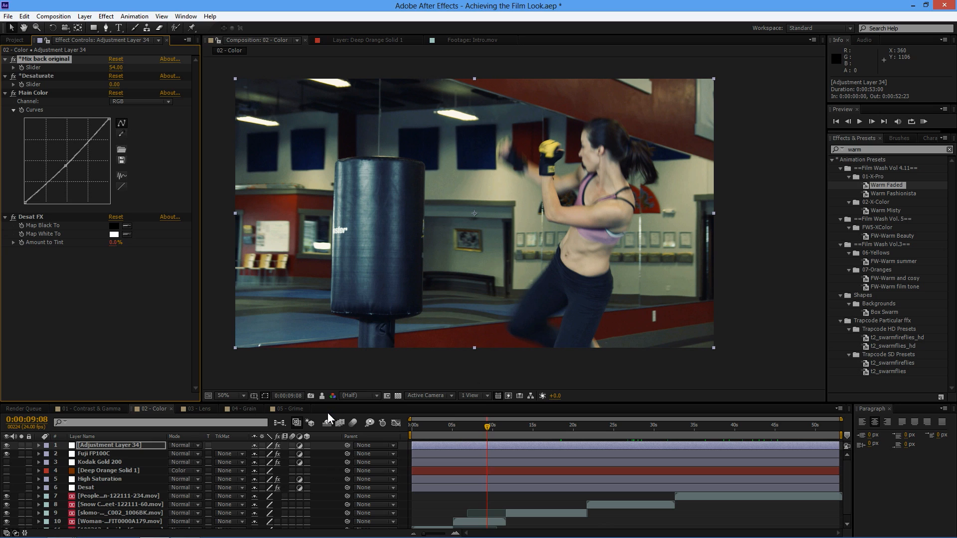
# Add a top adjustment layer, search presets for "desa", apply FW-Desat Mocha and set its Mix back original slider to 80
pyautogui.hotkey('ctrl', 'alt', 'y')
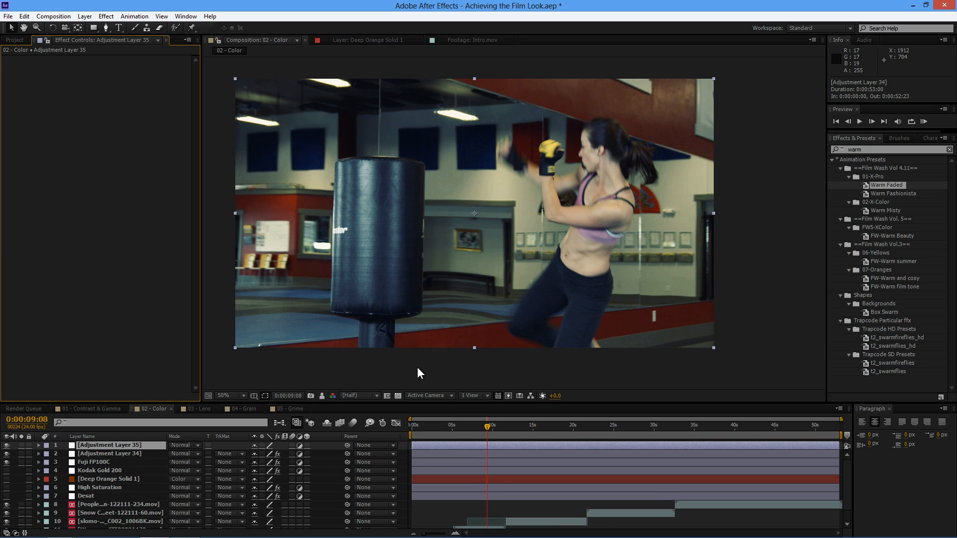
pyautogui.click(854, 149)
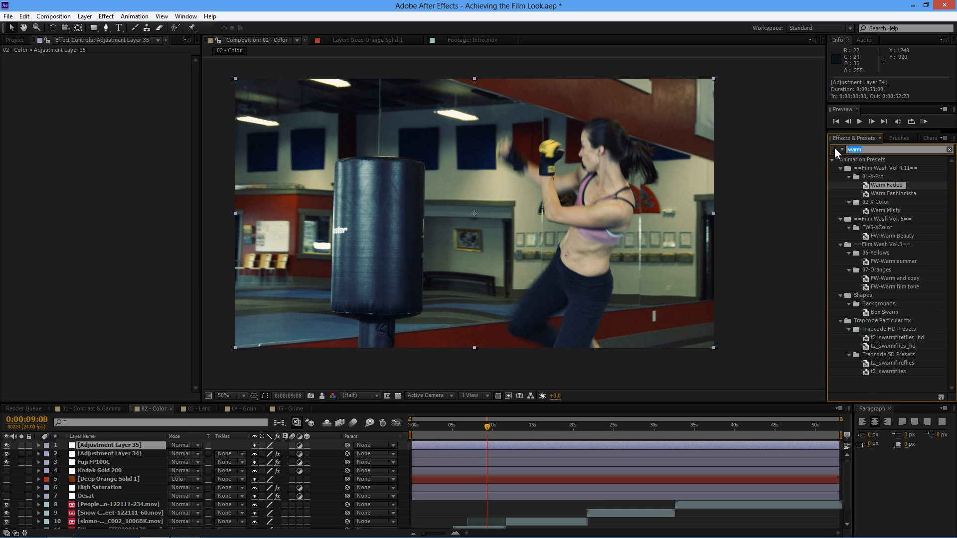
pyautogui.write('desa')
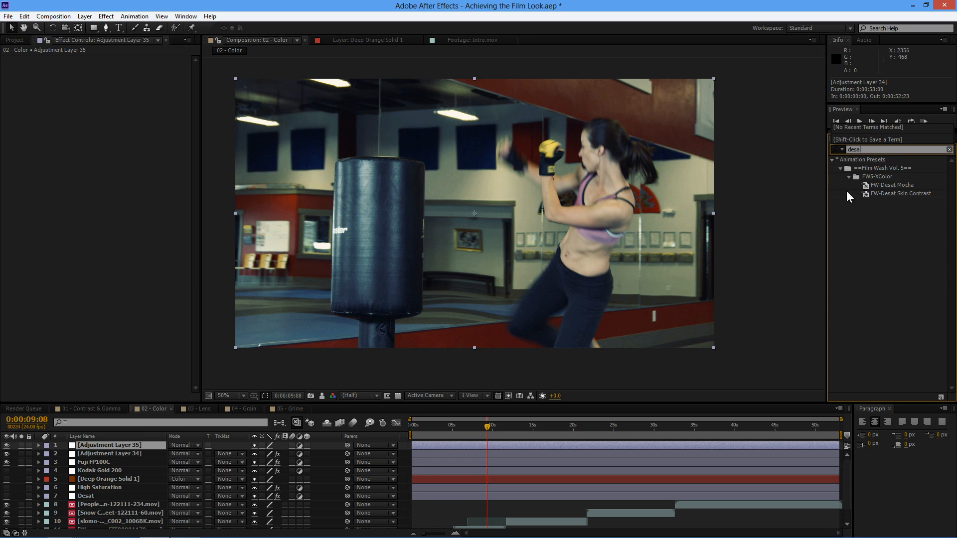
pyautogui.doubleClick(866, 186)
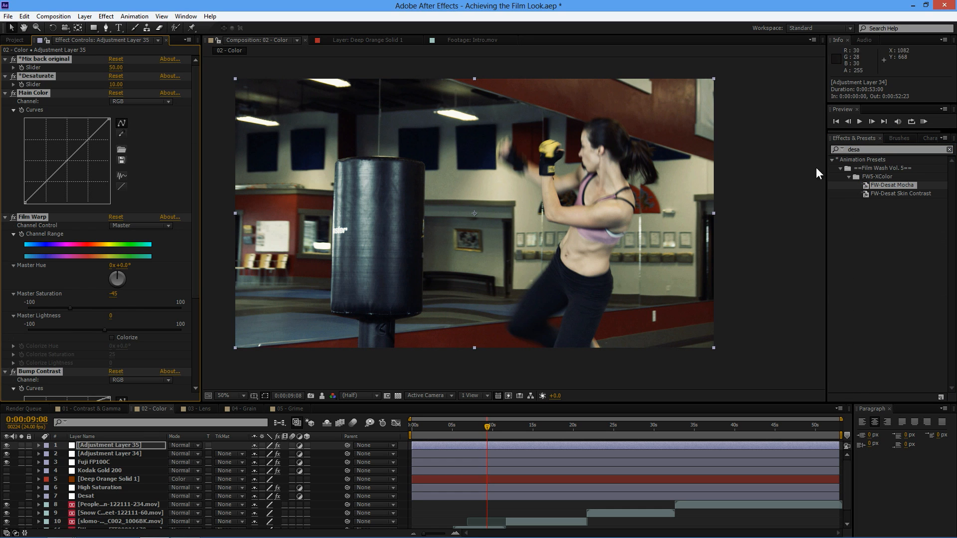
pyautogui.moveTo(119, 67); pyautogui.dragTo(126, 68)
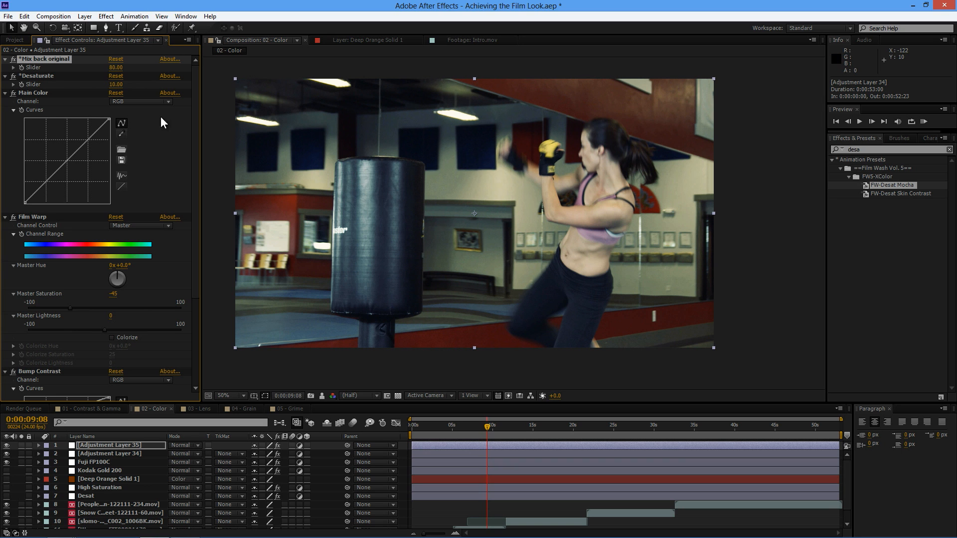
# Compare the snow street clip and the snowy night crowd clip with the top three adjustment layers hidden and shown
pyautogui.moveTo(486, 427); pyautogui.dragTo(626, 433)
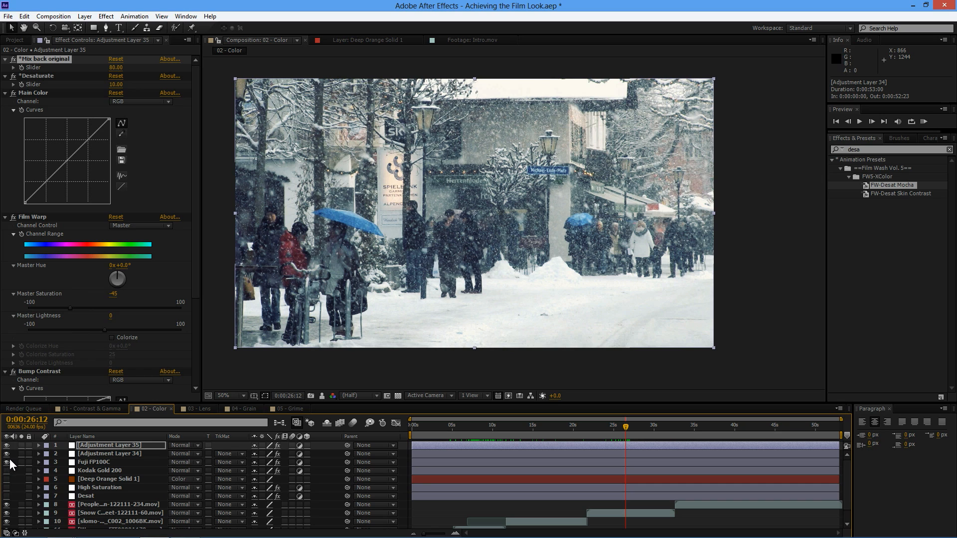
pyautogui.moveTo(7, 461); pyautogui.dragTo(7, 446)
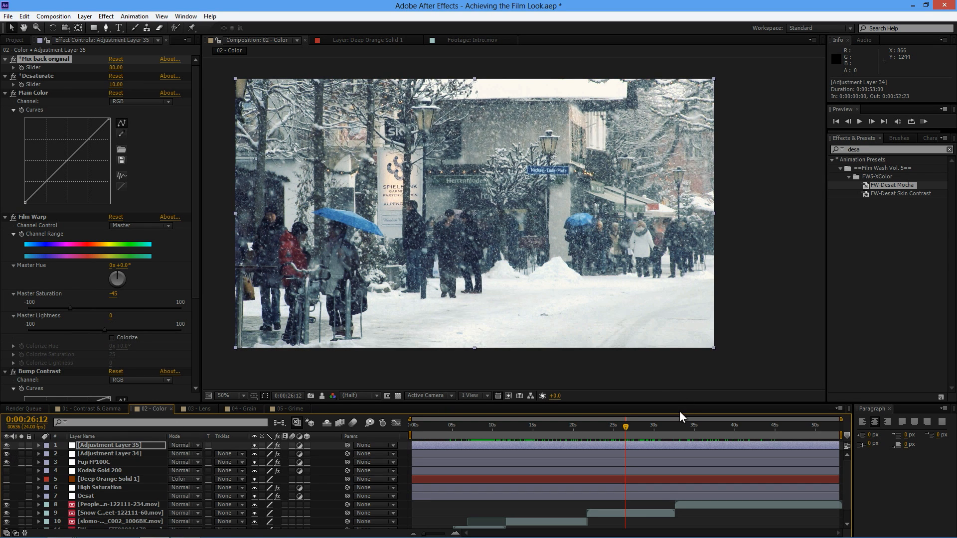
pyautogui.moveTo(687, 426); pyautogui.dragTo(709, 425)
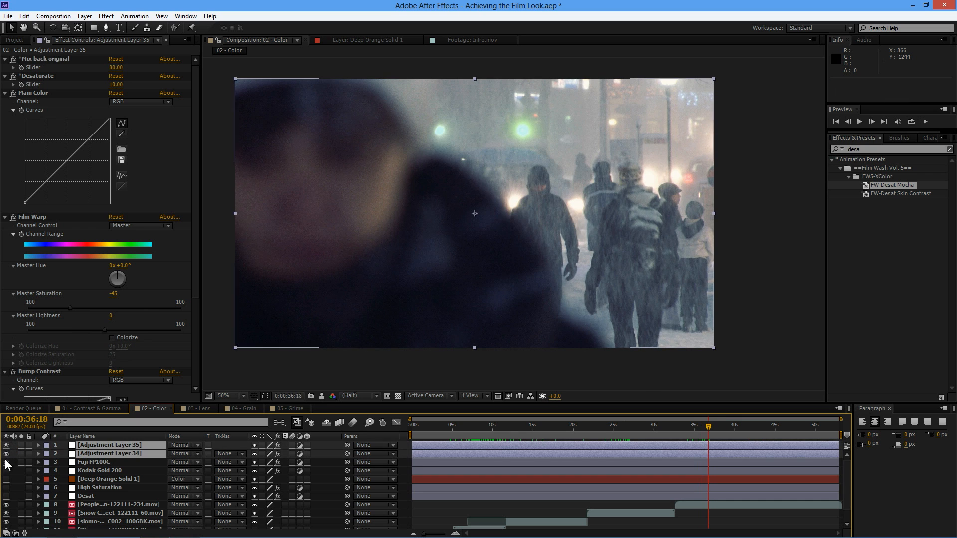
pyautogui.moveTo(7, 445)
pyautogui.mouseDown()
pyautogui.moveTo(9, 461)
pyautogui.moveTo(7, 445)
pyautogui.mouseUp()
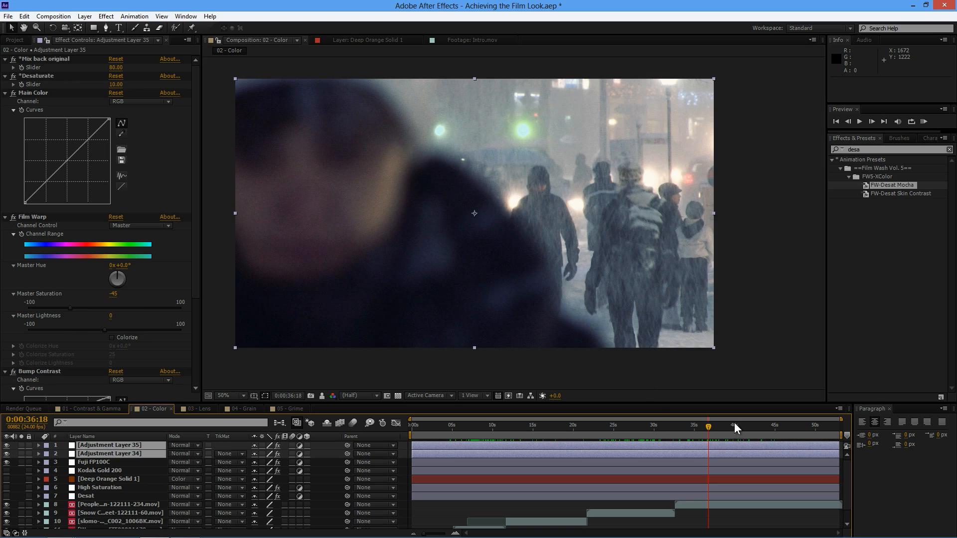
# Preview the combined color treatment on the runner clip and on several frames of the kickboxing clip
pyautogui.moveTo(734, 428); pyautogui.dragTo(562, 442)
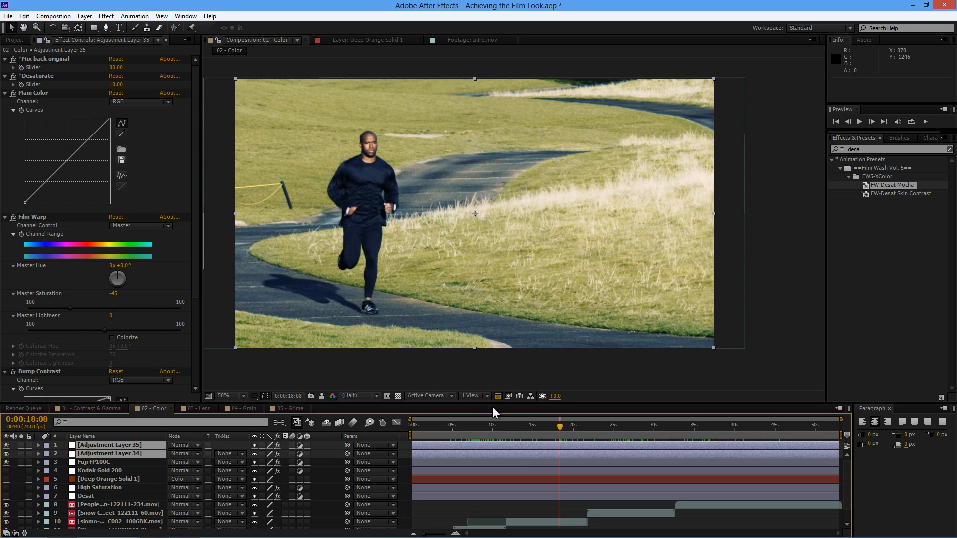
pyautogui.moveTo(492, 426); pyautogui.dragTo(487, 427)
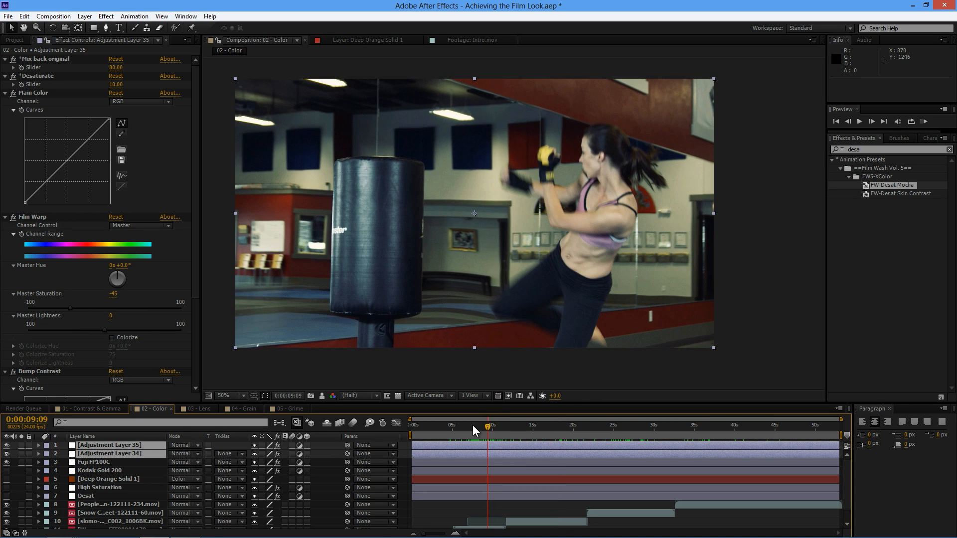
pyautogui.click(479, 424)
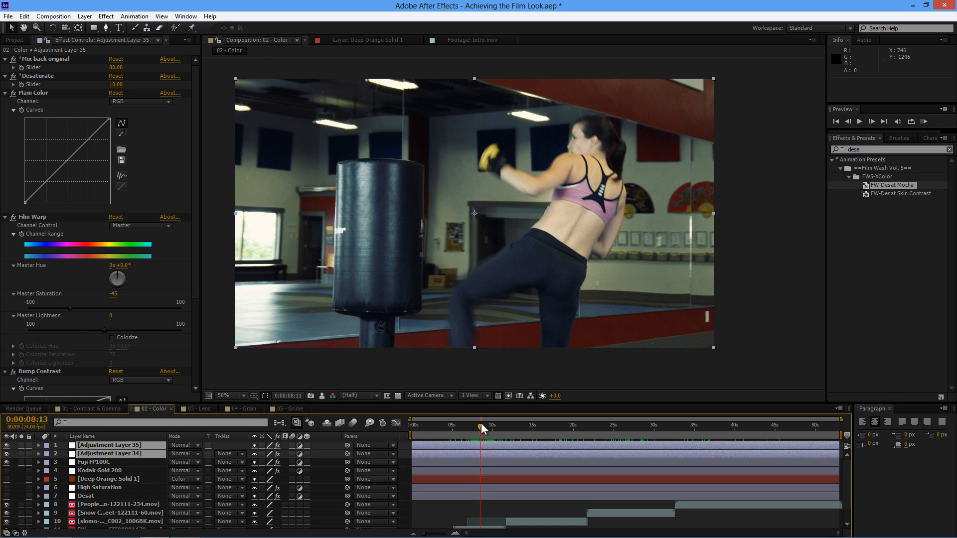
pyautogui.moveTo(477, 422); pyautogui.dragTo(473, 425)
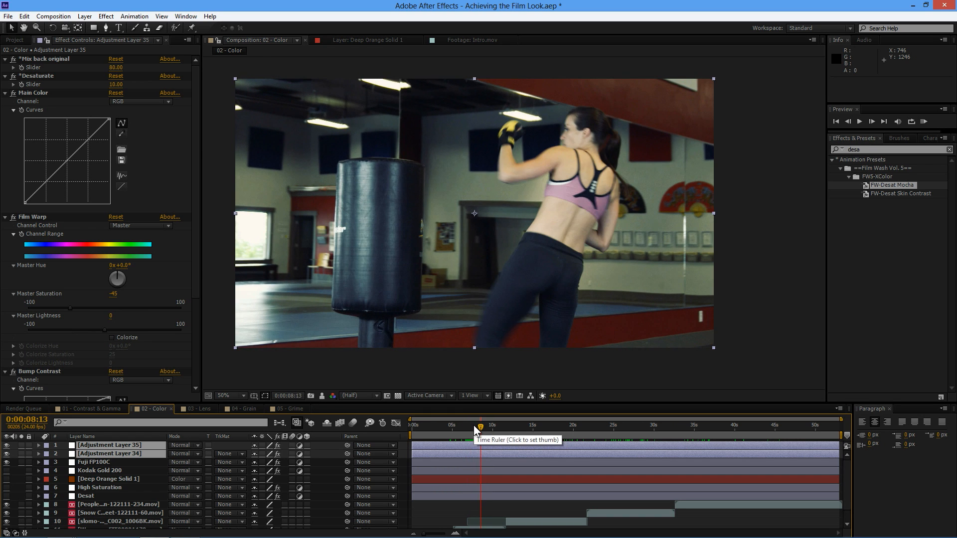